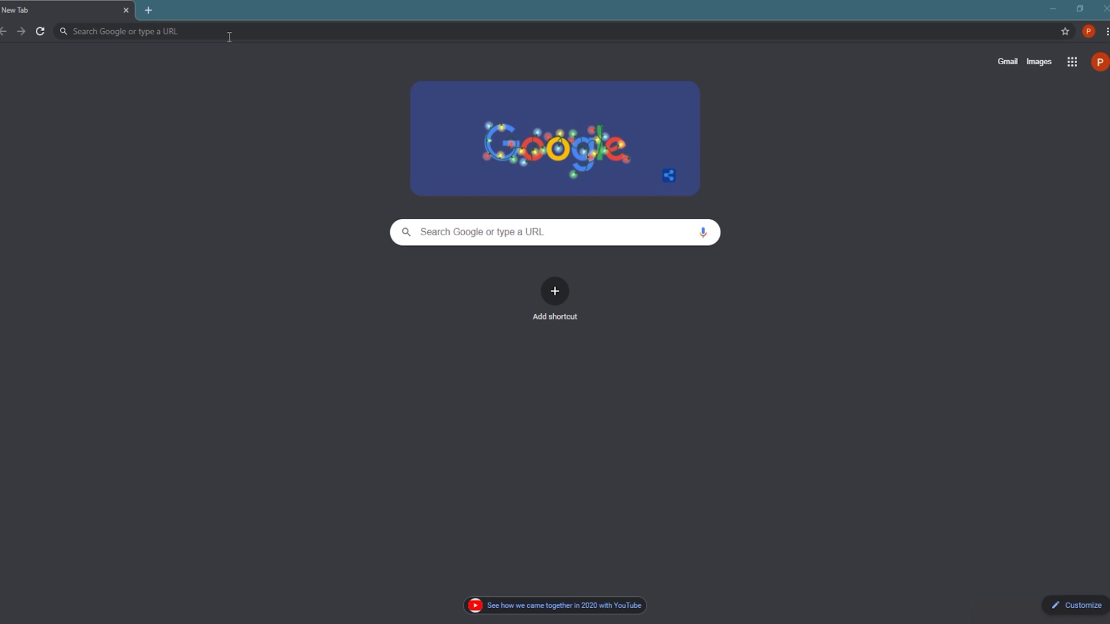
# Go to analytics.google.com and open the Admin page for the Guiding Developers Website property
pyautogui.click(229, 36)
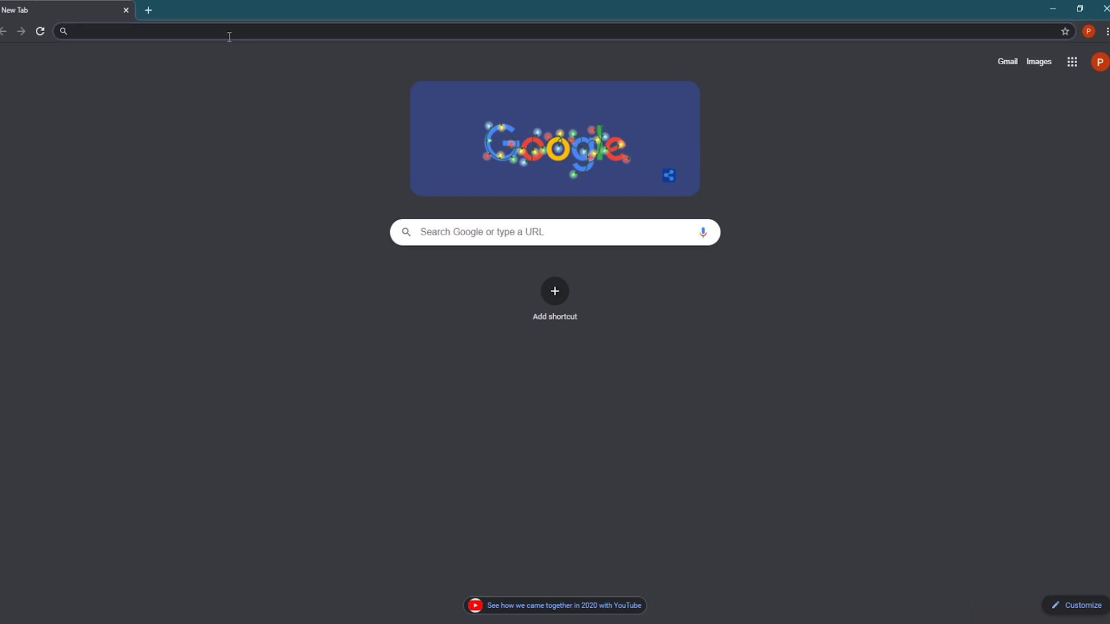
pyautogui.write('an')
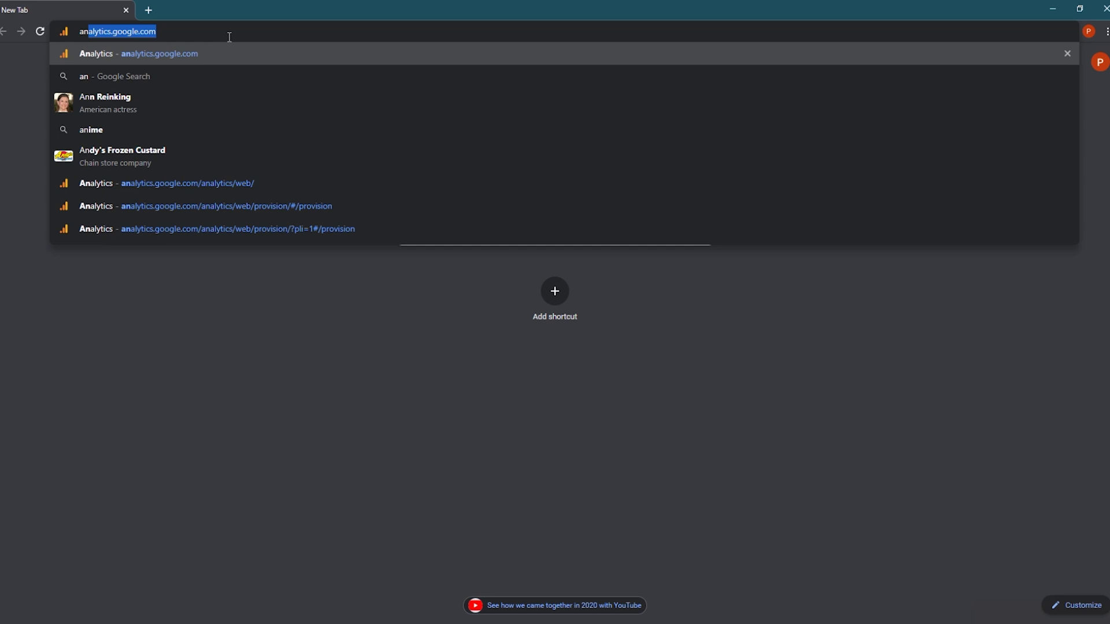
pyautogui.press('Return')
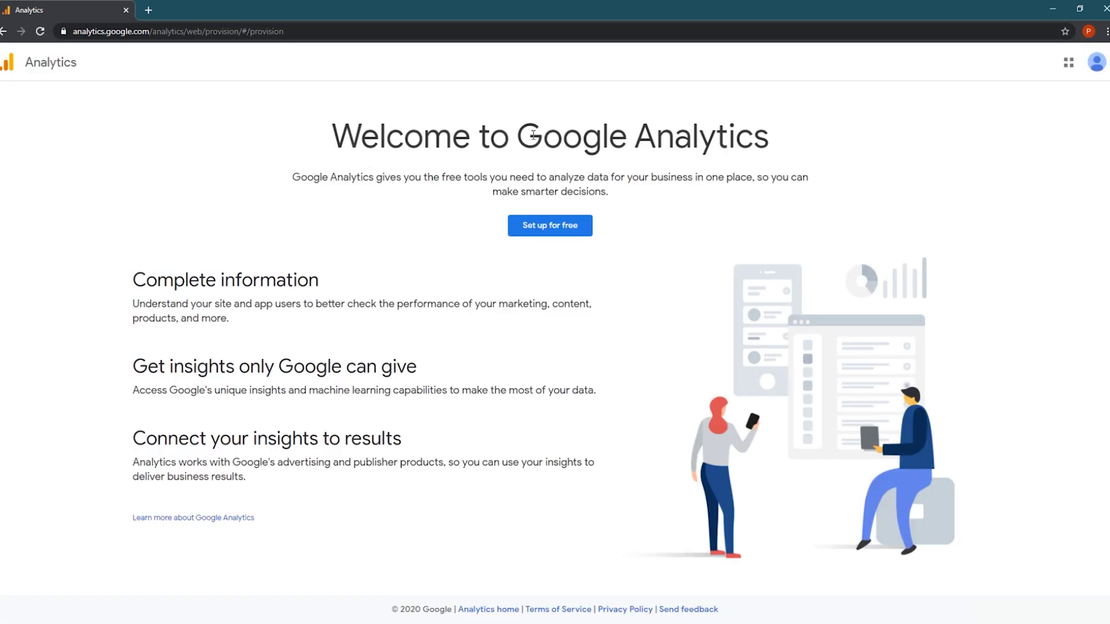
pyautogui.click(548, 233)
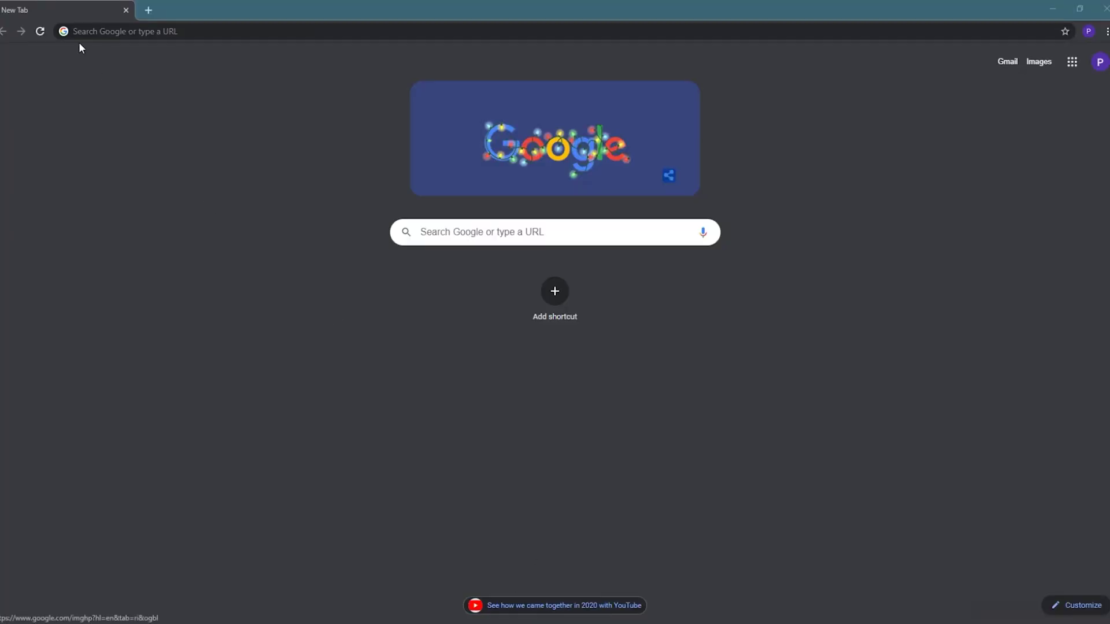
pyautogui.click(122, 32)
pyautogui.write('an')
pyautogui.press('Return')
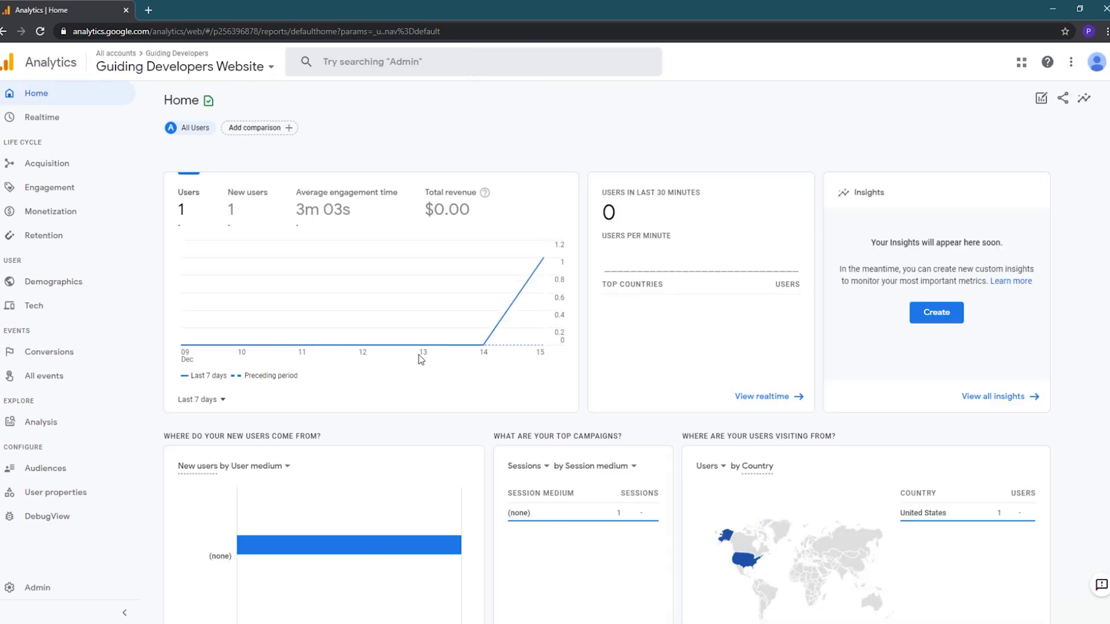
pyautogui.click(43, 584)
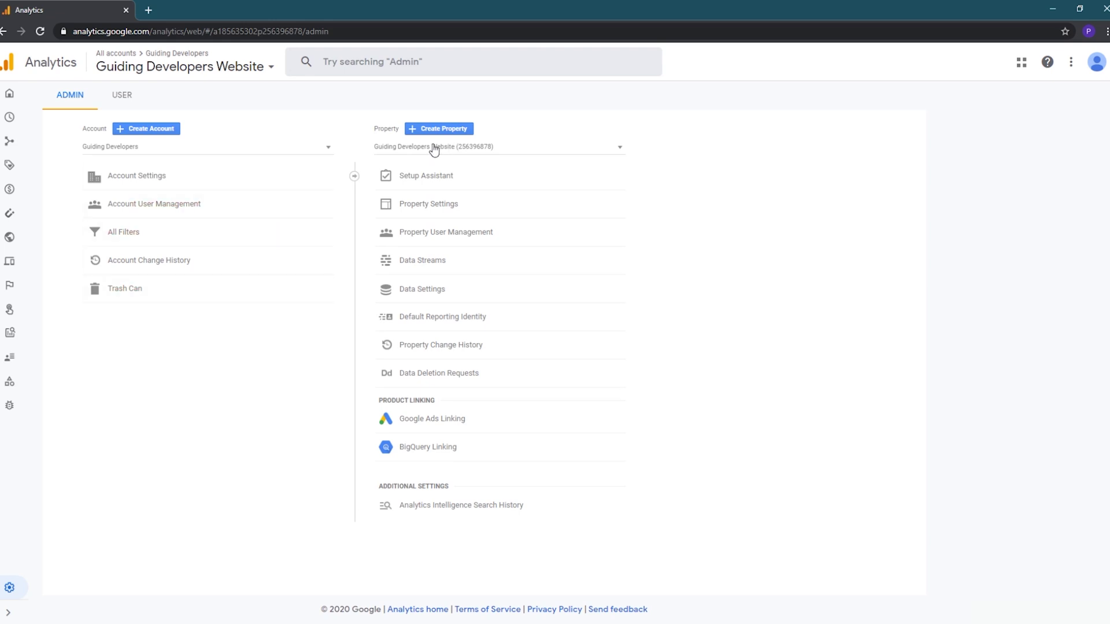
# Create an Analytics account named 'Guiding Developers GTM' with all four data-sharing options unchecked
pyautogui.click(153, 130)
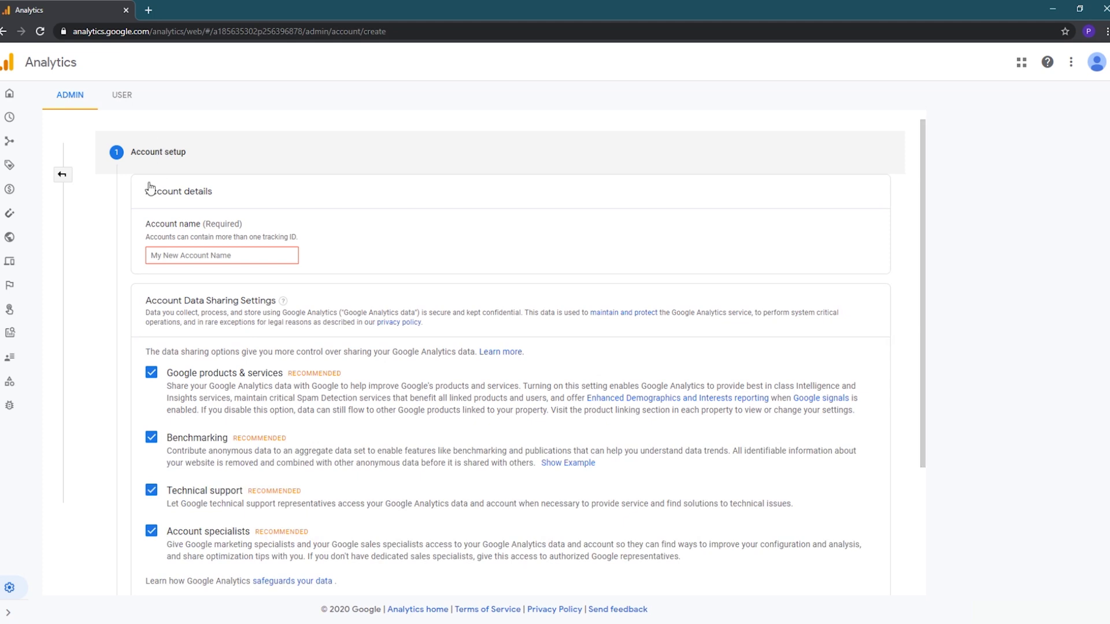
pyautogui.click(230, 254)
pyautogui.write('Guiding Developers GTM')
pyautogui.scroll(-2, 216, 364)
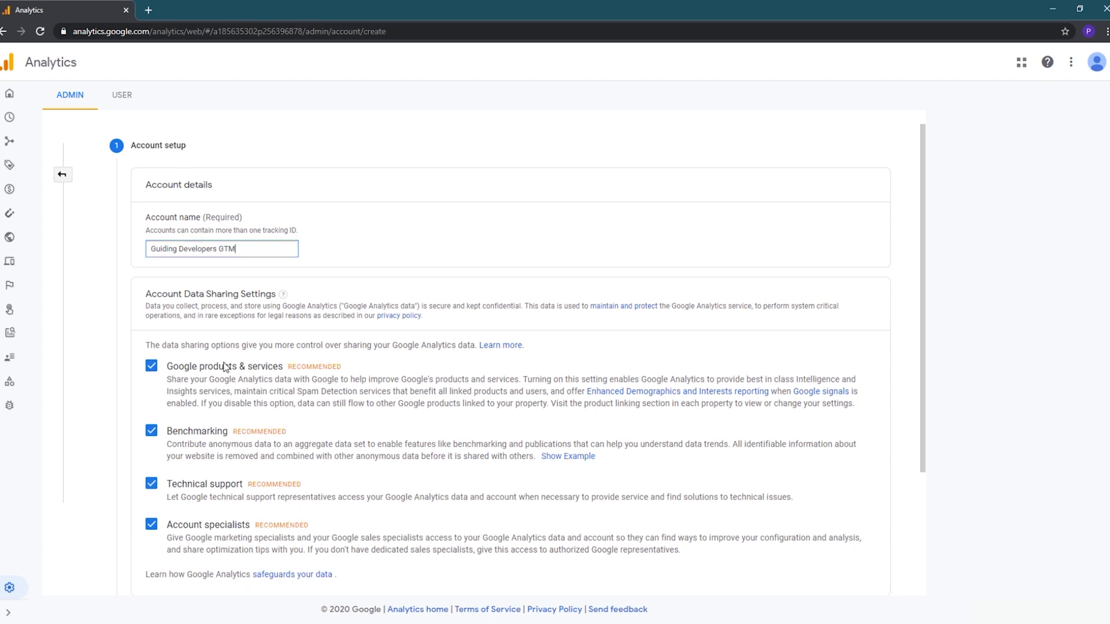
pyautogui.click(151, 253)
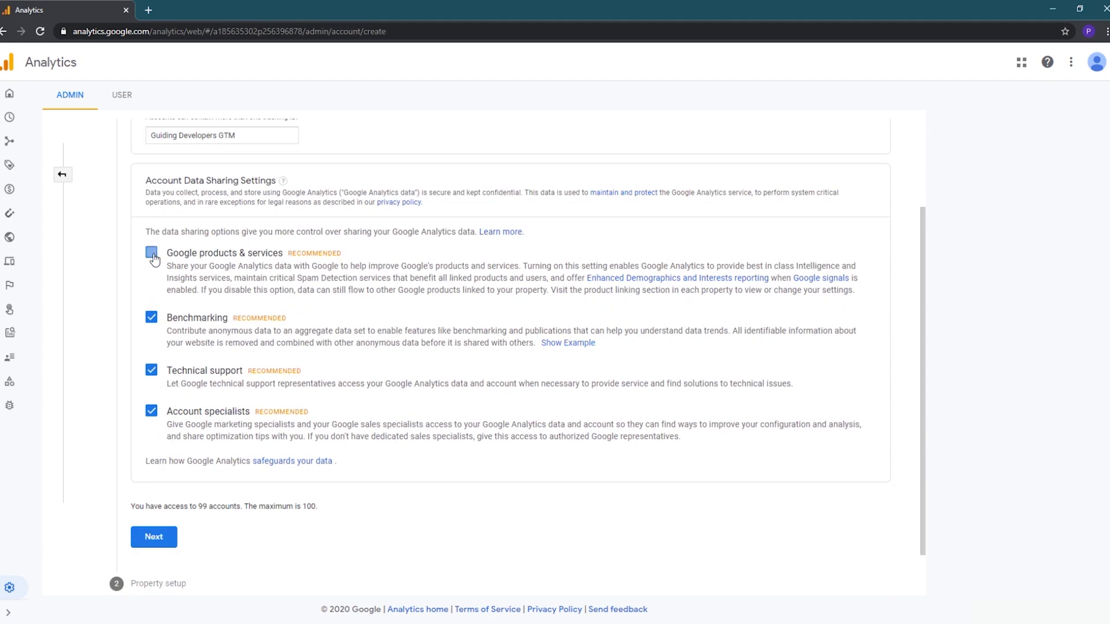
pyautogui.click(151, 318)
pyautogui.click(152, 371)
pyautogui.click(152, 412)
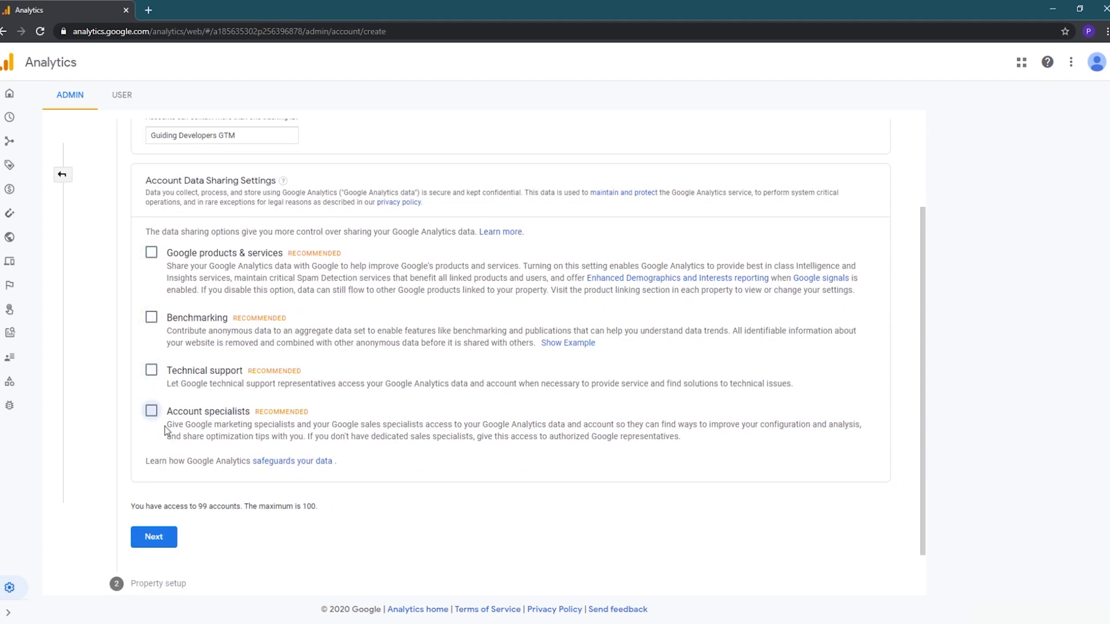
pyautogui.click(153, 536)
# Name the property 'Guiding Developers GTM' with the (GMT-06:00) Chicago Time reporting zone
pyautogui.click(264, 324)
pyautogui.write('Guiding Devel')
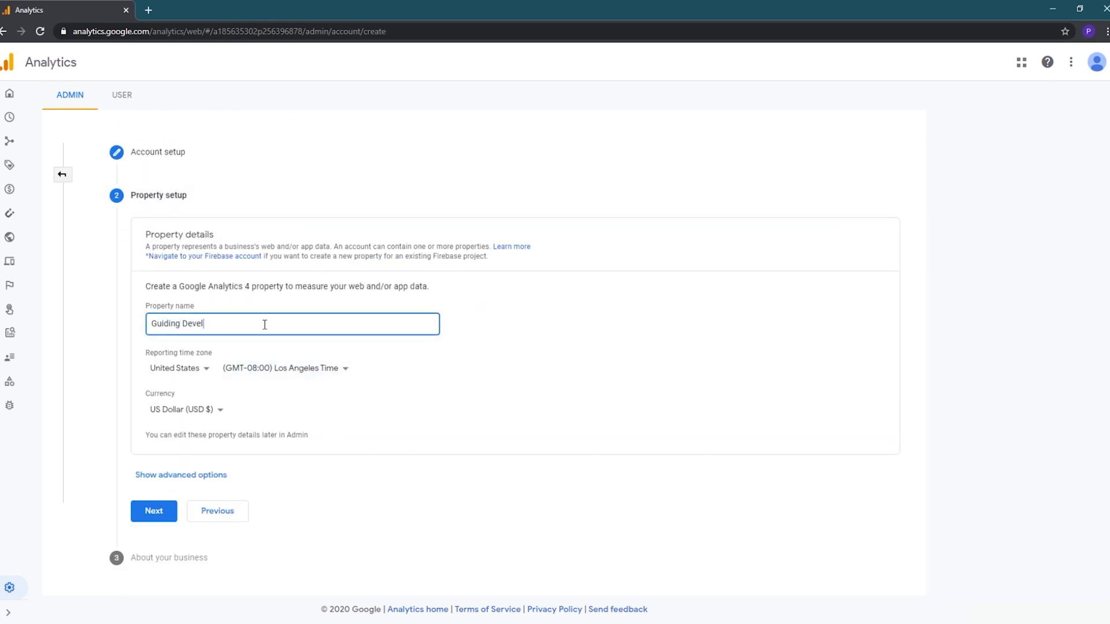
pyautogui.write('opers GTM')
pyautogui.click(337, 368)
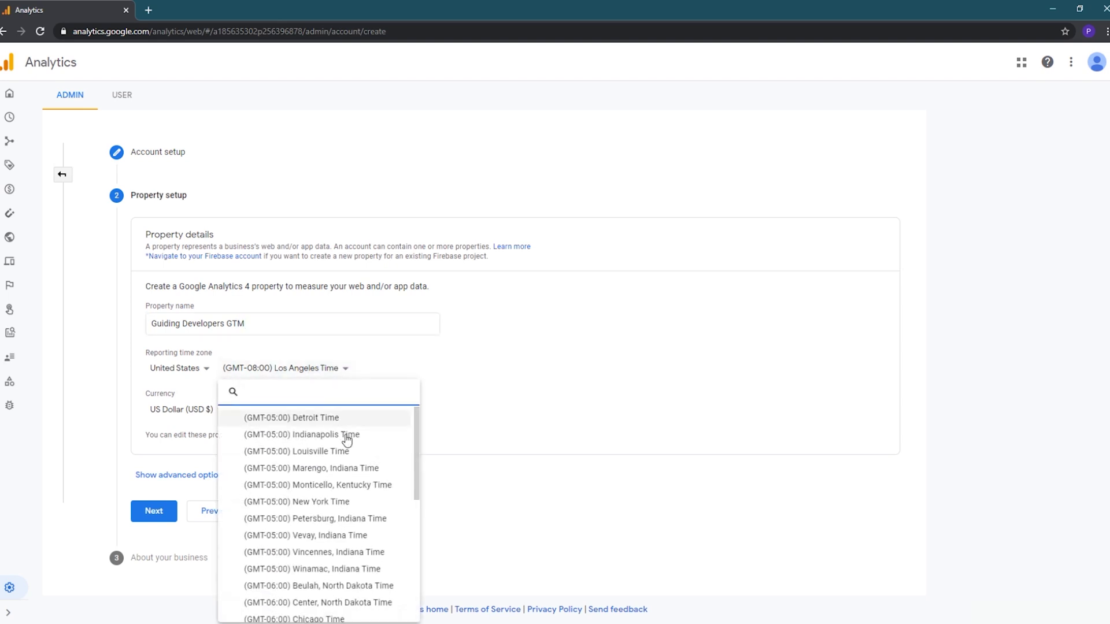
pyautogui.click(338, 617)
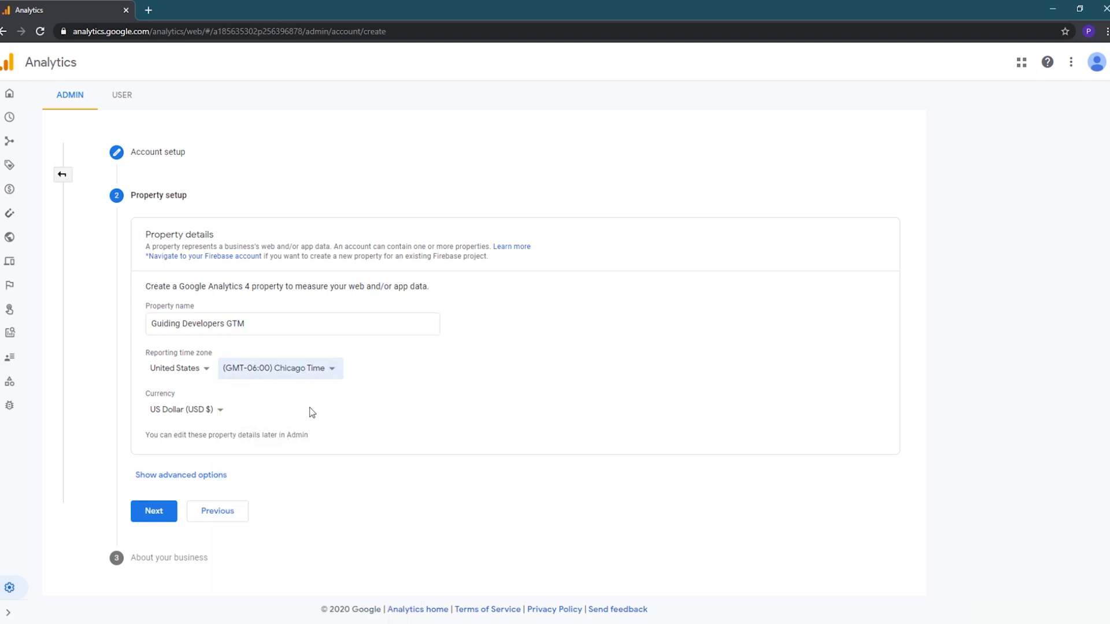
# In the advanced options, leave the Universal Analytics property toggle off
pyautogui.click(200, 483)
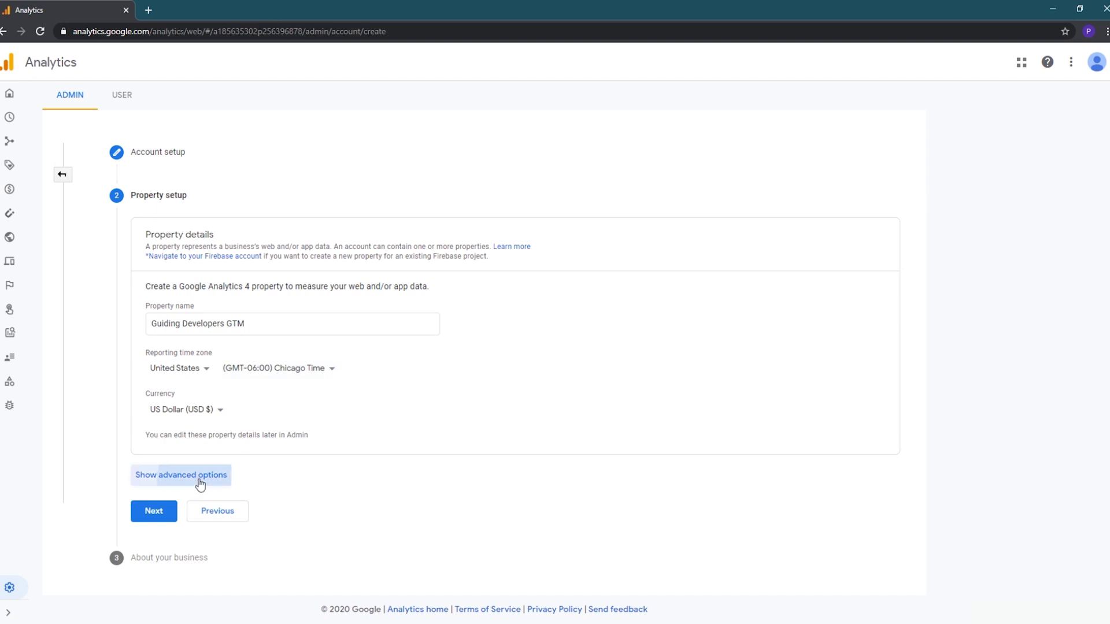
pyautogui.scroll(-1, 488, 448)
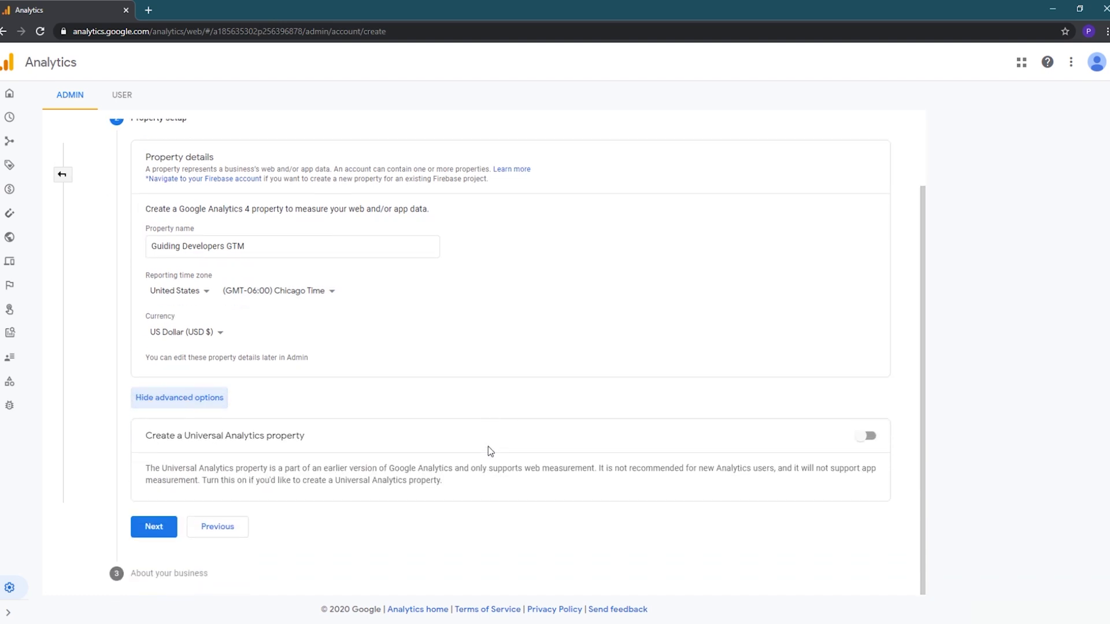
pyautogui.click(865, 436)
pyautogui.scroll(-2, 664, 430)
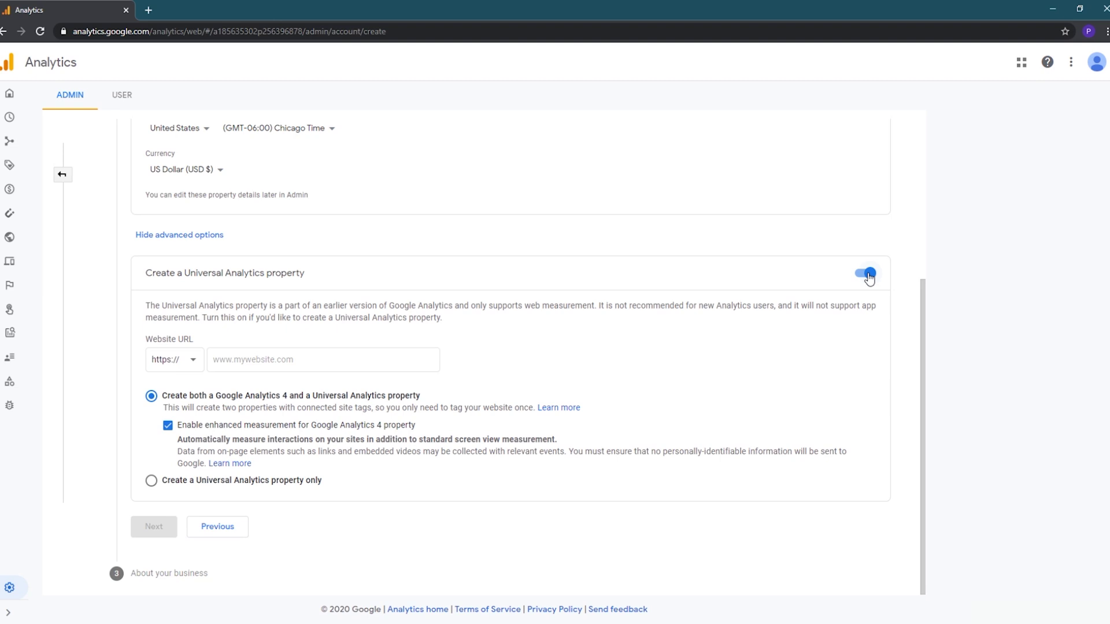
pyautogui.click(868, 275)
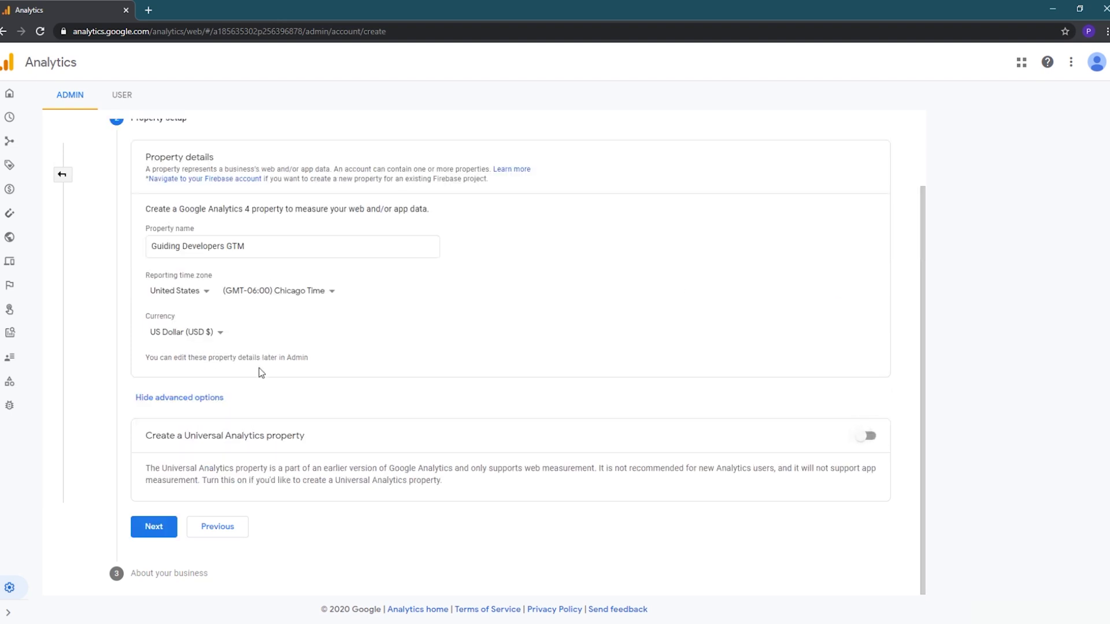
# Describe the business as Computers & Electronics, Small, intending to measure customer engagement
pyautogui.click(152, 526)
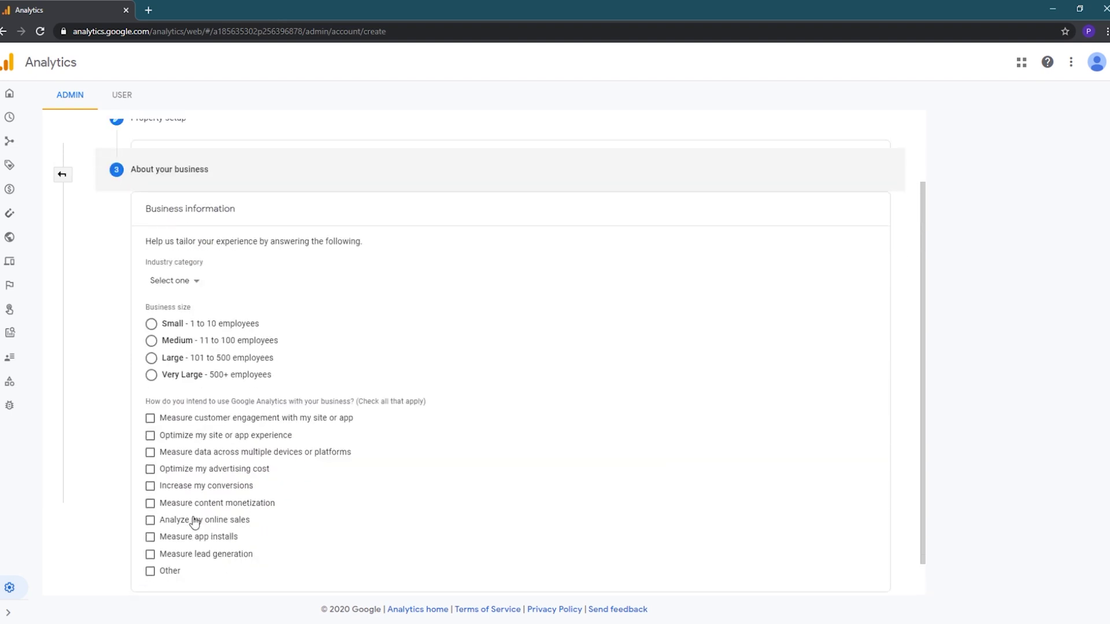
pyautogui.click(171, 274)
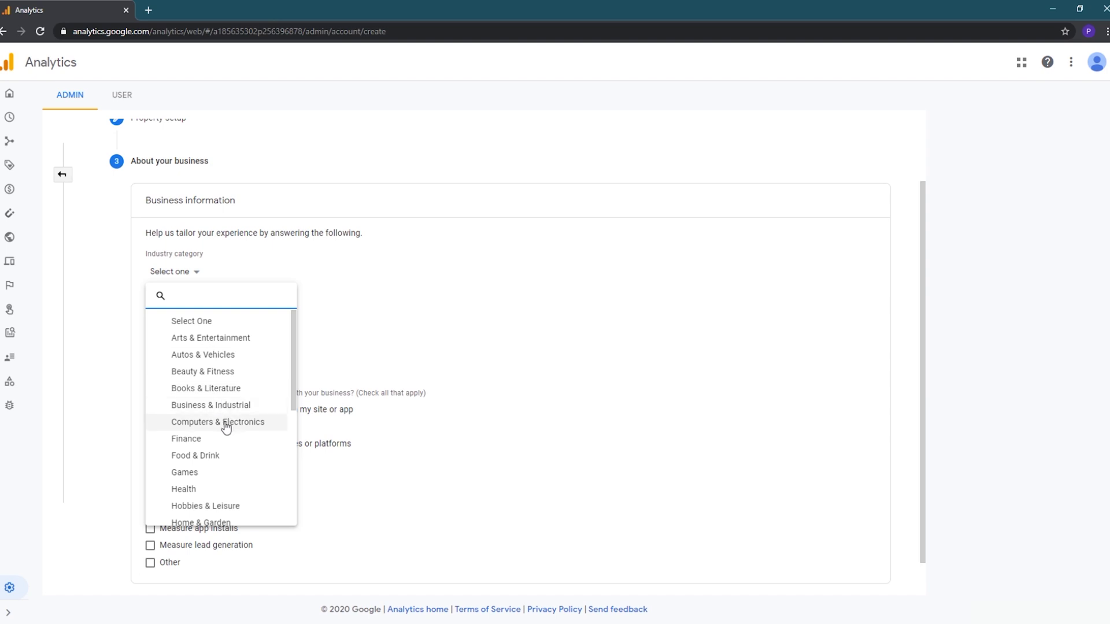
pyautogui.click(220, 419)
pyautogui.click(192, 317)
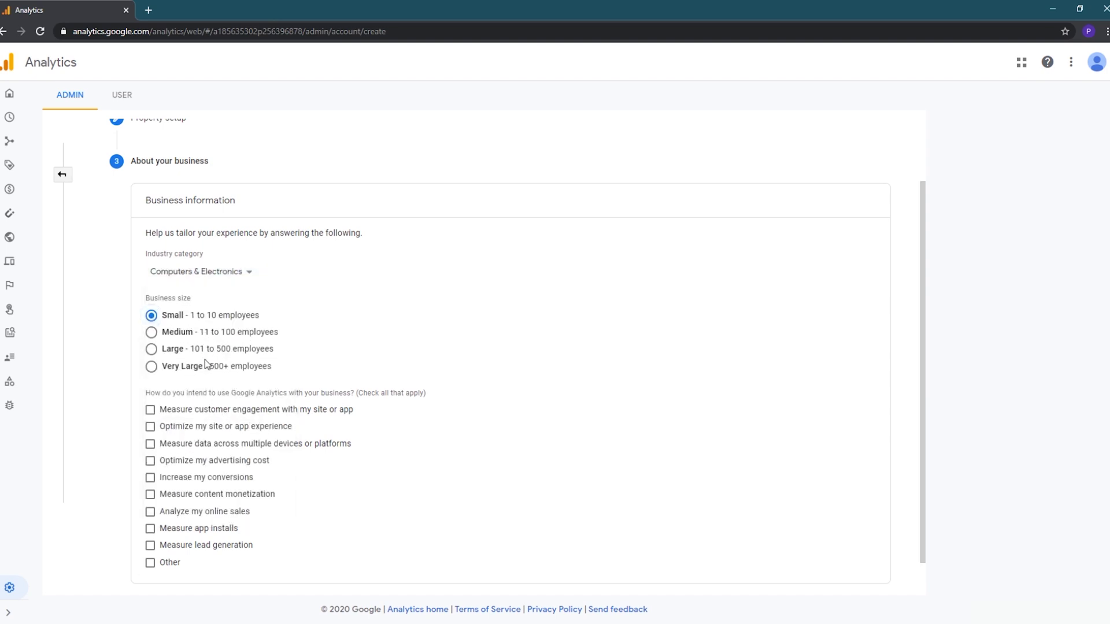
pyautogui.click(193, 409)
pyautogui.scroll(-1, 218, 483)
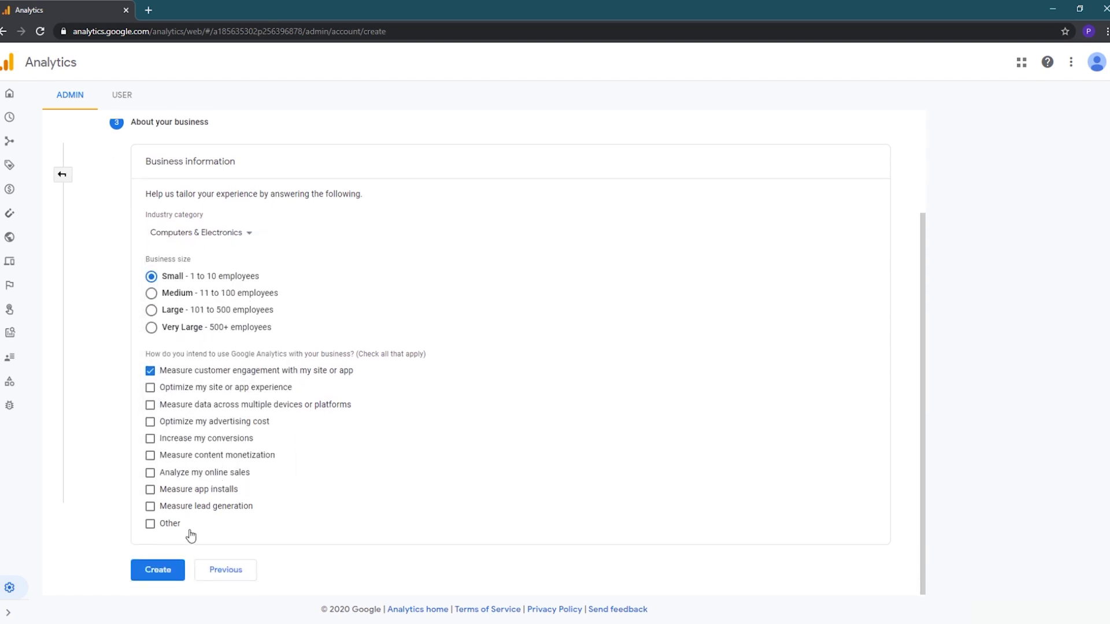
# Create the account, accepting the Data Processing Terms and the Analytics terms of service
pyautogui.click(166, 581)
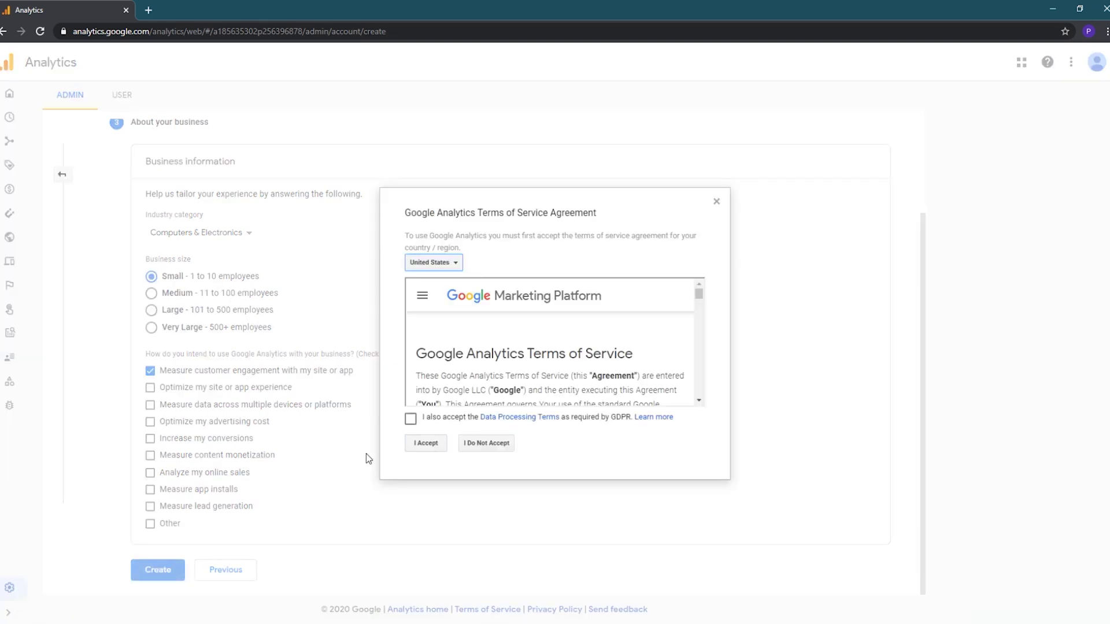
pyautogui.click(411, 420)
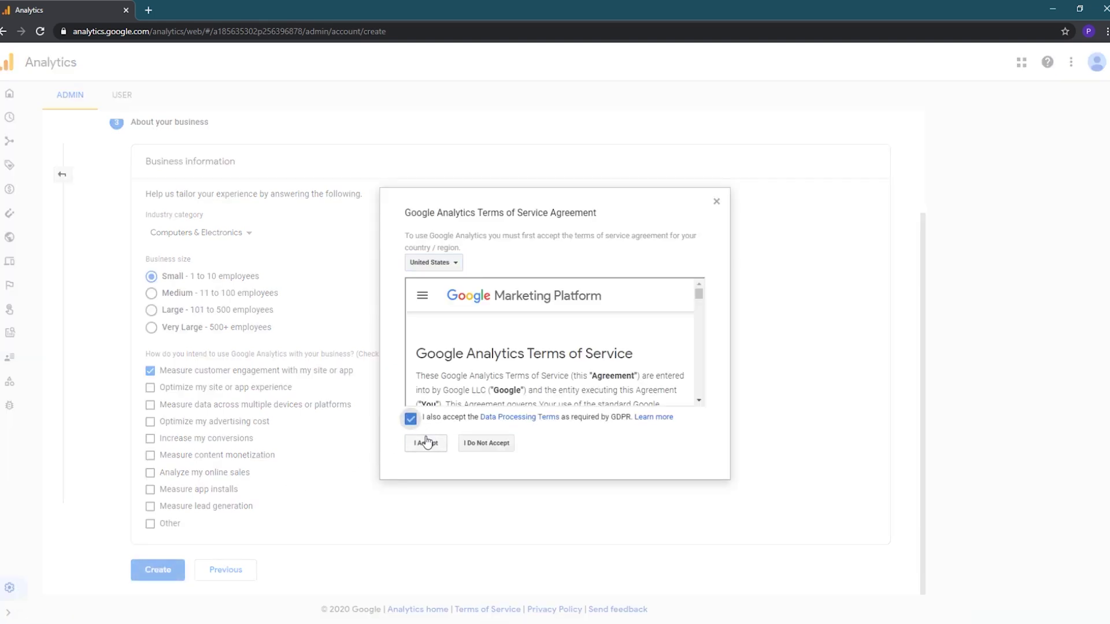
pyautogui.click(427, 444)
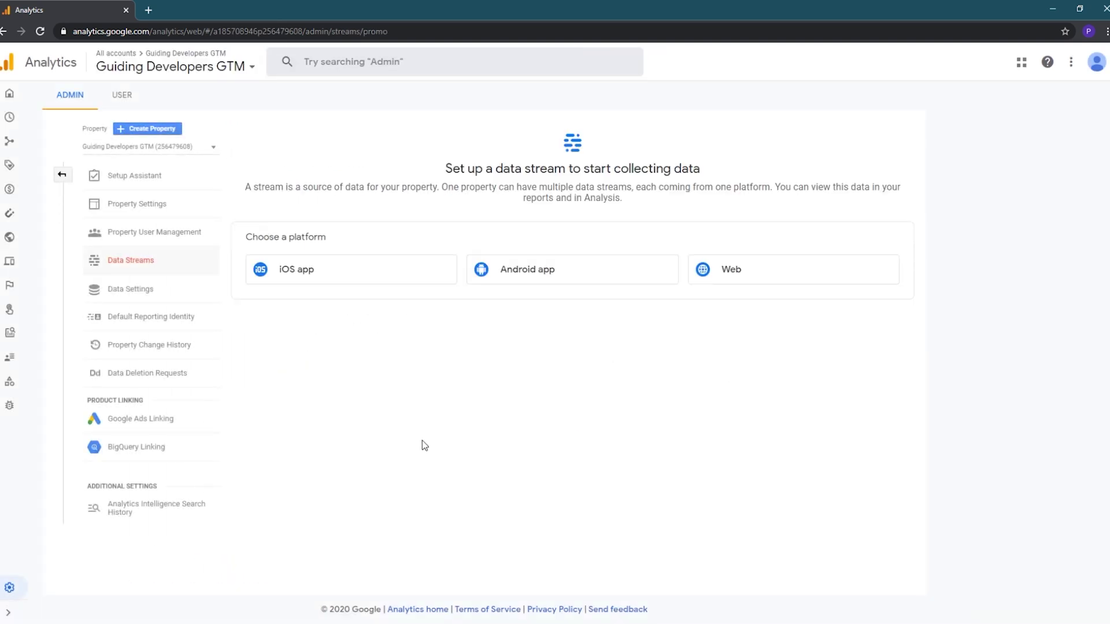
pyautogui.click(771, 276)
pyautogui.click(487, 165)
pyautogui.write('www.guiding d')
pyautogui.press('BackSpace')
pyautogui.press('BackSpace')
pyautogui.write('developers.com')
# Name the stream 'Guiding Developers Website' and review all enhanced measurement events
pyautogui.click(802, 167)
pyautogui.write('G')
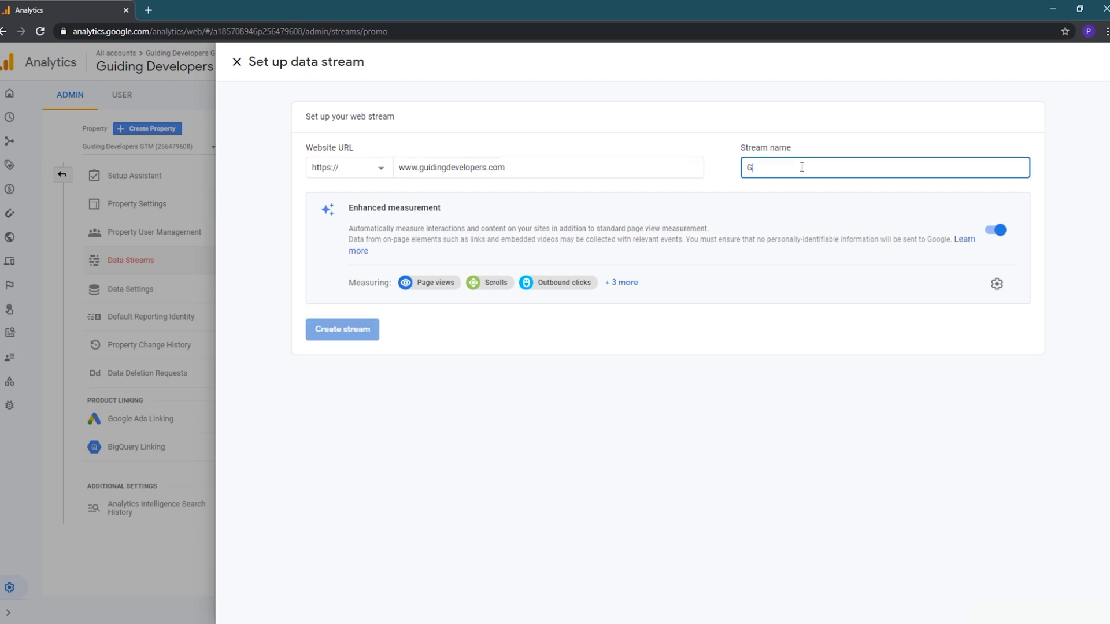
pyautogui.write('uiding Developers Website')
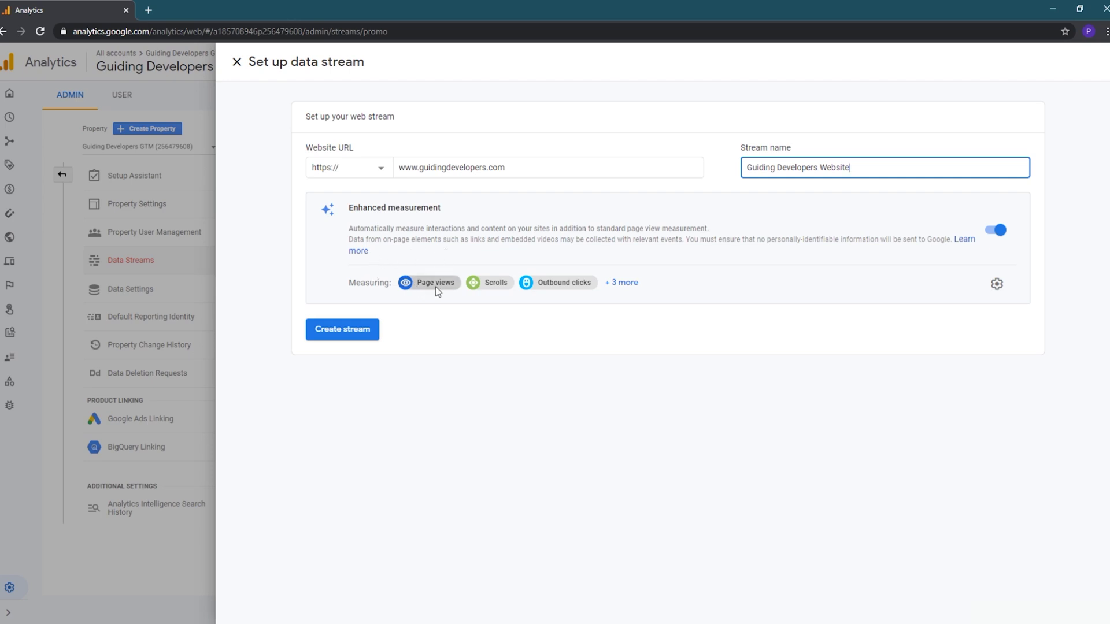
pyautogui.click(620, 285)
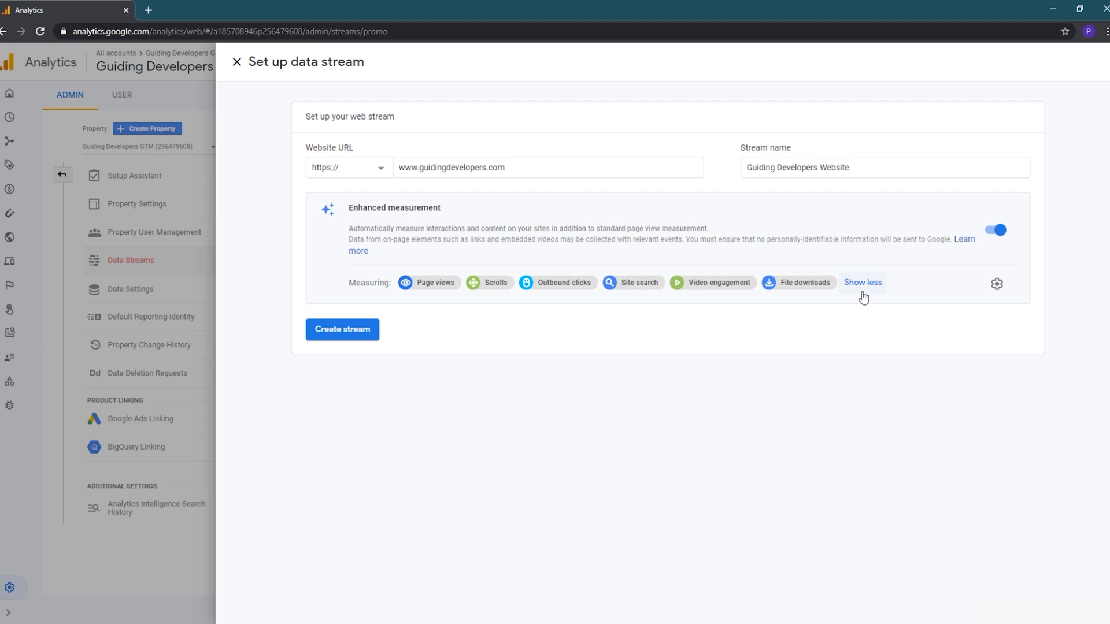
pyautogui.click(996, 283)
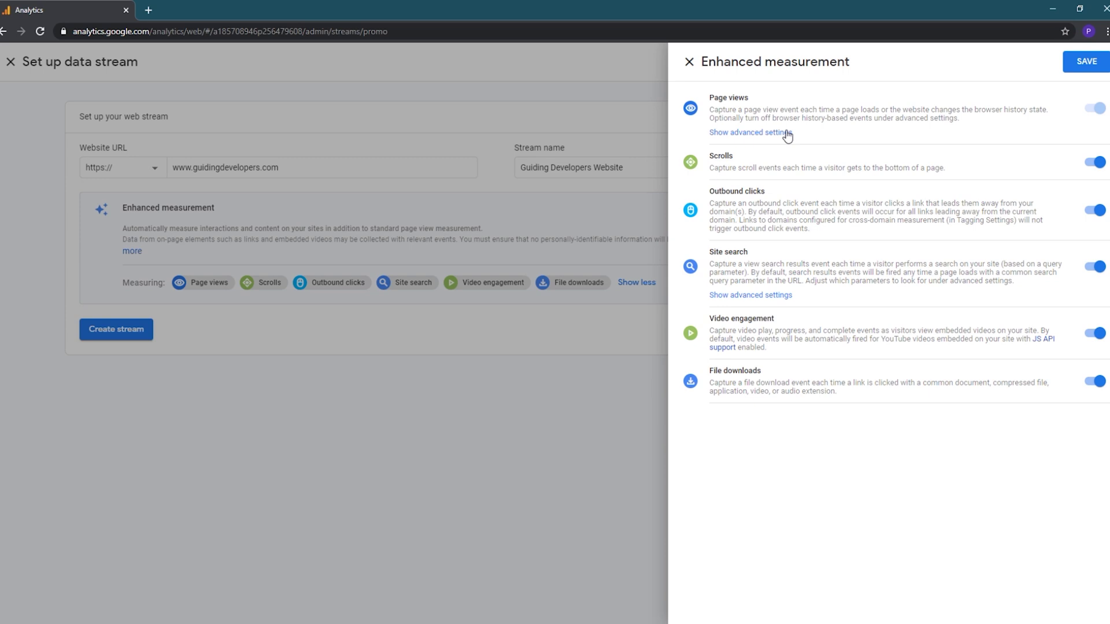
# Stop counting browser history changes as page views, save the settings, and create the stream
pyautogui.click(786, 133)
pyautogui.click(759, 175)
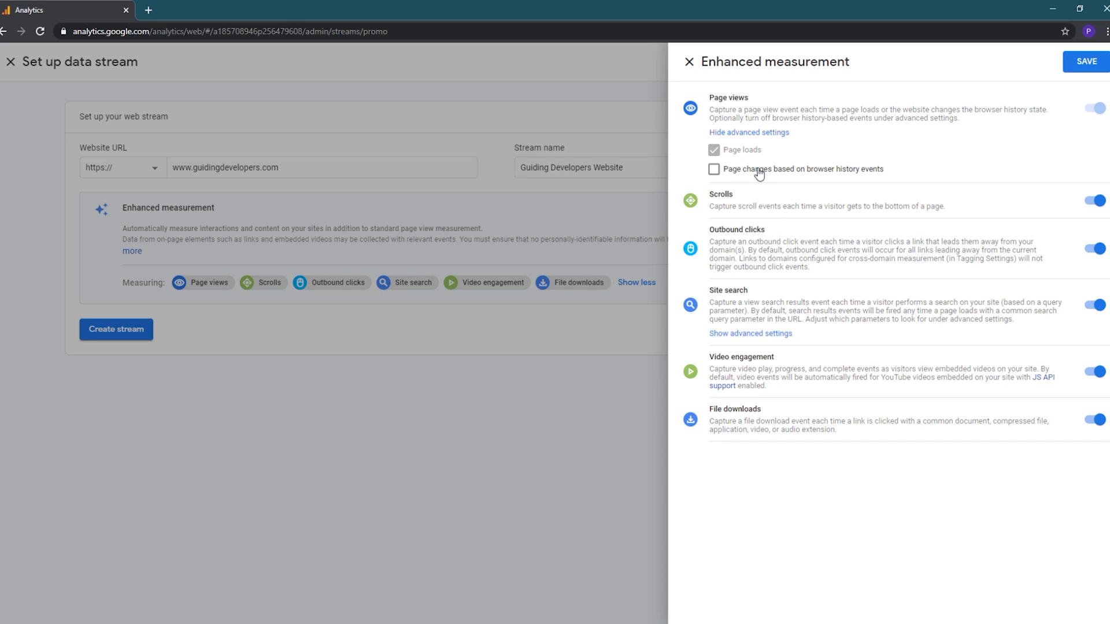
pyautogui.click(1096, 66)
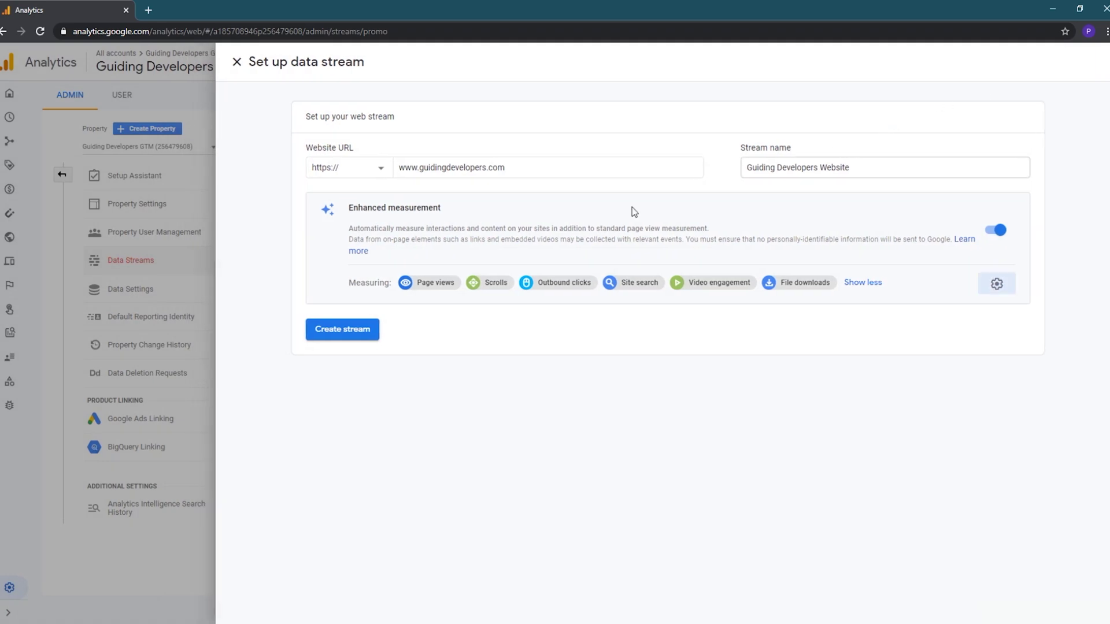
pyautogui.click(365, 329)
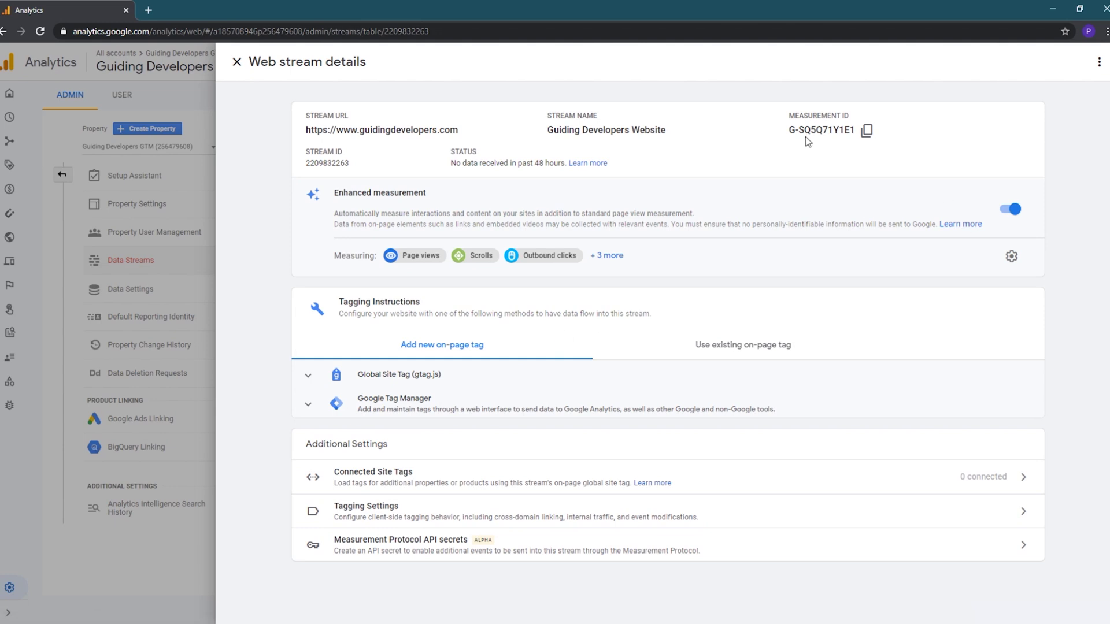
# On tagmanager.google.com, start a new account named 'Guiding Developers GTM'
pyautogui.click(148, 11)
pyautogui.write('tagmanager.google.com')
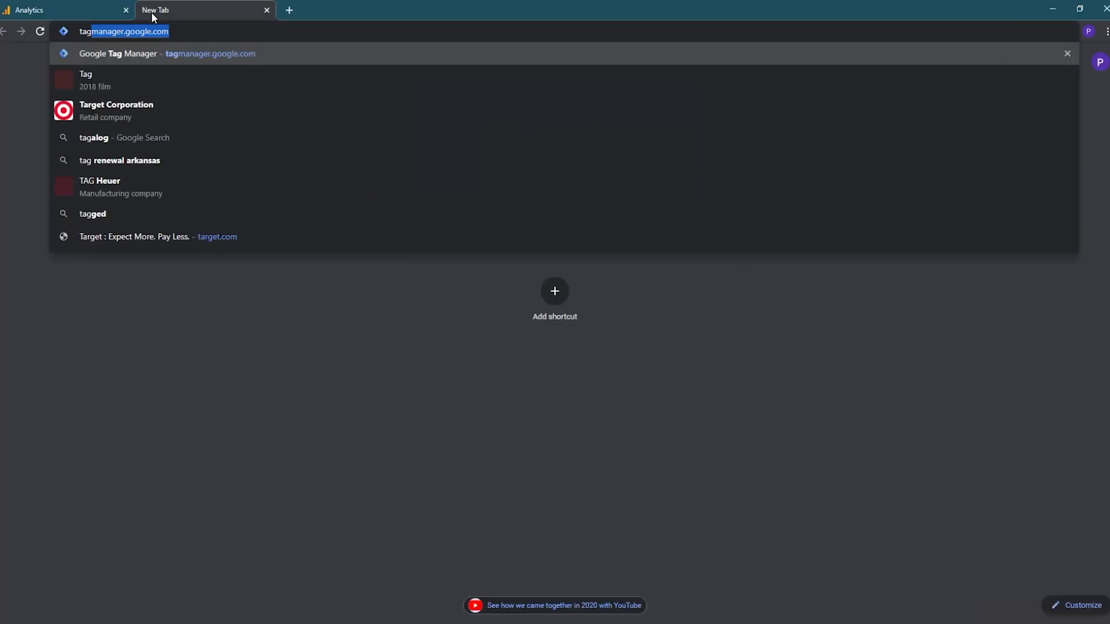
pyautogui.press('Return')
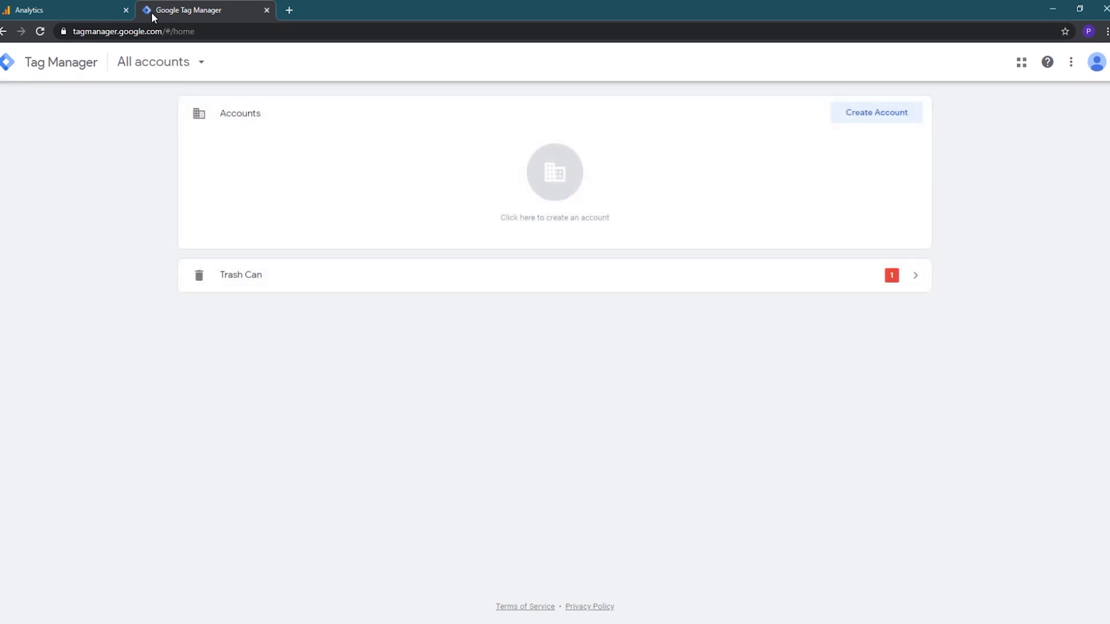
pyautogui.click(876, 115)
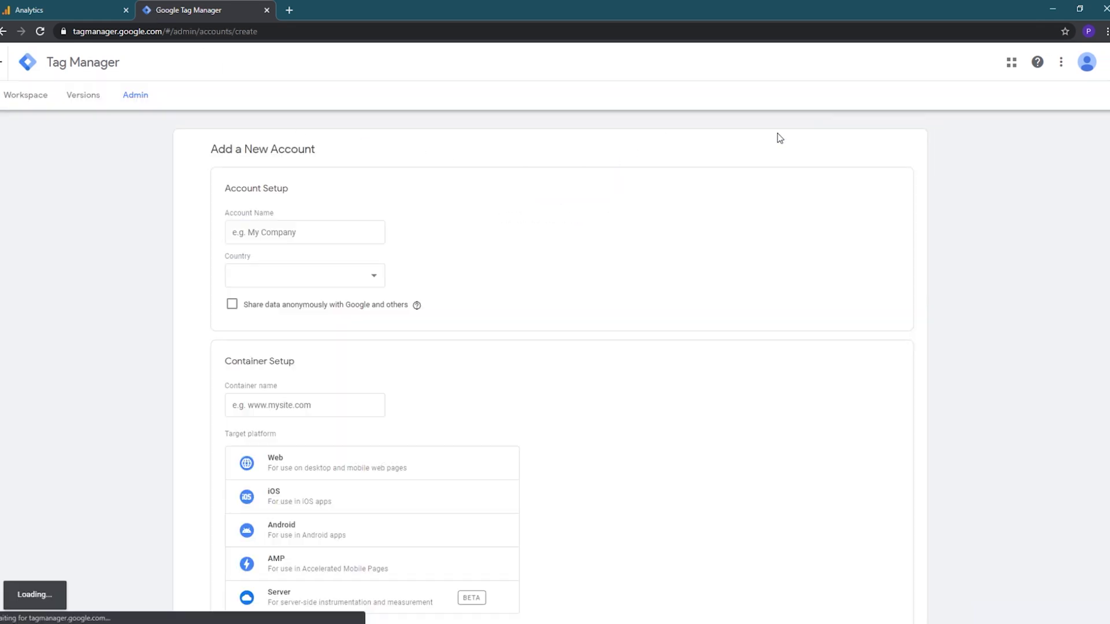
pyautogui.click(365, 233)
pyautogui.write('Guiding Developers GTM')
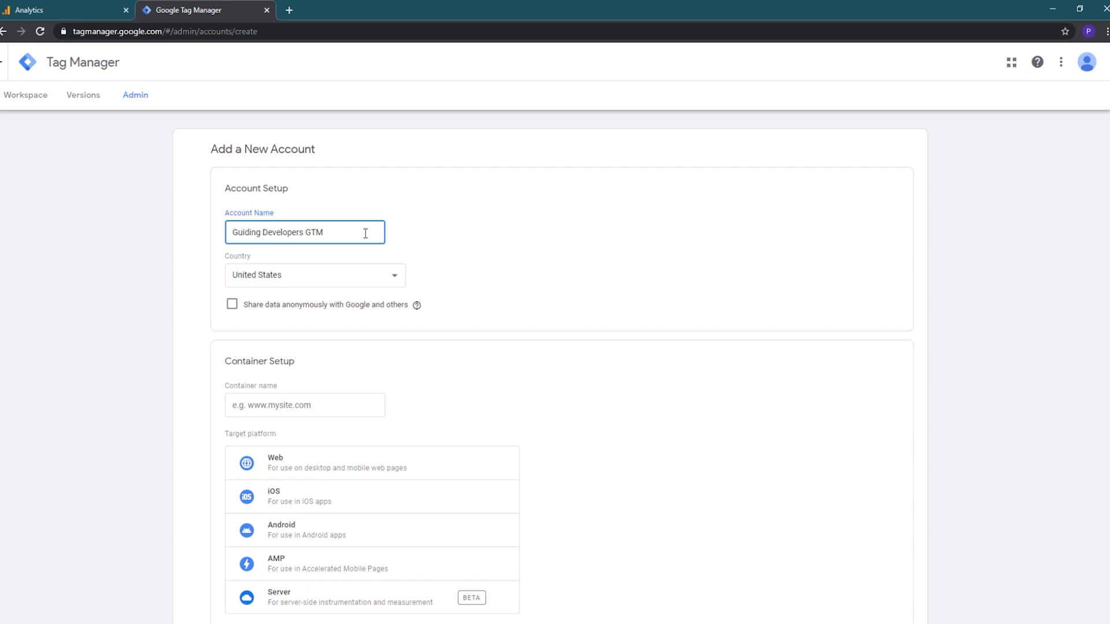
pyautogui.scroll(-2, 396, 299)
pyautogui.click(345, 318)
pyautogui.write('www.guidingdevelopers.com')
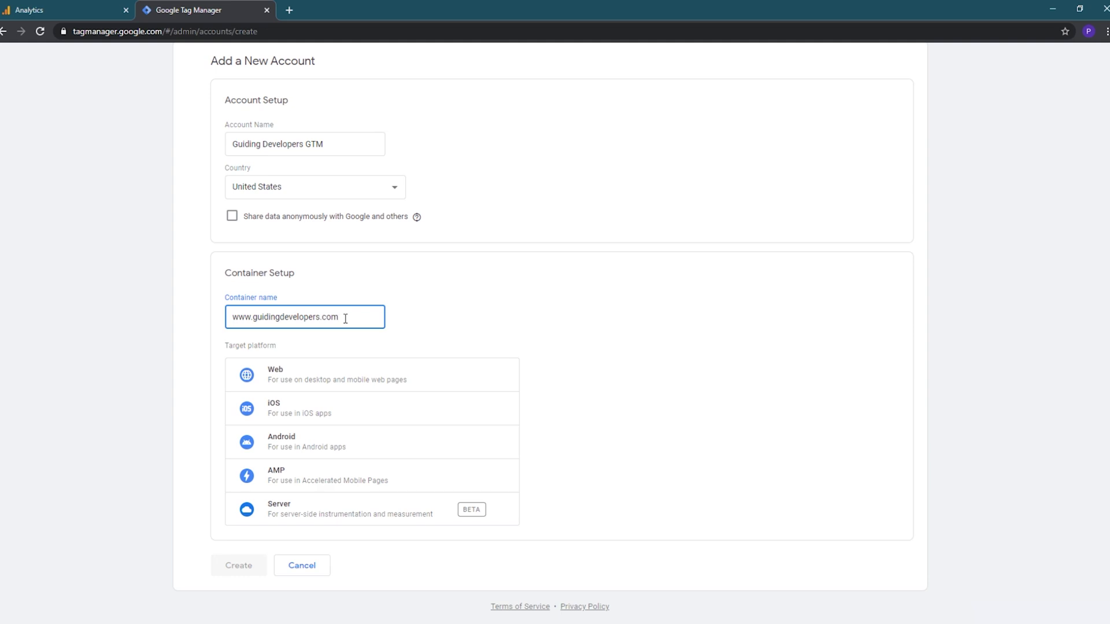
pyautogui.click(321, 378)
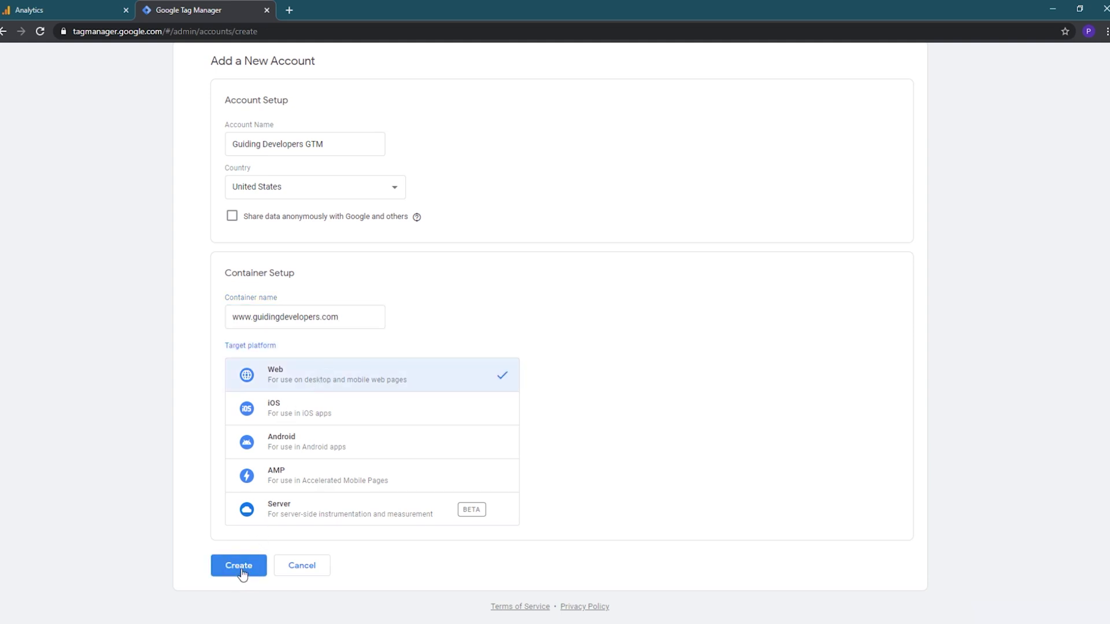
pyautogui.click(241, 568)
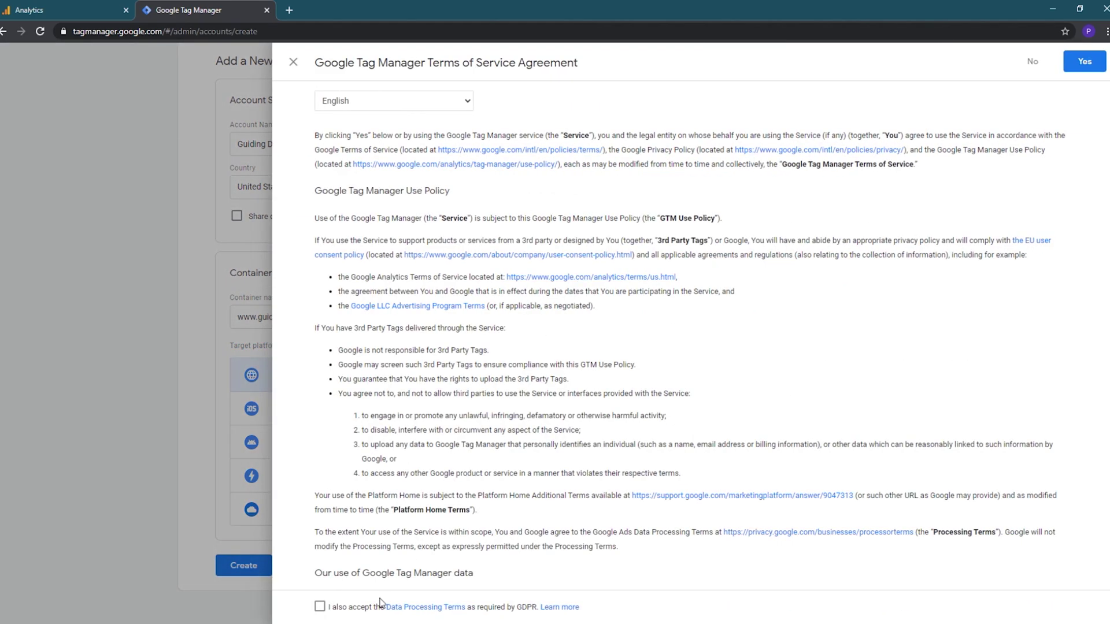
pyautogui.click(319, 607)
# Agree to the Tag Manager terms of service and dismiss the installation code dialog
pyautogui.click(1082, 63)
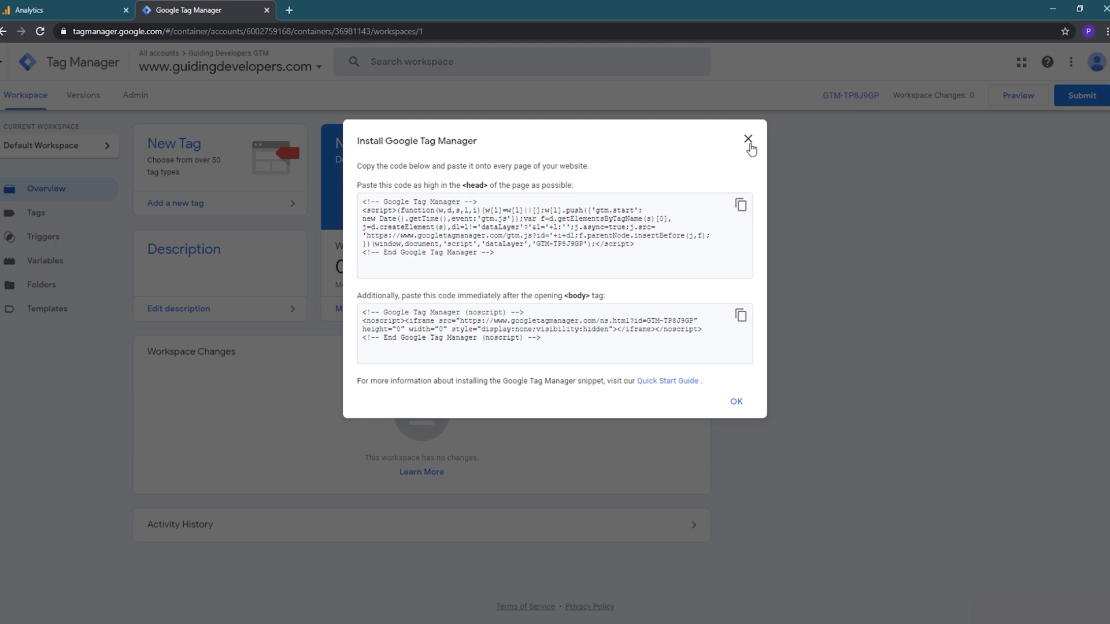
pyautogui.click(736, 403)
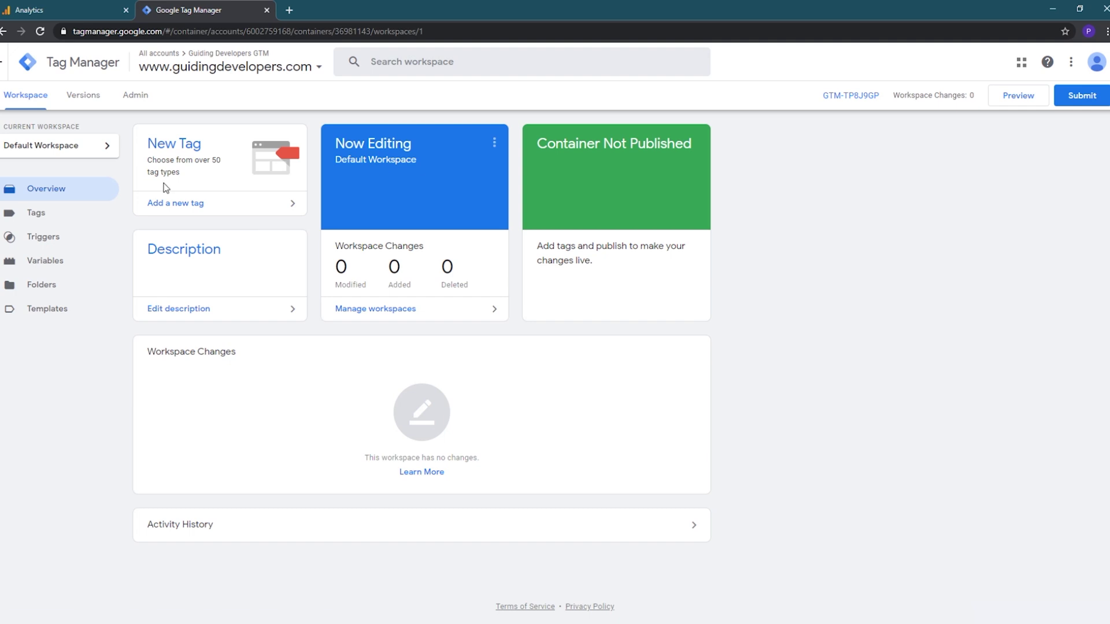
# Start a new tag of type Google Analytics: GA4 Configuration
pyautogui.click(164, 205)
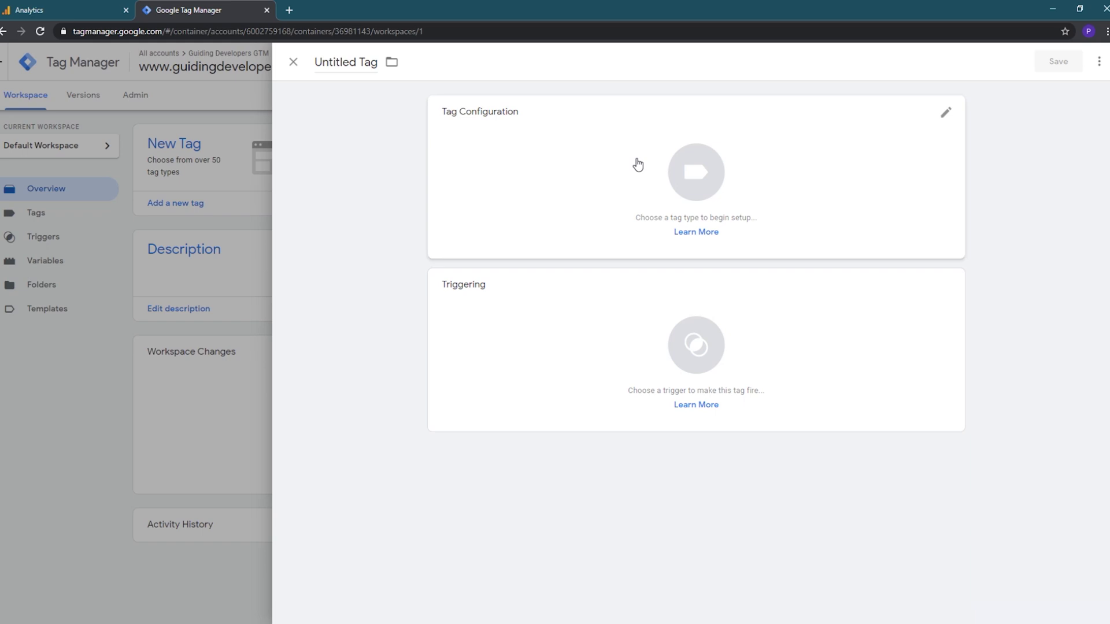
pyautogui.click(642, 157)
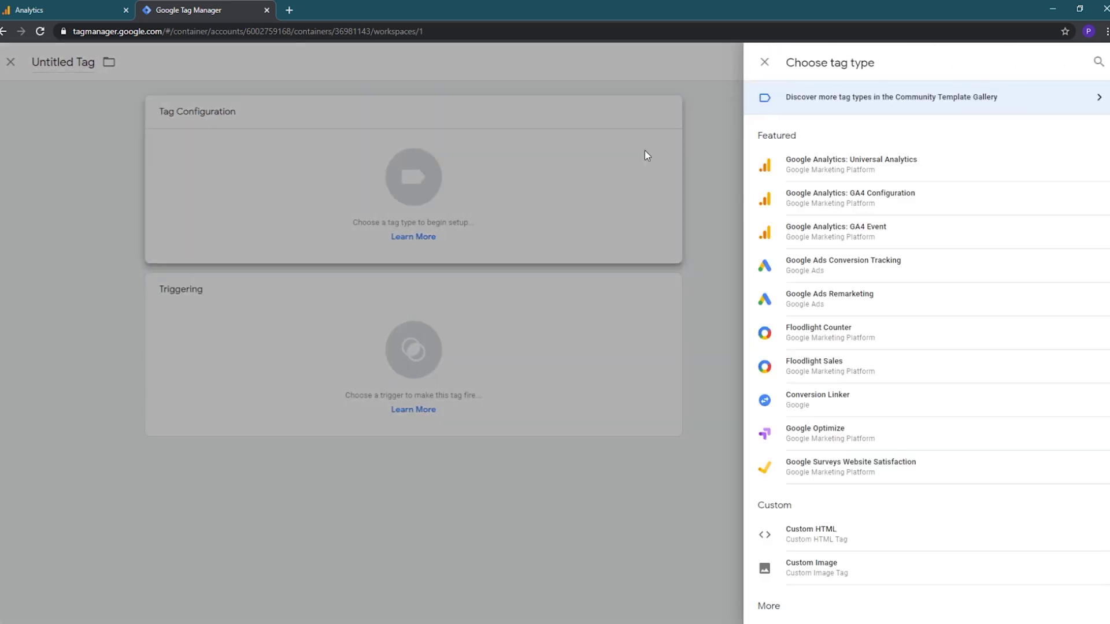
pyautogui.click(845, 202)
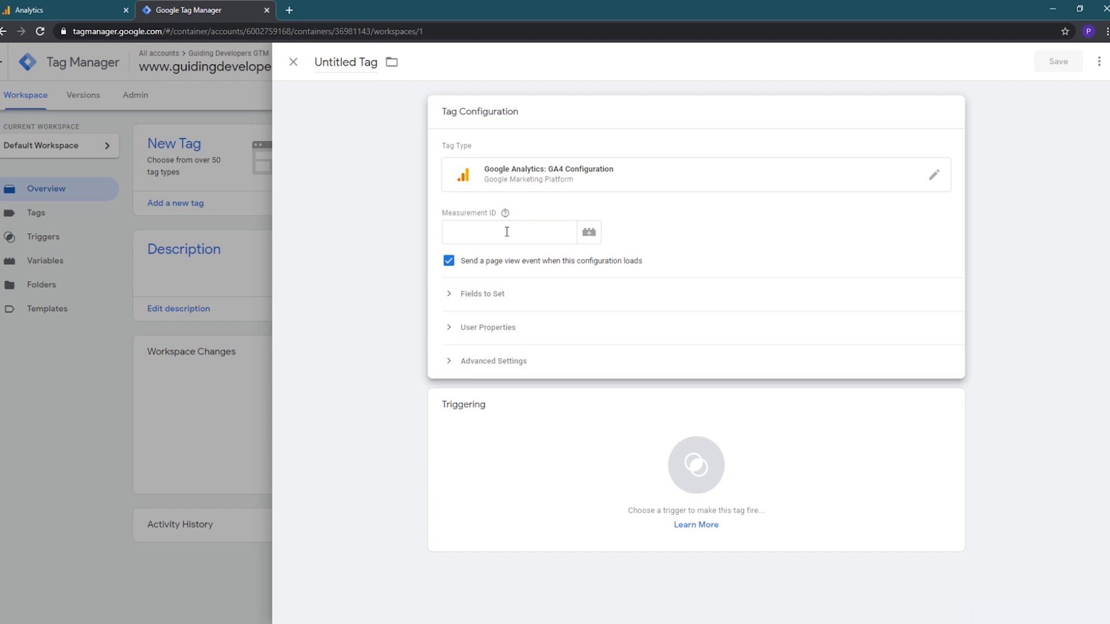
# Paste the web stream's Measurement ID from Google Analytics into the tag
pyautogui.click(53, 8)
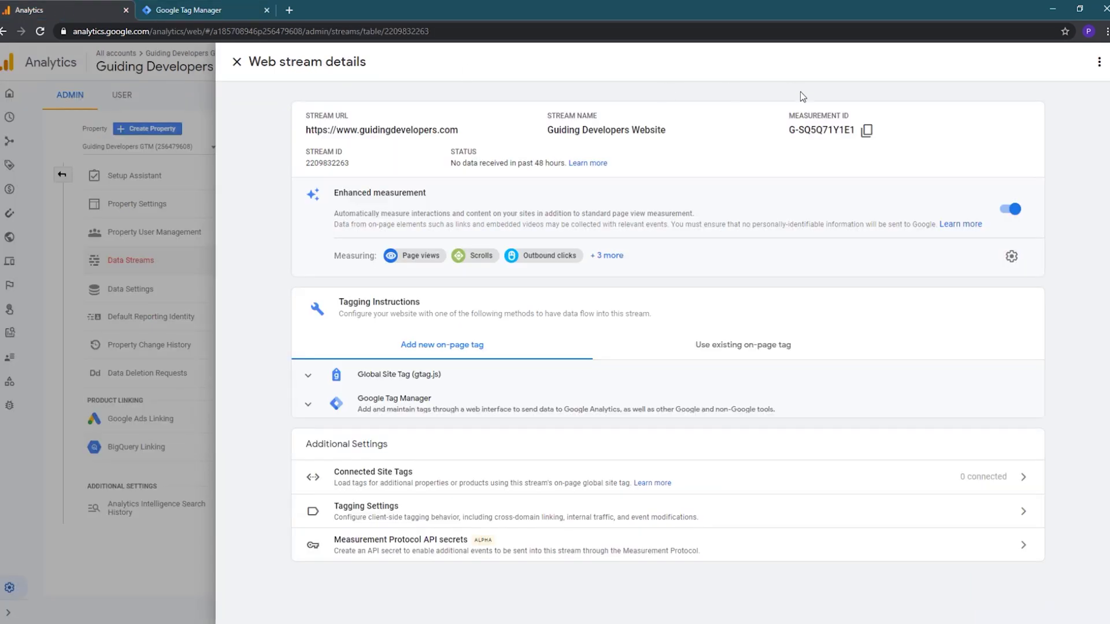
pyautogui.click(866, 130)
pyautogui.click(184, 9)
pyautogui.click(493, 230)
pyautogui.hotkey('ctrl', 'v')
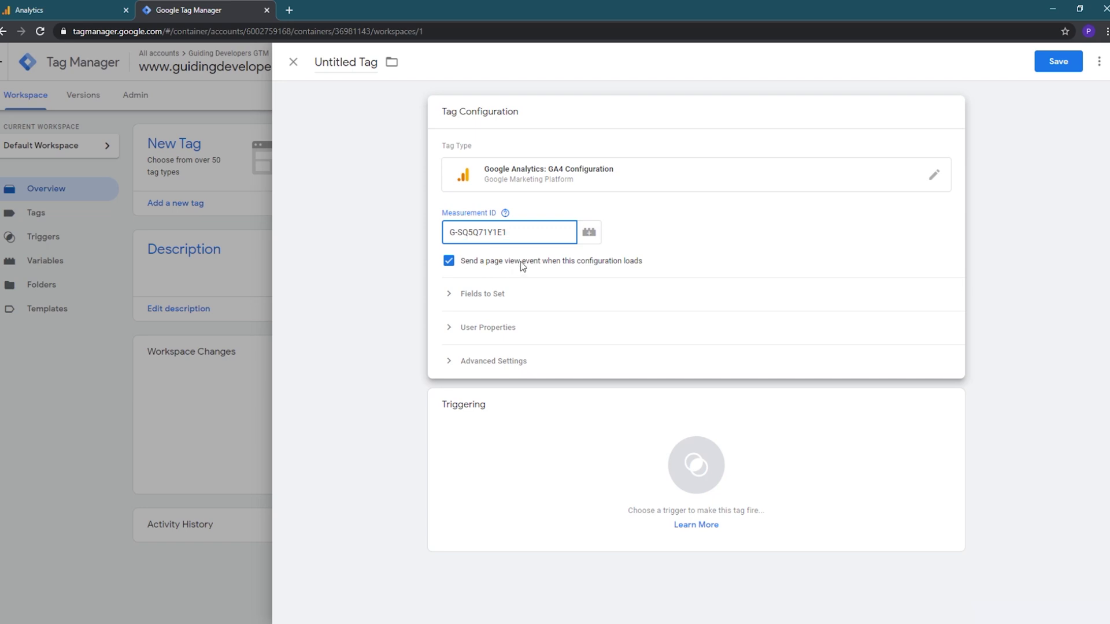
pyautogui.click(606, 439)
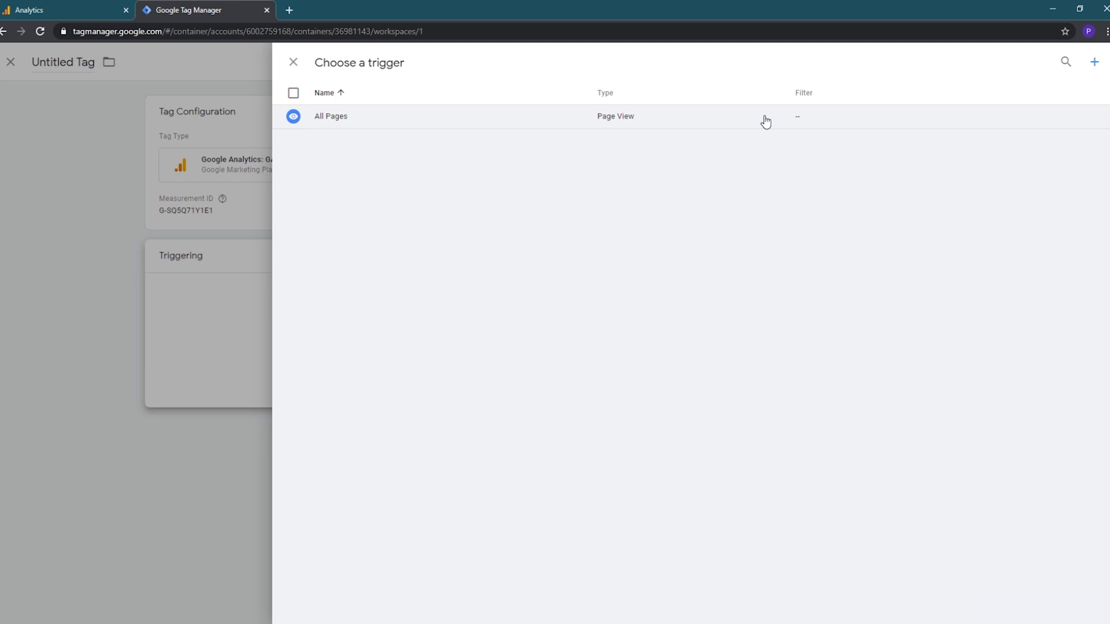
# Add a new trigger and set its type to Custom Event
pyautogui.click(1094, 62)
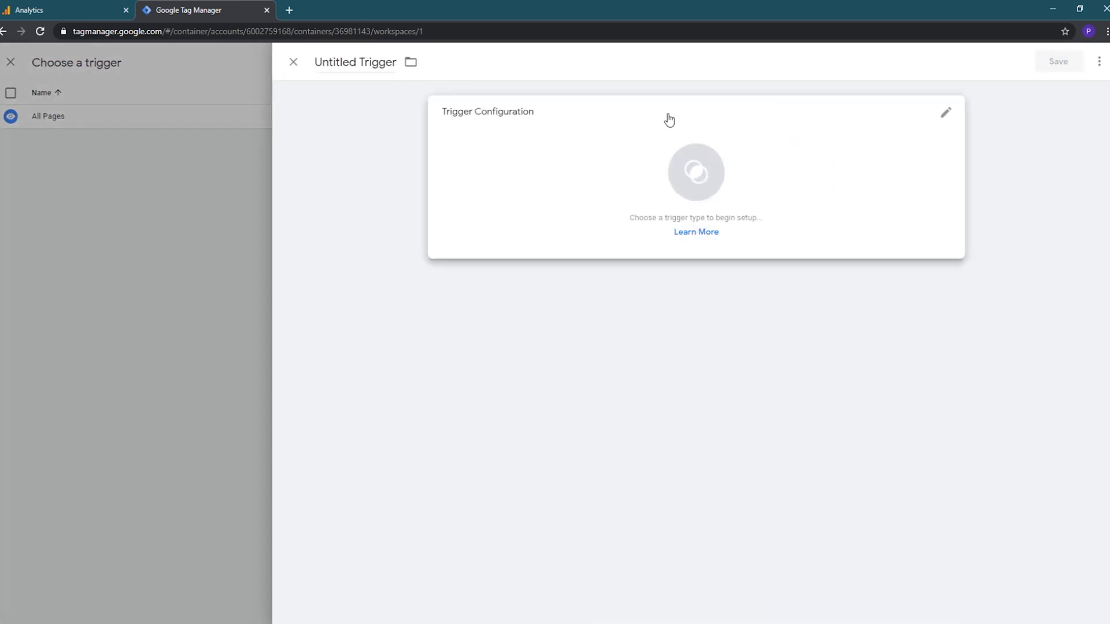
pyautogui.click(591, 167)
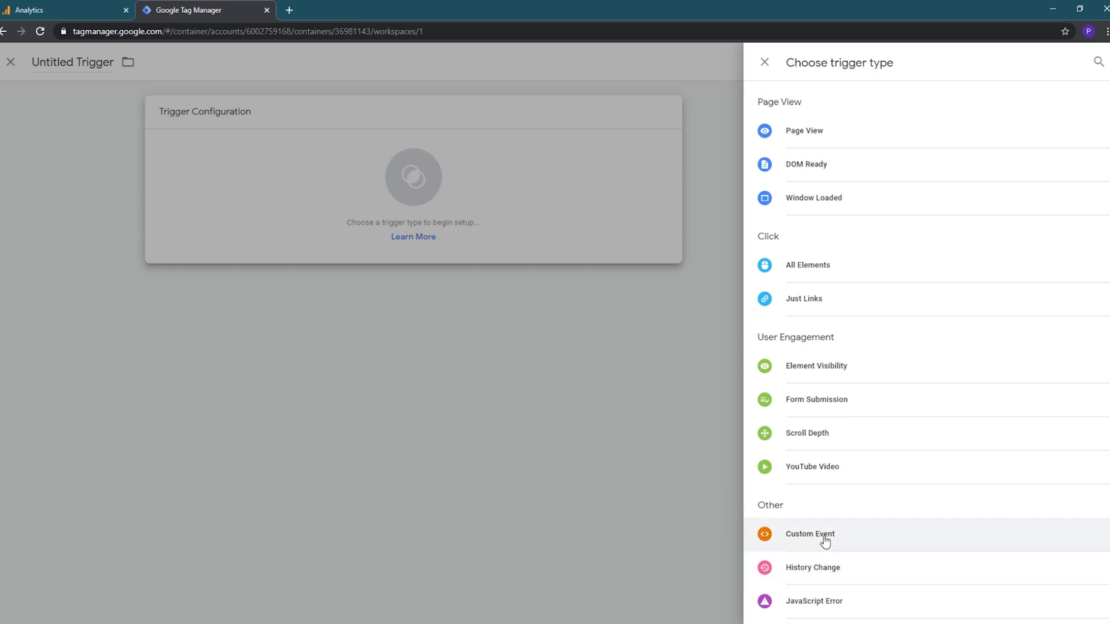
pyautogui.click(825, 540)
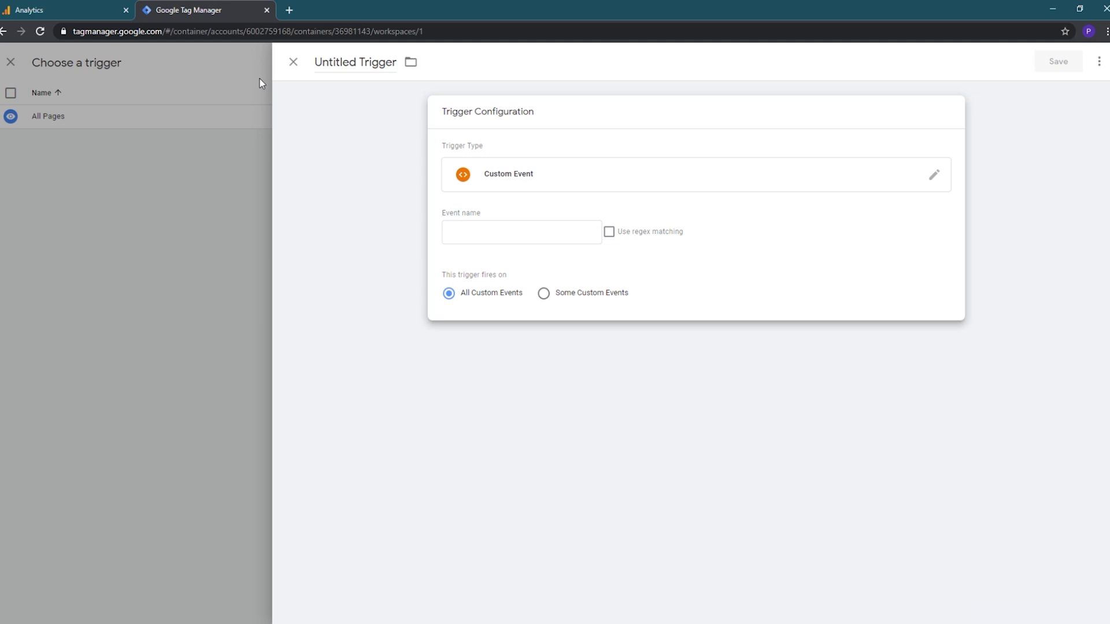
# On gatsbyjs.com, search the plugin library for 'tag' and open gatsby-plugin-google-tagmanager
pyautogui.click(289, 10)
pyautogui.write('gatsby')
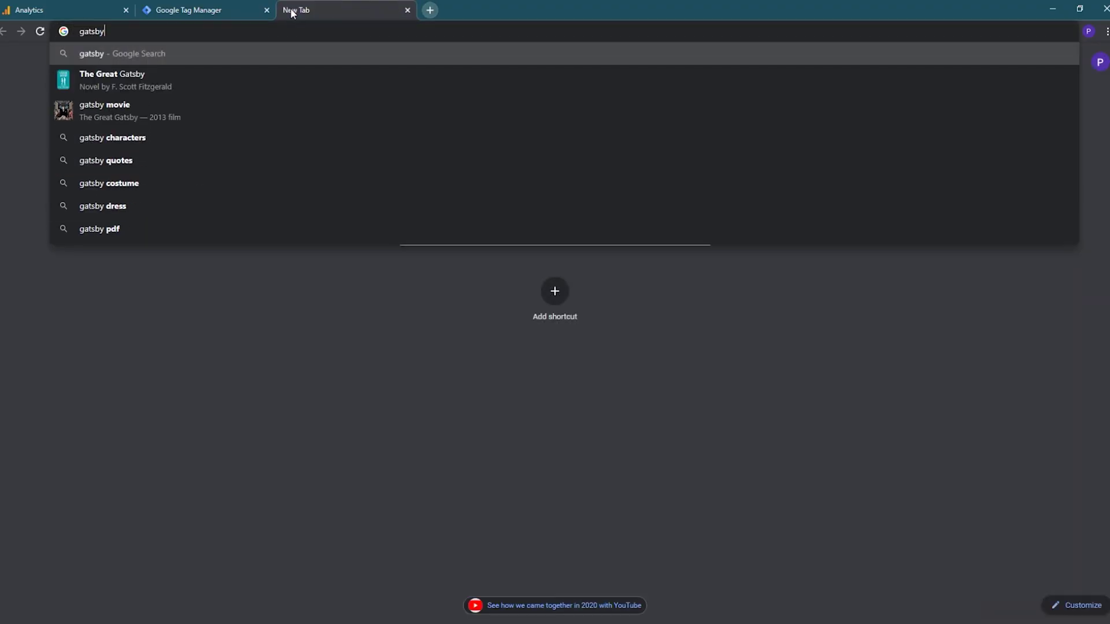
pyautogui.write('js.com')
pyautogui.press('Return')
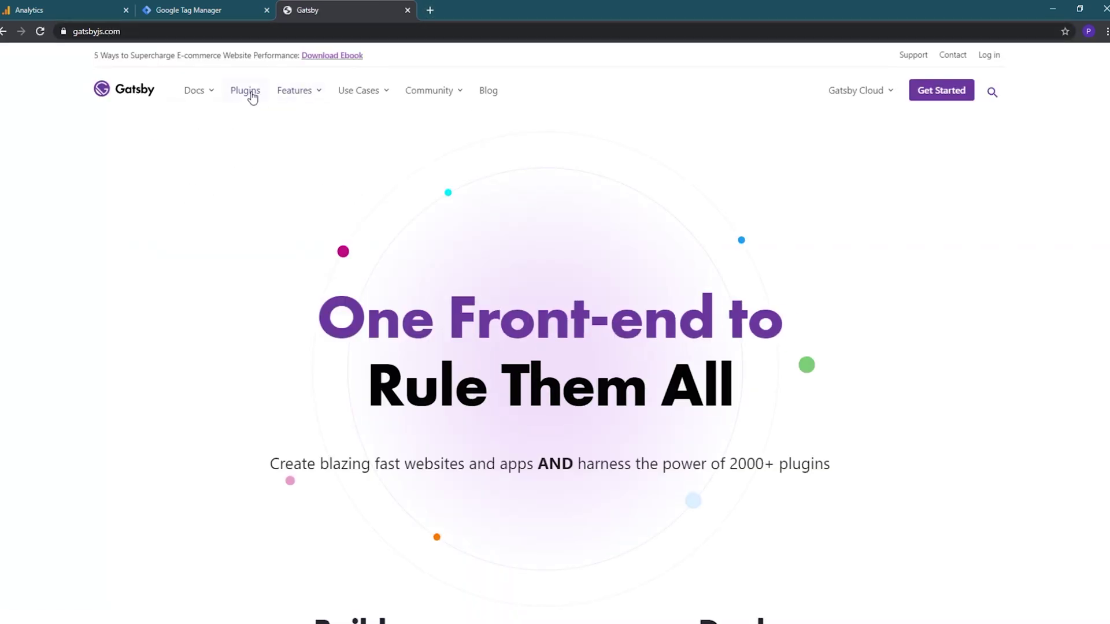
pyautogui.click(253, 97)
pyautogui.click(153, 177)
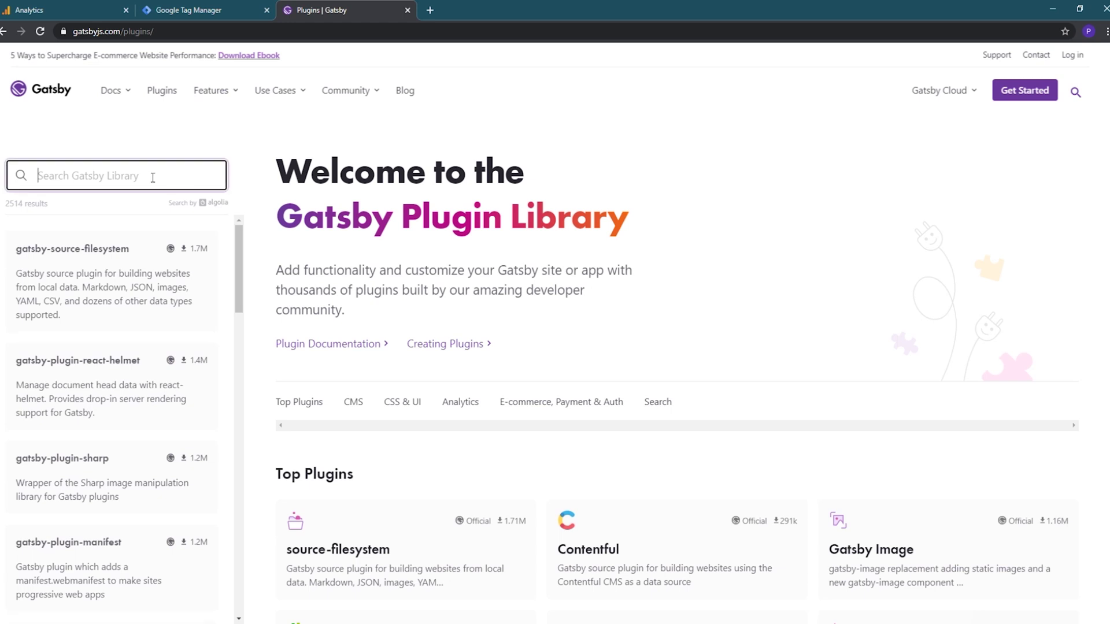
pyautogui.write('tag')
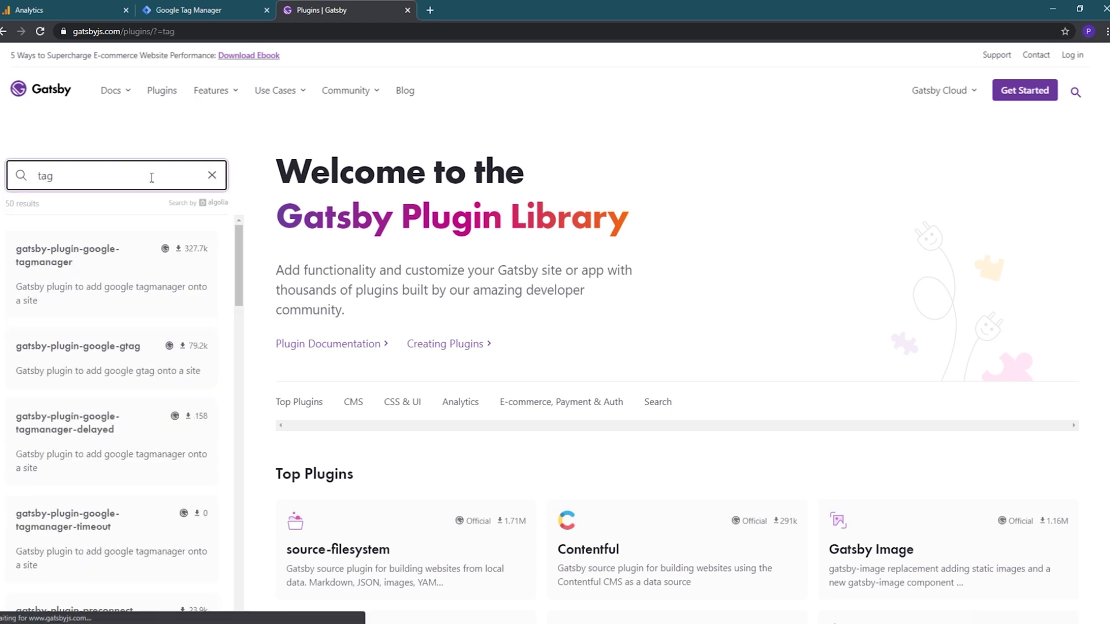
pyautogui.click(136, 264)
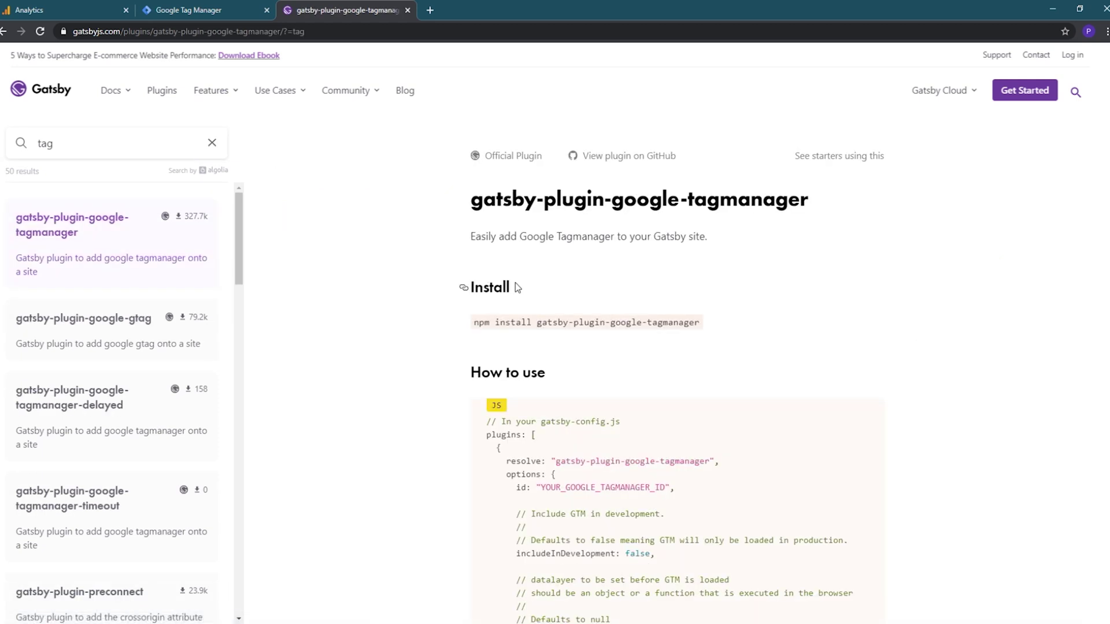
# Copy the gatsby-route-change event name from Tracking routes and return to the trigger's event name field
pyautogui.scroll(-15, 515, 282)
pyautogui.scroll(-5, 515, 283)
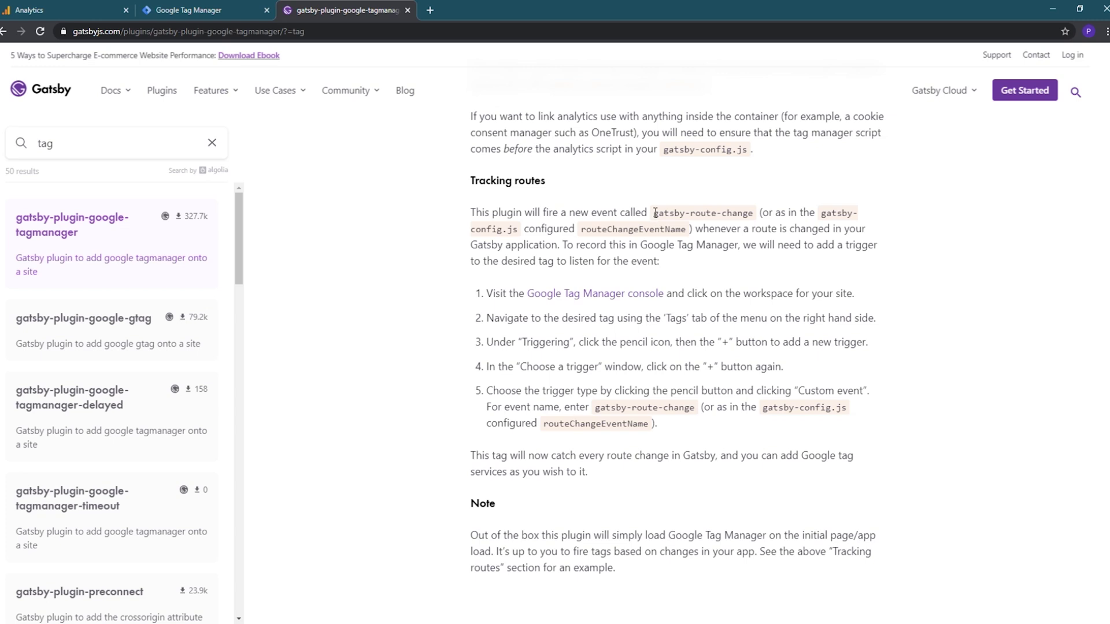
pyautogui.moveTo(654, 213); pyautogui.dragTo(753, 213)
pyautogui.rightClick(737, 215)
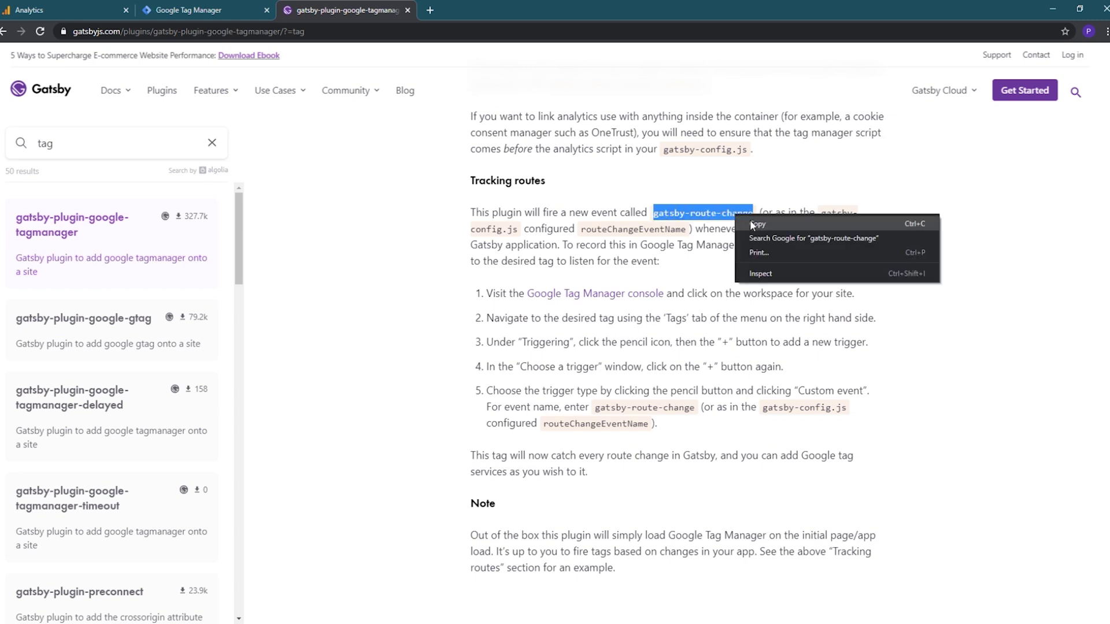
pyautogui.click(756, 224)
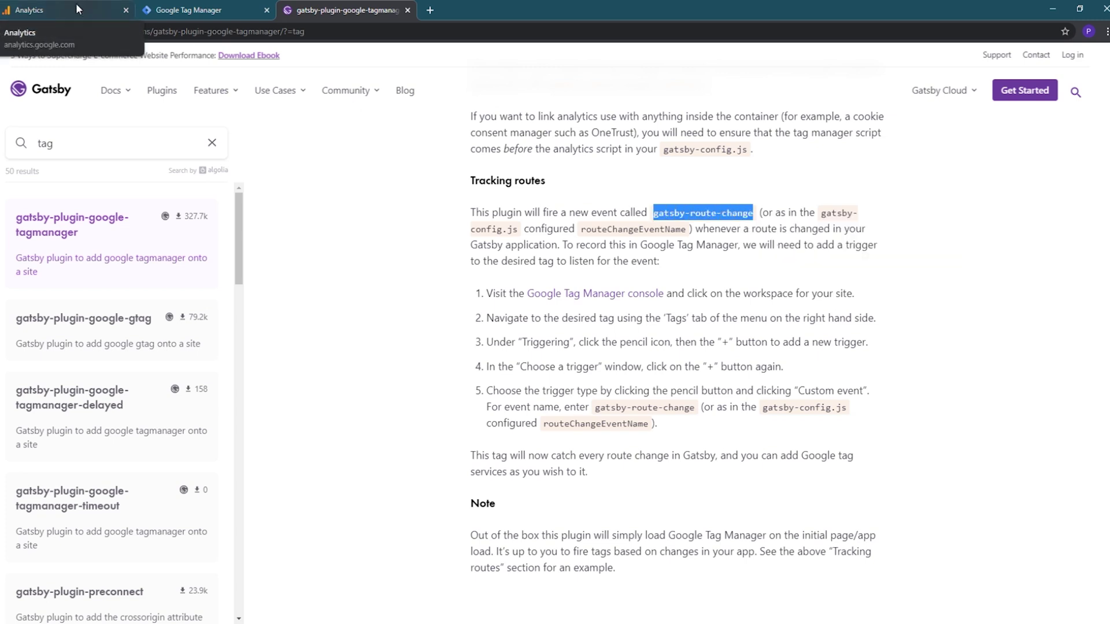
pyautogui.click(186, 10)
pyautogui.click(513, 231)
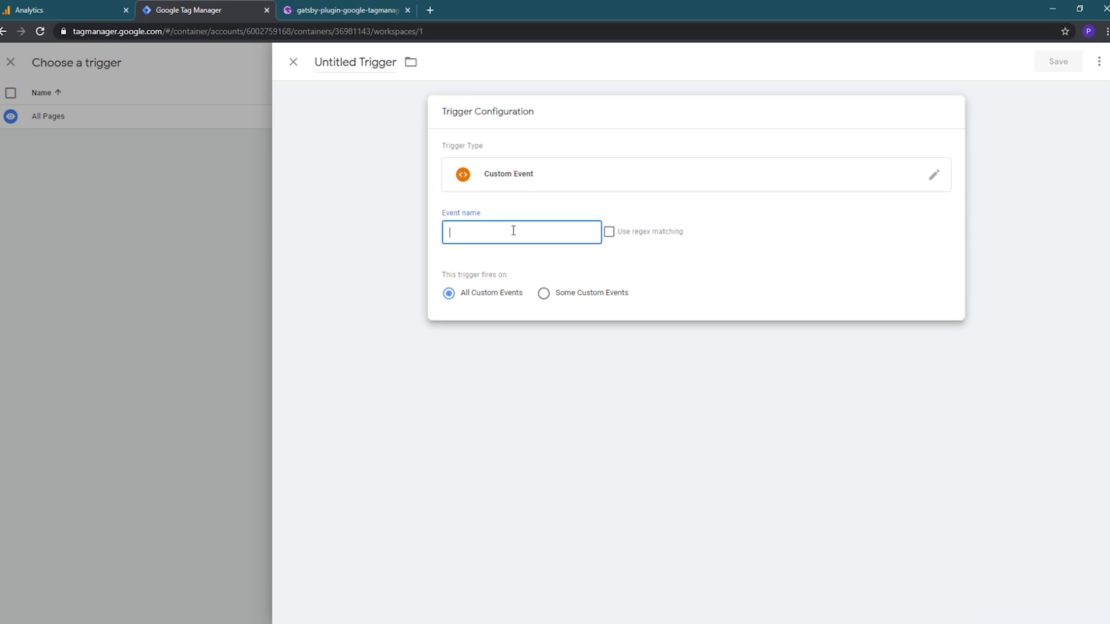
# Set the Custom Event trigger's event name to gatsby-route-change and save it with 'trigger' in its name
pyautogui.hotkey('ctrl', 'v')
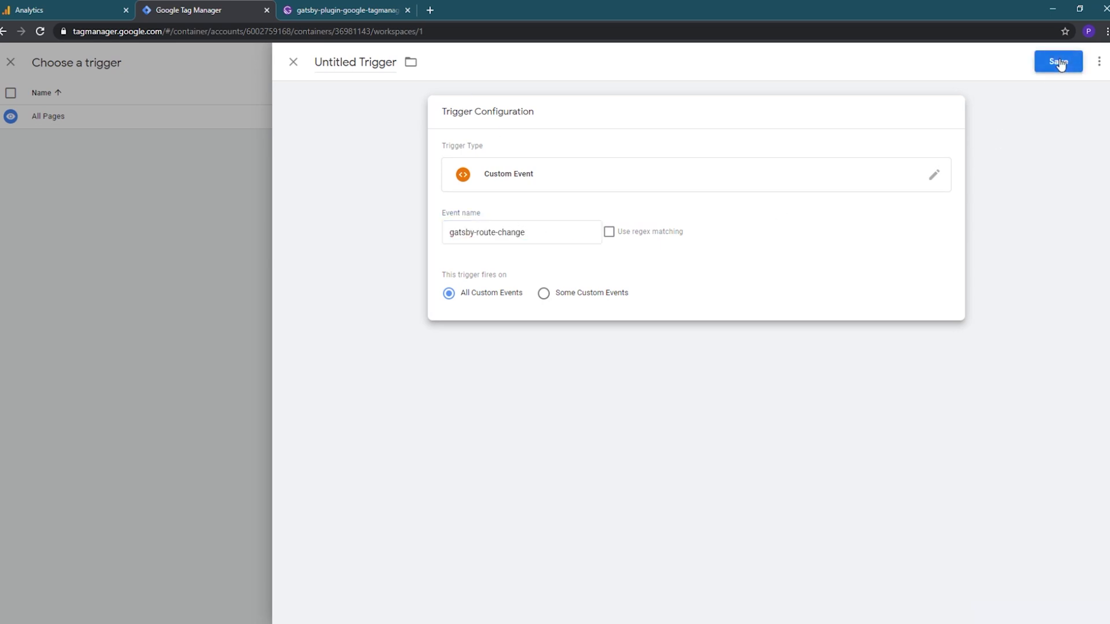
pyautogui.click(1058, 61)
pyautogui.hotkey('ctrl', 'v')
pyautogui.write('trigger')
pyautogui.click(658, 240)
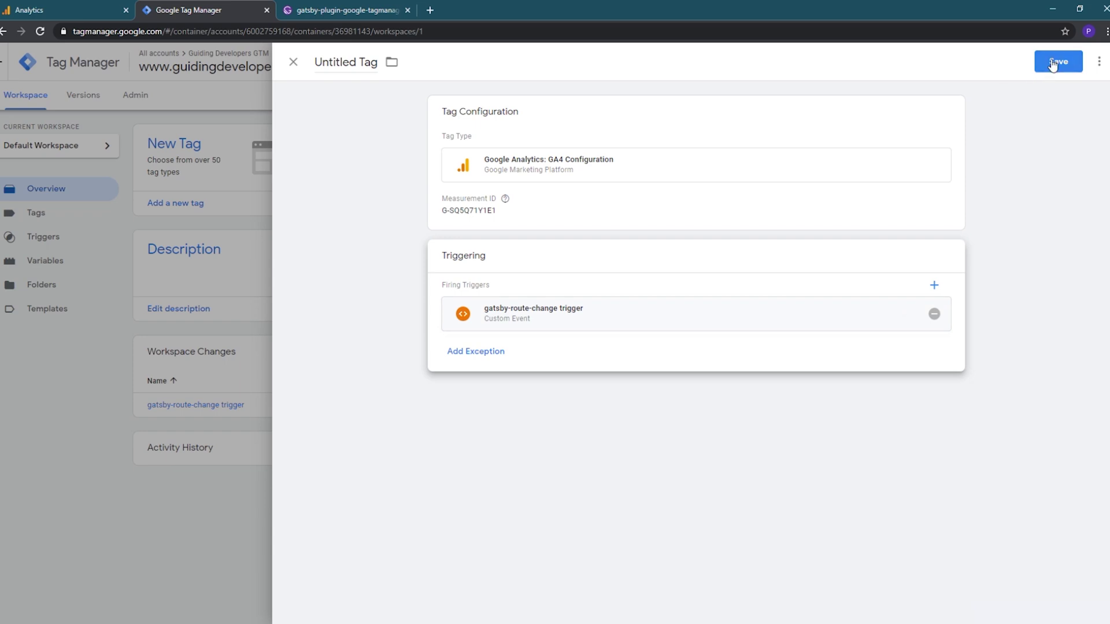
# Save the tag under the default name Google Analytics GA4 Configuration
pyautogui.click(1053, 62)
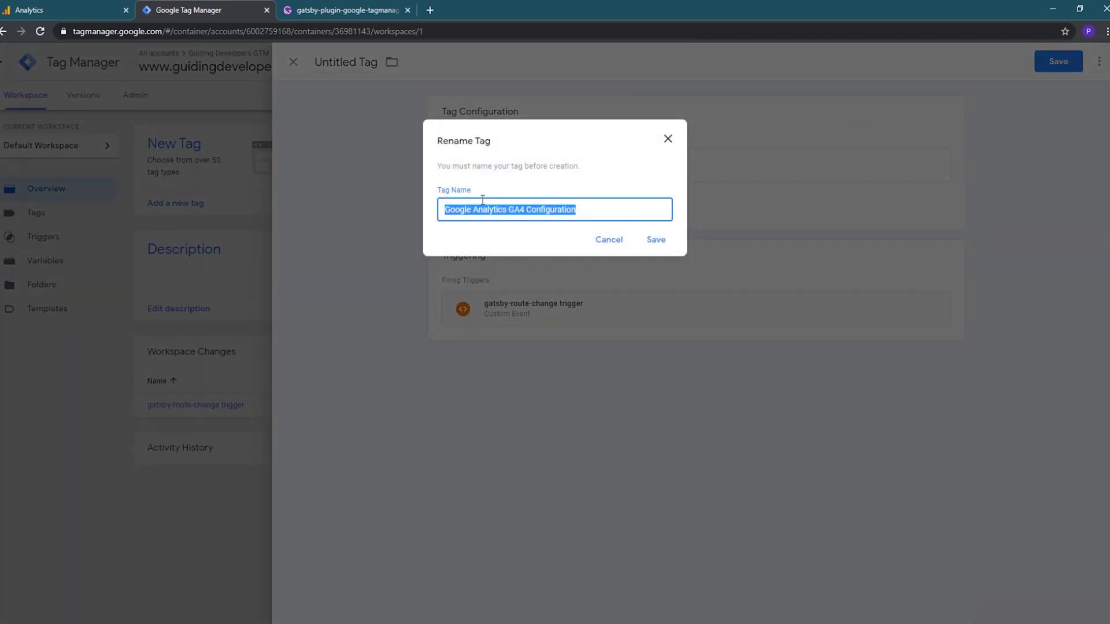
pyautogui.click(656, 240)
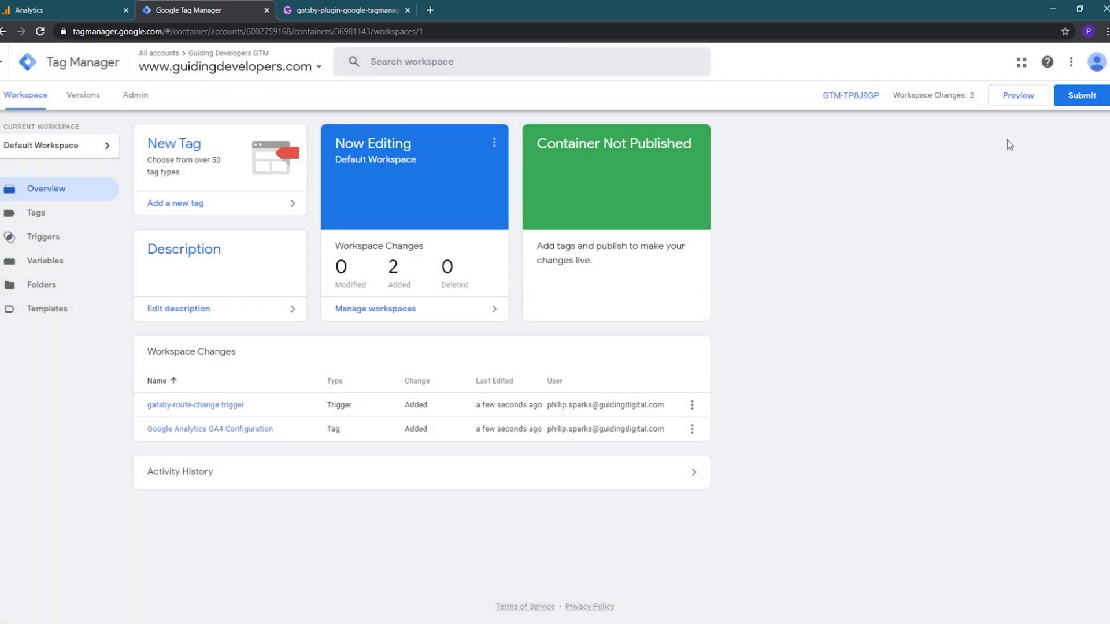
pyautogui.click(1068, 104)
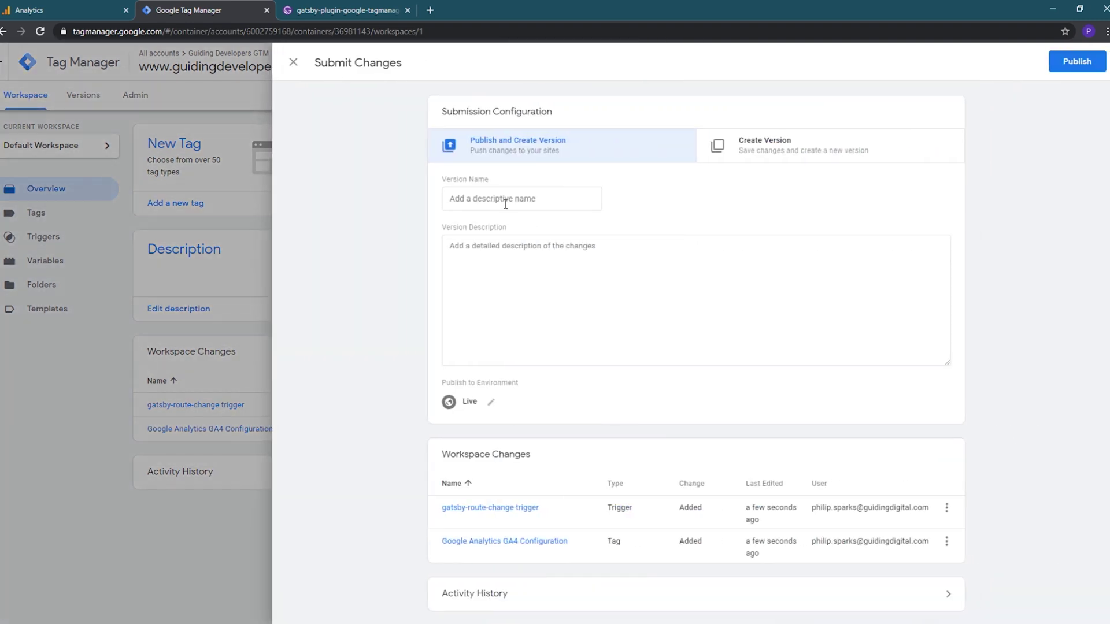
# Publish the workspace as version 'Initial GA4 setup' and return to the Gatsby project in VS Code
pyautogui.click(505, 199)
pyautogui.write('Initial V')
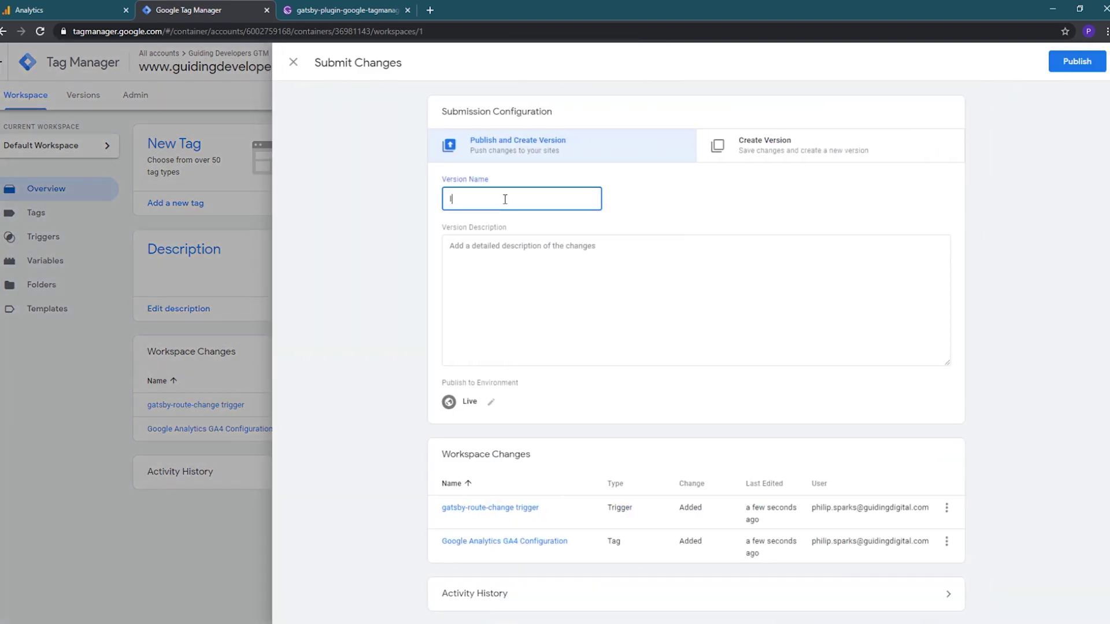
pyautogui.write('er')
pyautogui.press('BackSpace')
pyautogui.press('BackSpace')
pyautogui.press('BackSpace')
pyautogui.write('GA4 setup')
pyautogui.click(1073, 62)
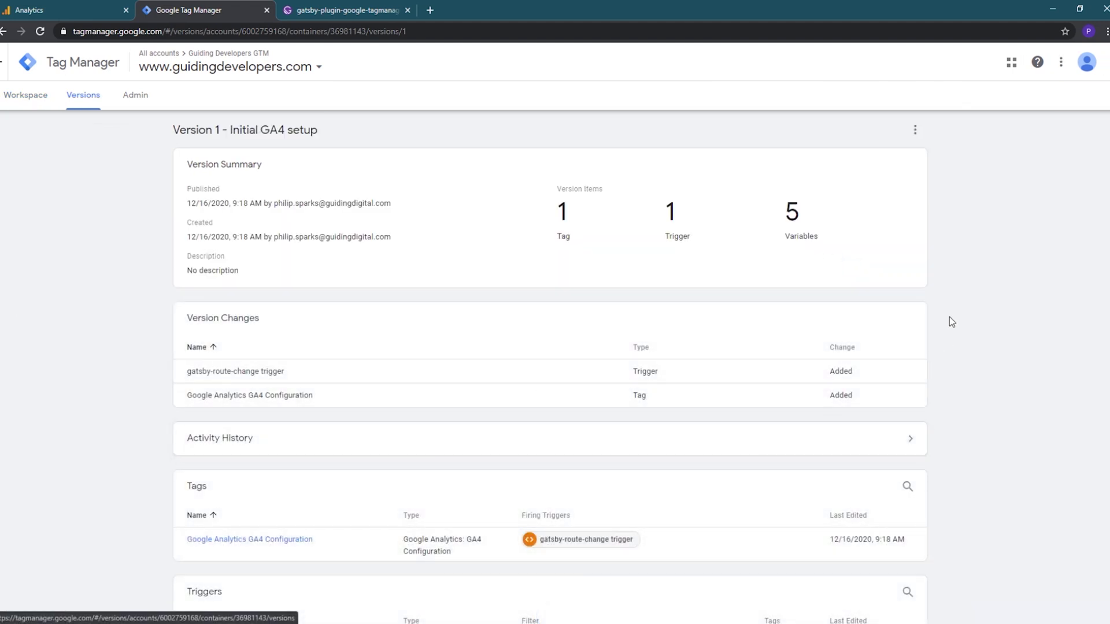
pyautogui.hotkey('alt', 'Tab')
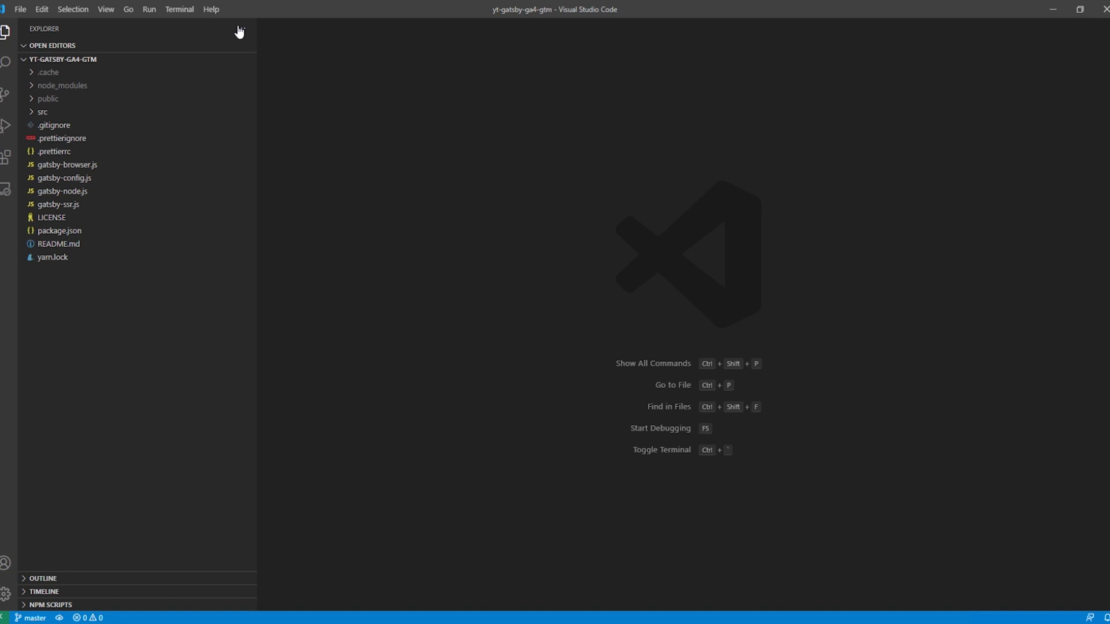
# Open a new project terminal and copy the gatsby-plugin-google-tagmanager package name from its docs page
pyautogui.click(179, 9)
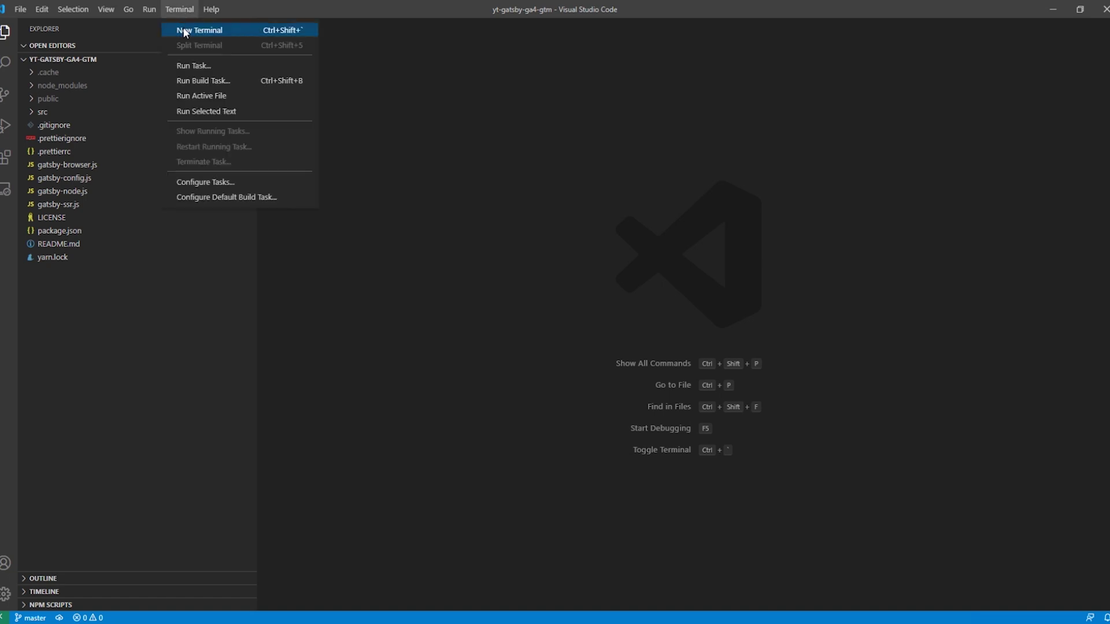
pyautogui.click(181, 30)
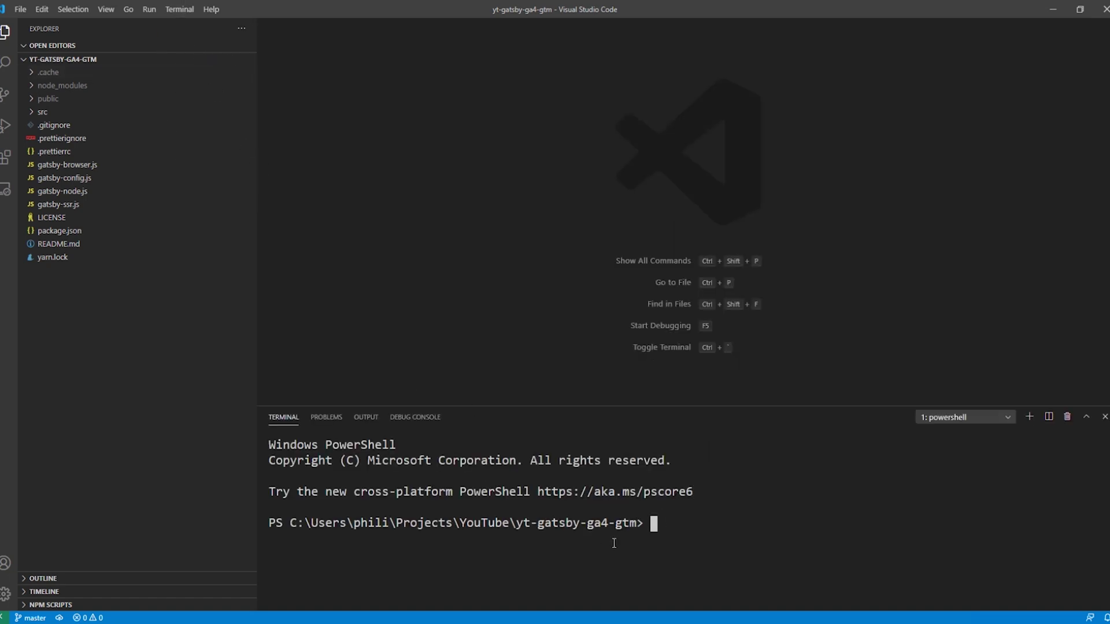
pyautogui.hotkey('alt', 'Tab')
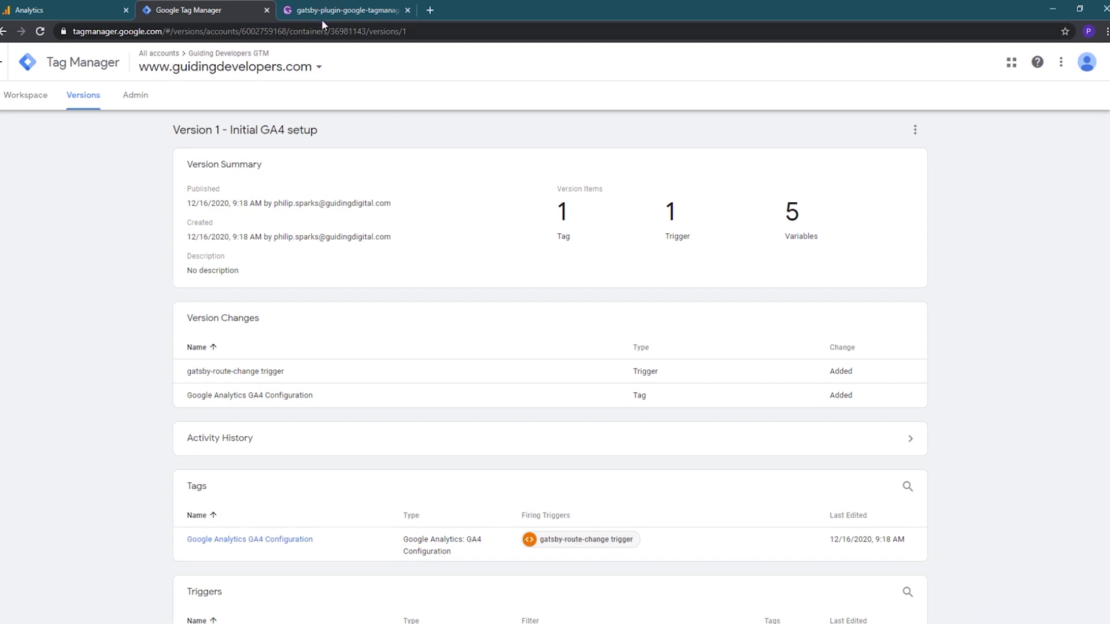
pyautogui.click(318, 13)
pyautogui.scroll(10, 571, 259)
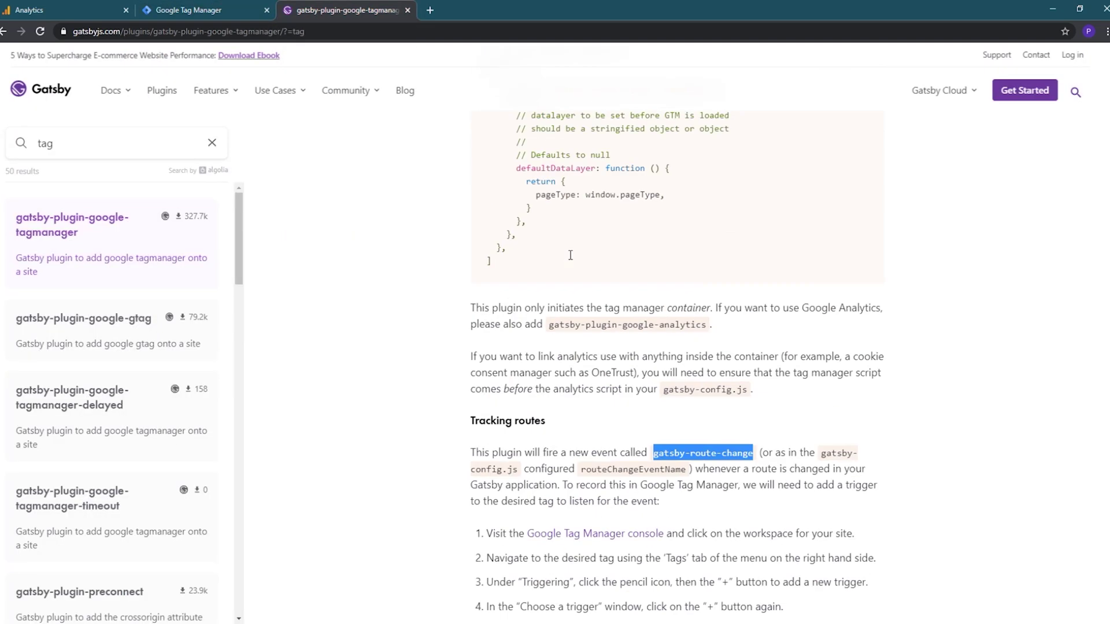
pyautogui.scroll(8, 570, 255)
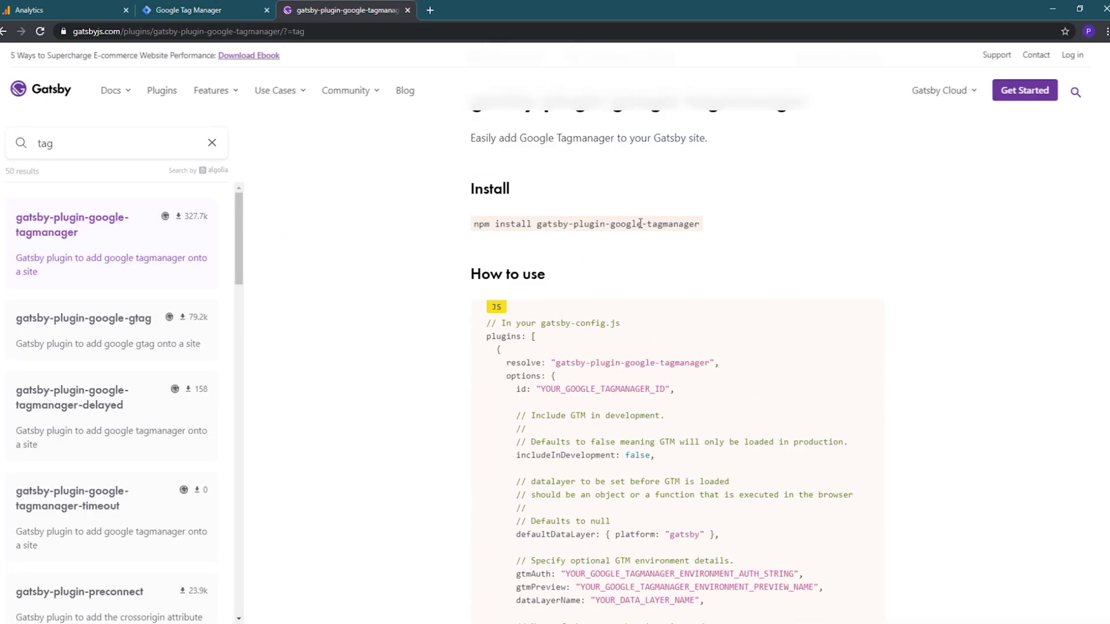
pyautogui.moveTo(474, 224); pyautogui.dragTo(664, 226)
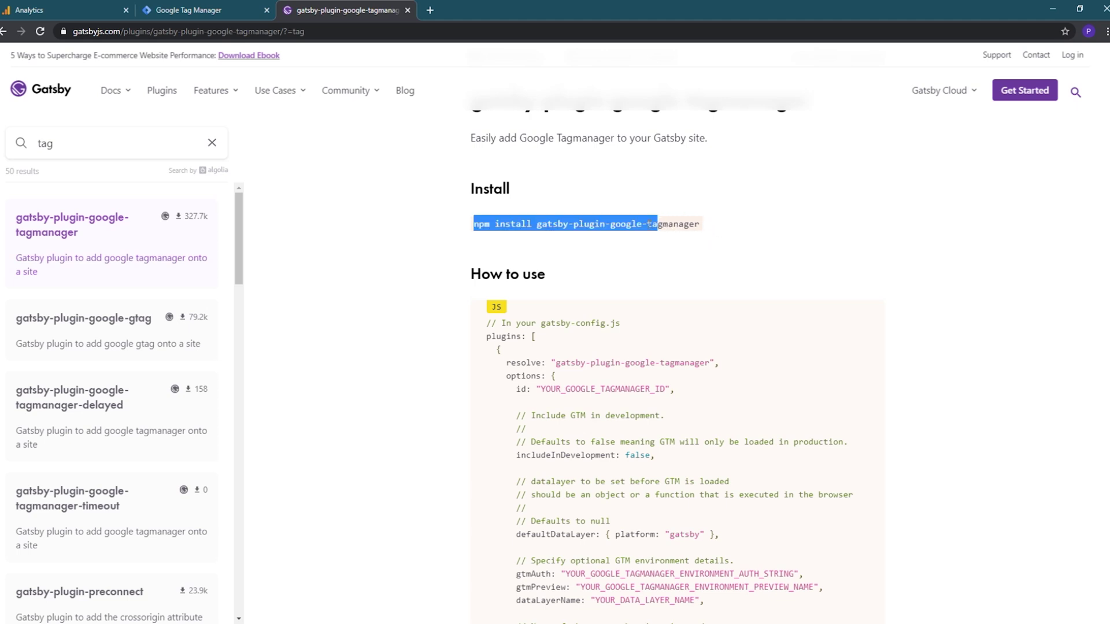
pyautogui.click(554, 225)
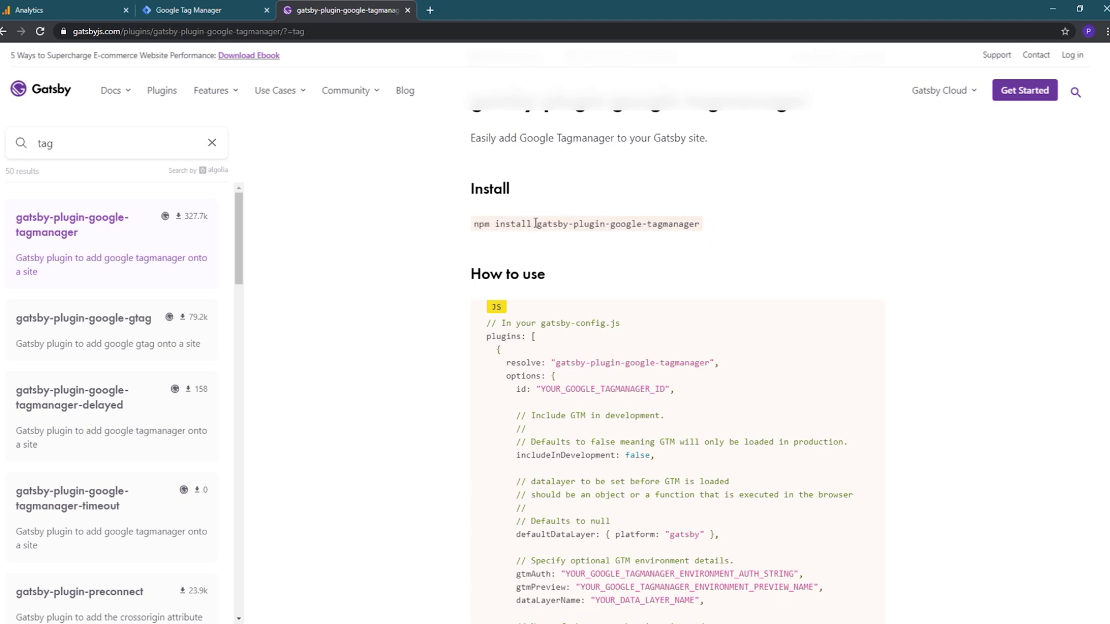
pyautogui.moveTo(536, 223); pyautogui.dragTo(701, 223)
pyautogui.rightClick(692, 226)
pyautogui.click(700, 231)
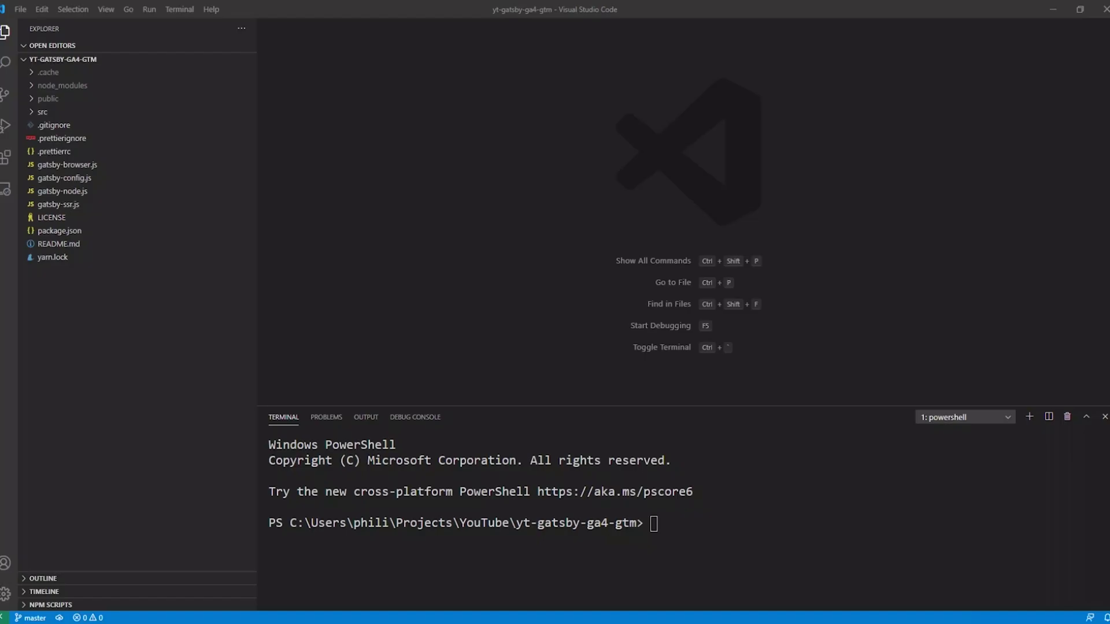
# Run 'yarn add gatsby-plugin-google-tagmanager' in the project terminal
pyautogui.click(609, 526)
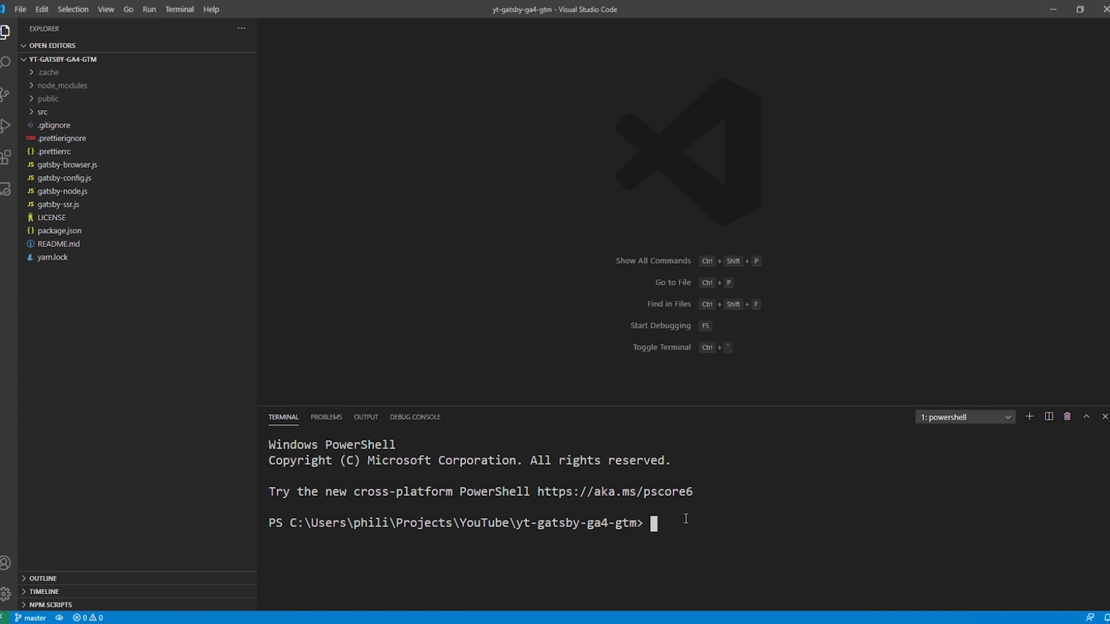
pyautogui.write('yarn add')
pyautogui.hotkey('ctrl', 'v')
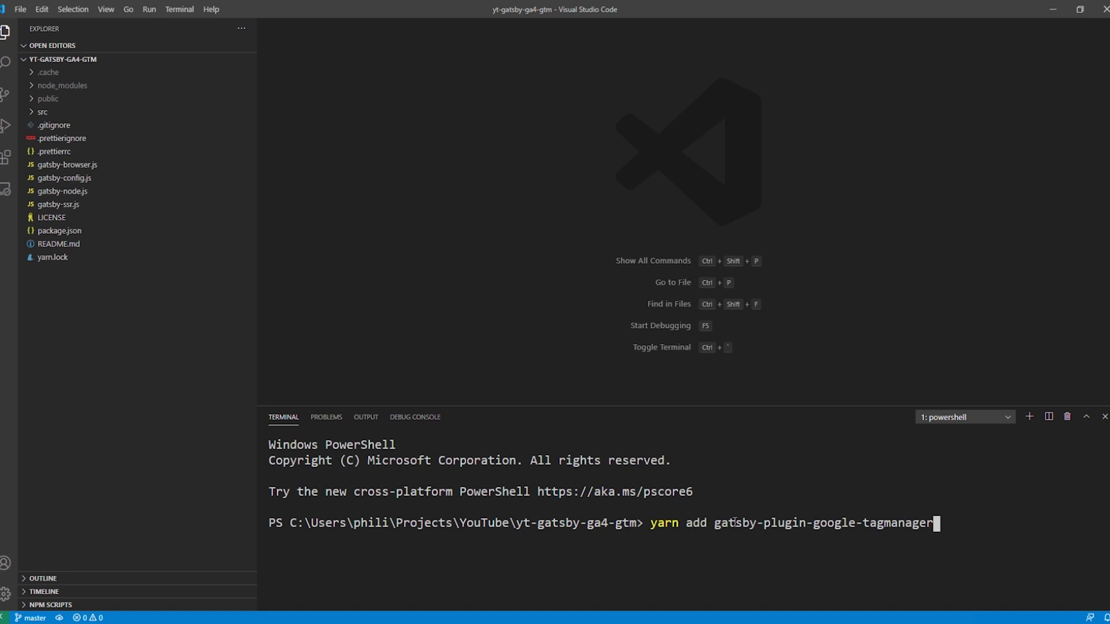
pyautogui.press('Return')
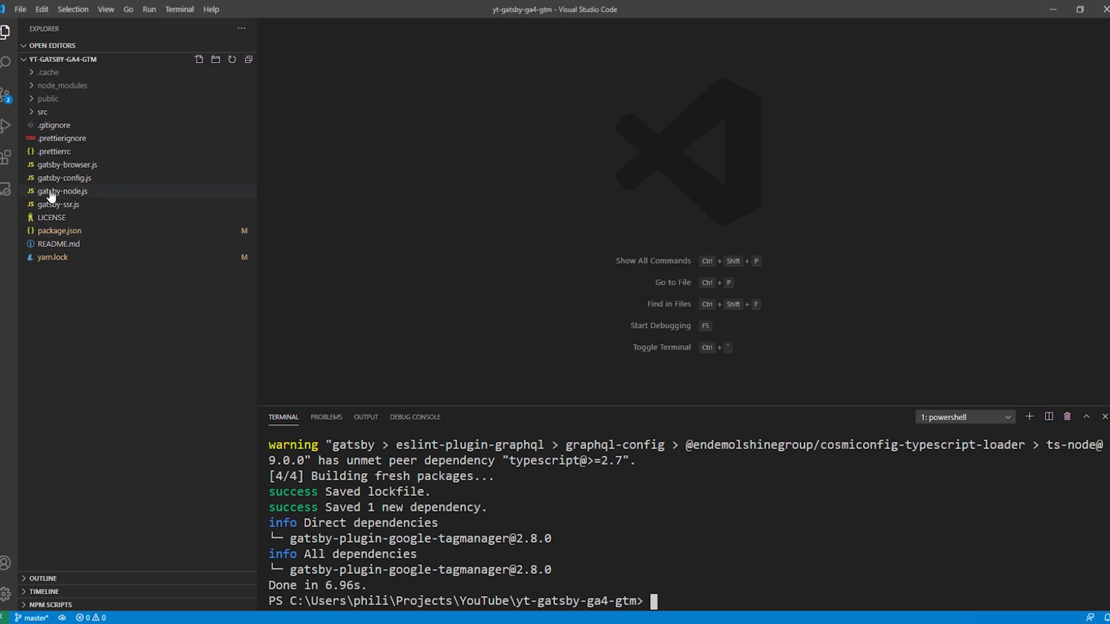
# Open gatsby-config.js and copy the plugin's example configuration block from its docs page
pyautogui.click(82, 180)
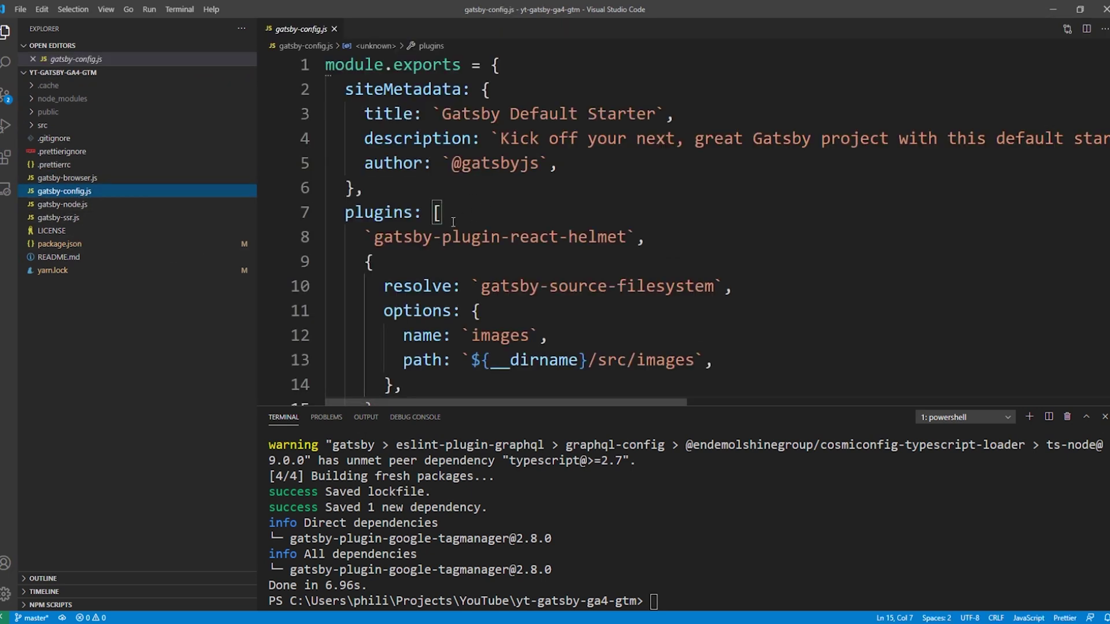
pyautogui.hotkey('alt', 'Tab')
pyautogui.scroll(-2, 487, 218)
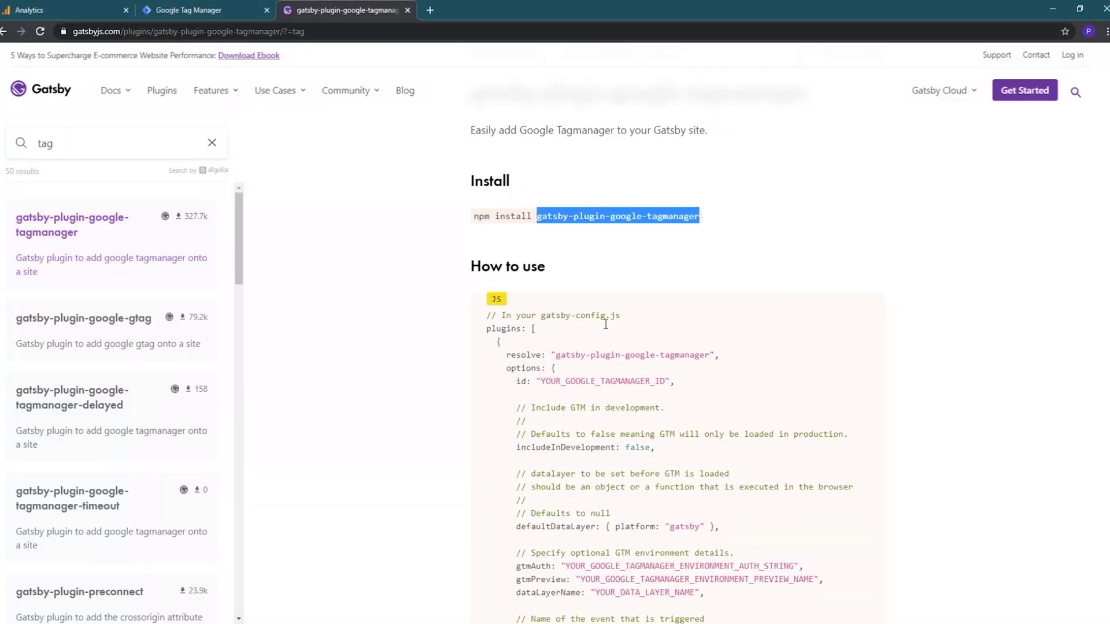
pyautogui.moveTo(494, 229); pyautogui.dragTo(529, 595)
pyautogui.rightClick(514, 394)
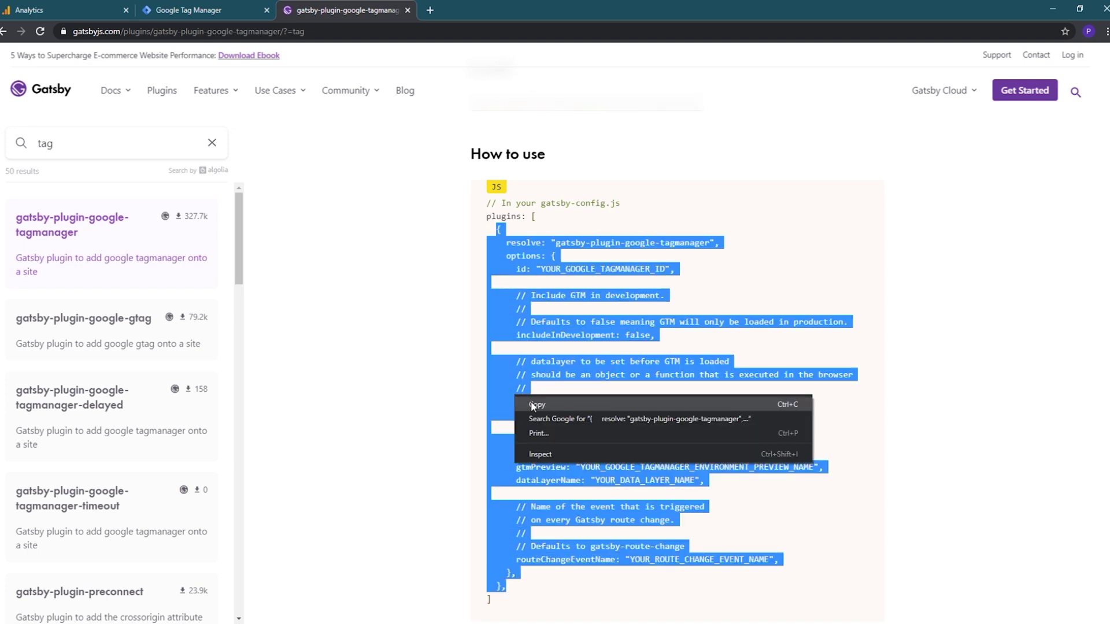
pyautogui.click(530, 401)
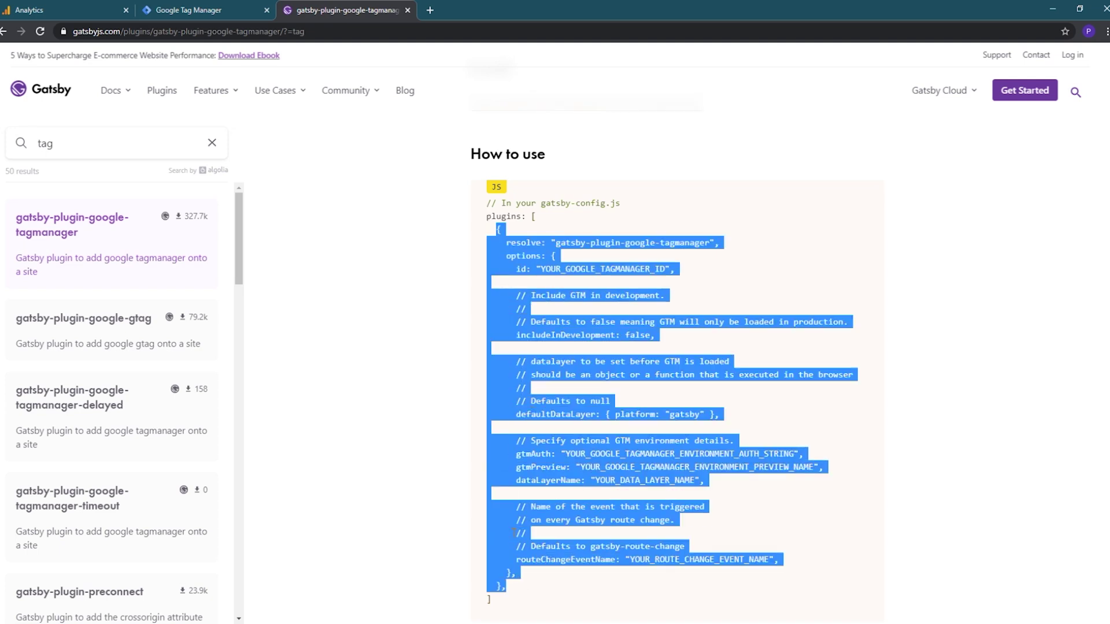
# Paste the tagmanager configuration block on a new line above react-helmet in the plugins list
pyautogui.hotkey('alt', 'Tab')
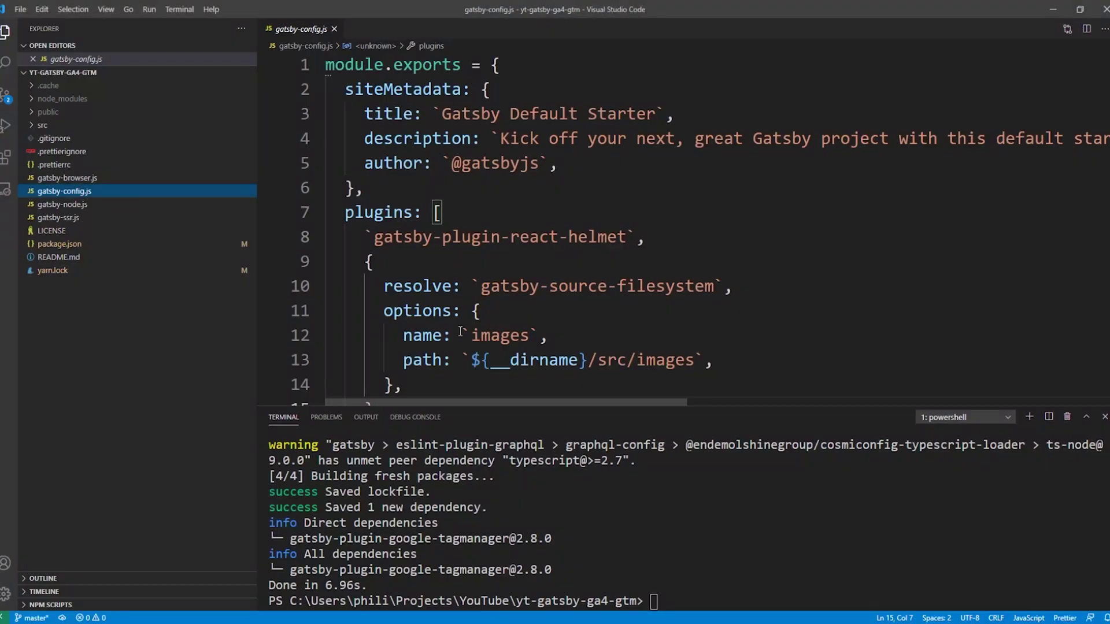
pyautogui.click(655, 232)
pyautogui.press('Home')
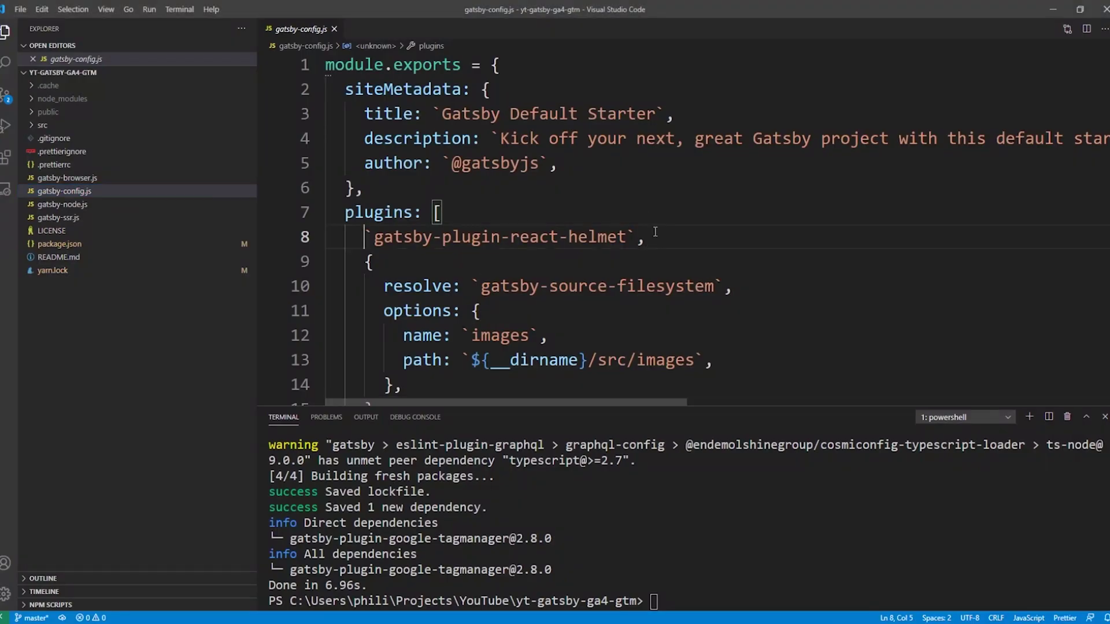
pyautogui.press('Return')
pyautogui.press('Up')
pyautogui.hotkey('ctrl', 'v')
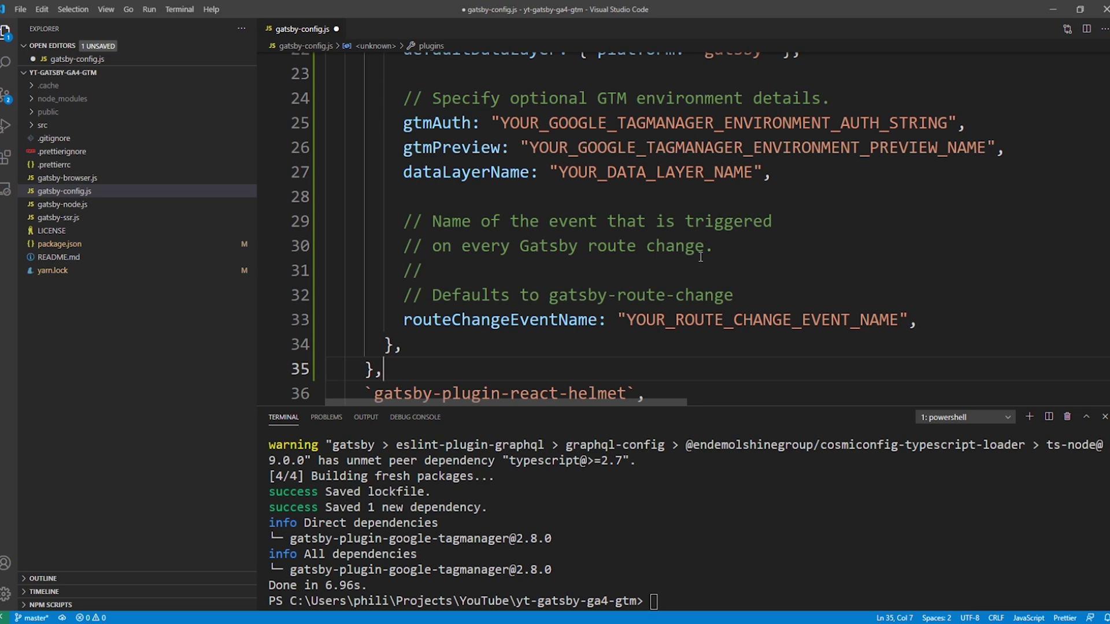
pyautogui.scroll(6, 700, 256)
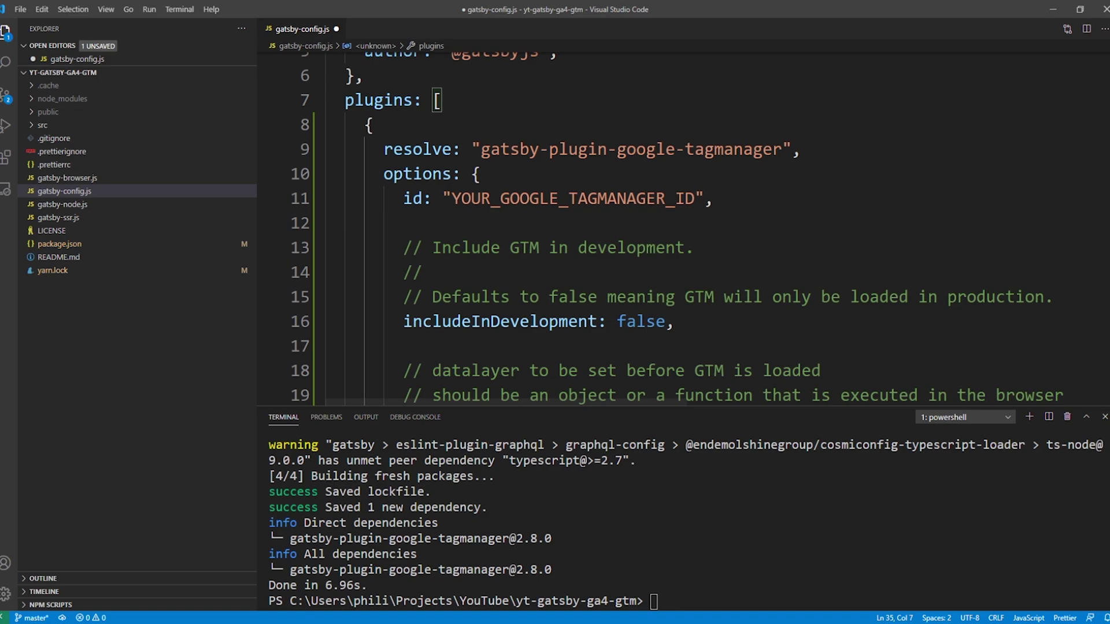
pyautogui.hotkey('alt', 'Tab')
pyautogui.click(199, 10)
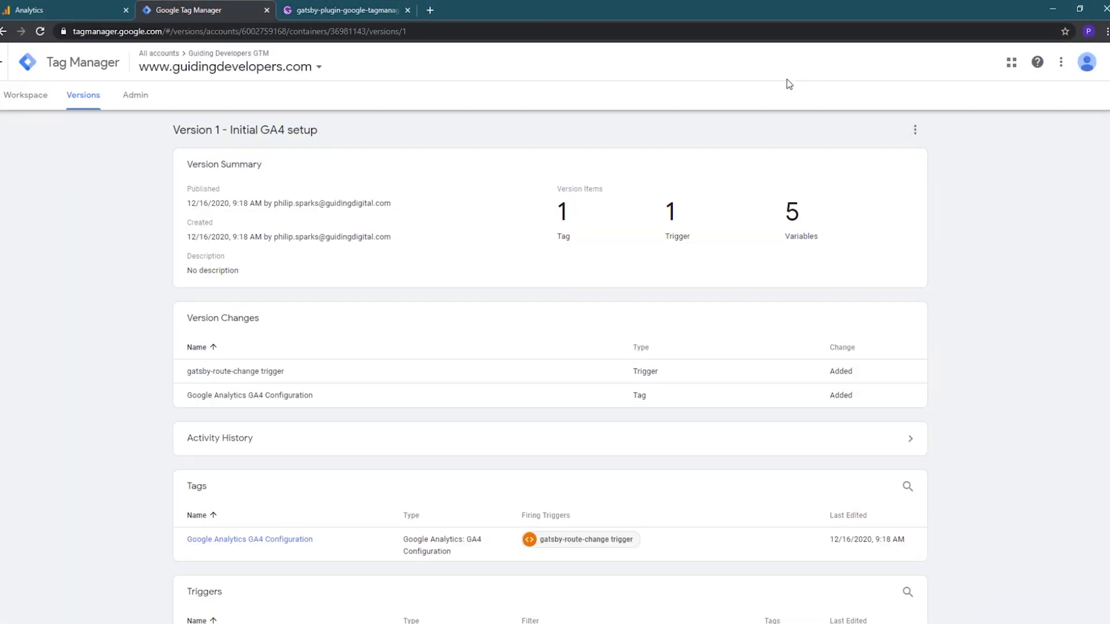
# Replace YOUR_GOOGLE_TAGMANAGER_ID in gatsby-config.js with the container ID from Tag Manager's install snippet
pyautogui.click(27, 99)
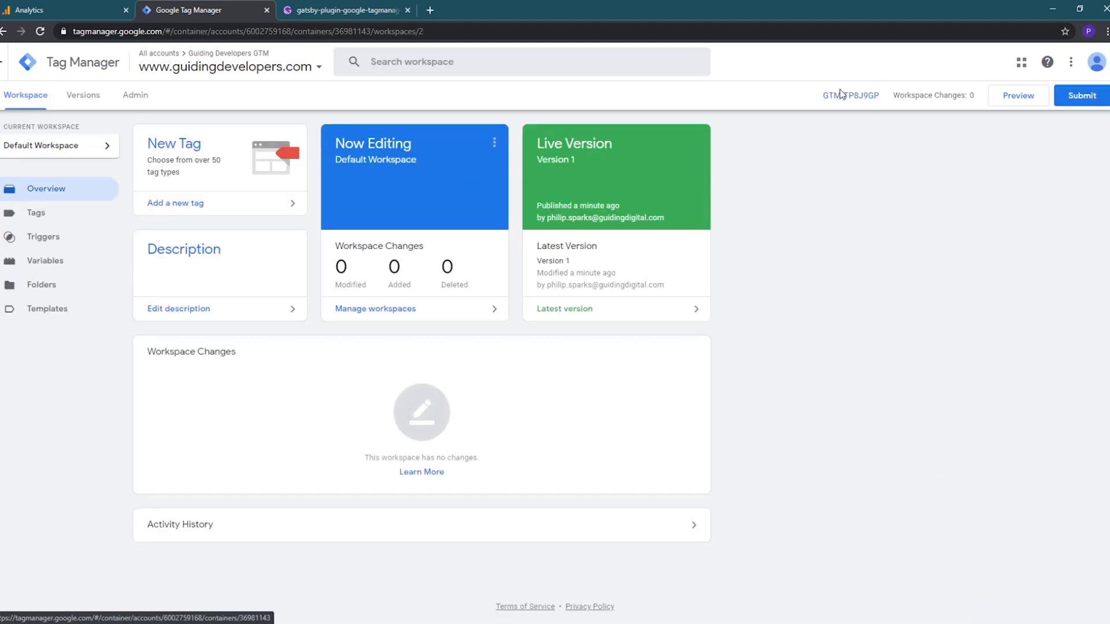
pyautogui.click(847, 96)
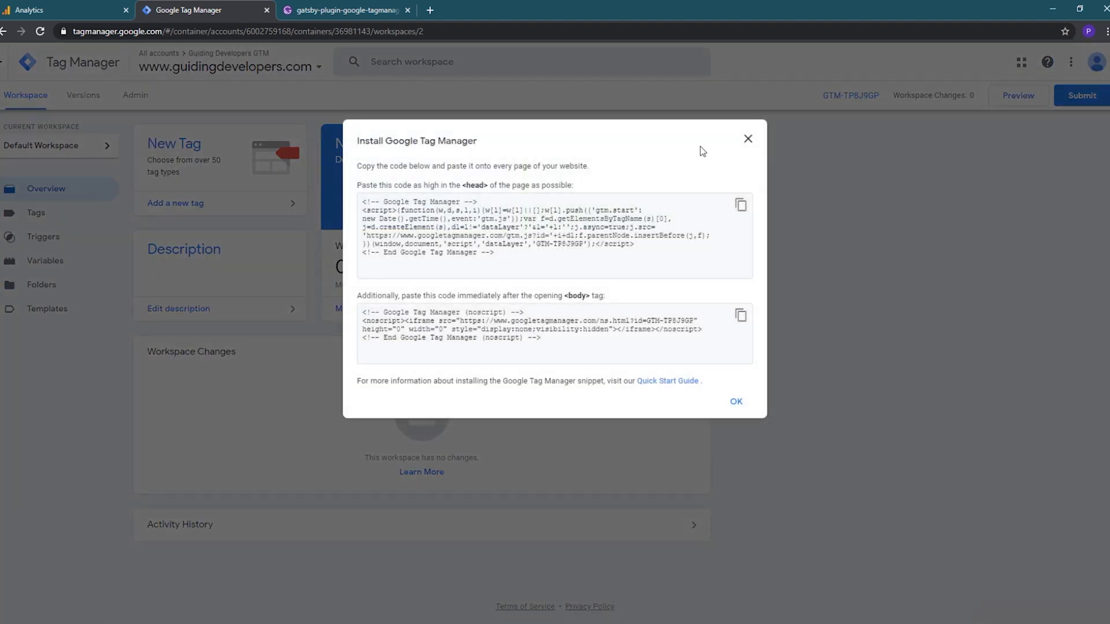
pyautogui.moveTo(584, 244); pyautogui.dragTo(537, 242)
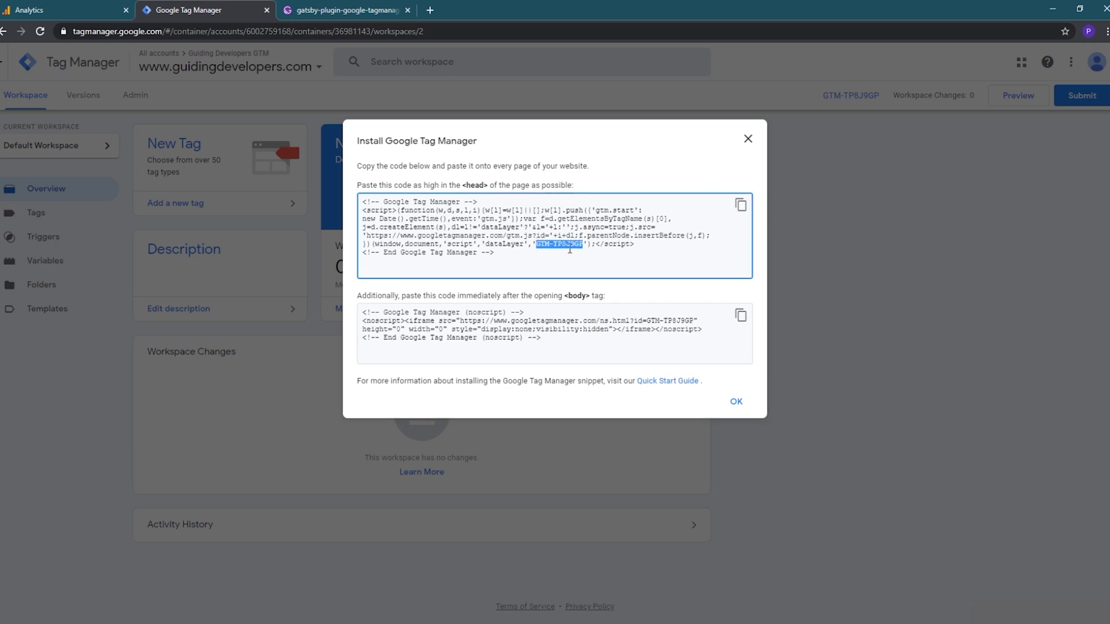
pyautogui.click(748, 139)
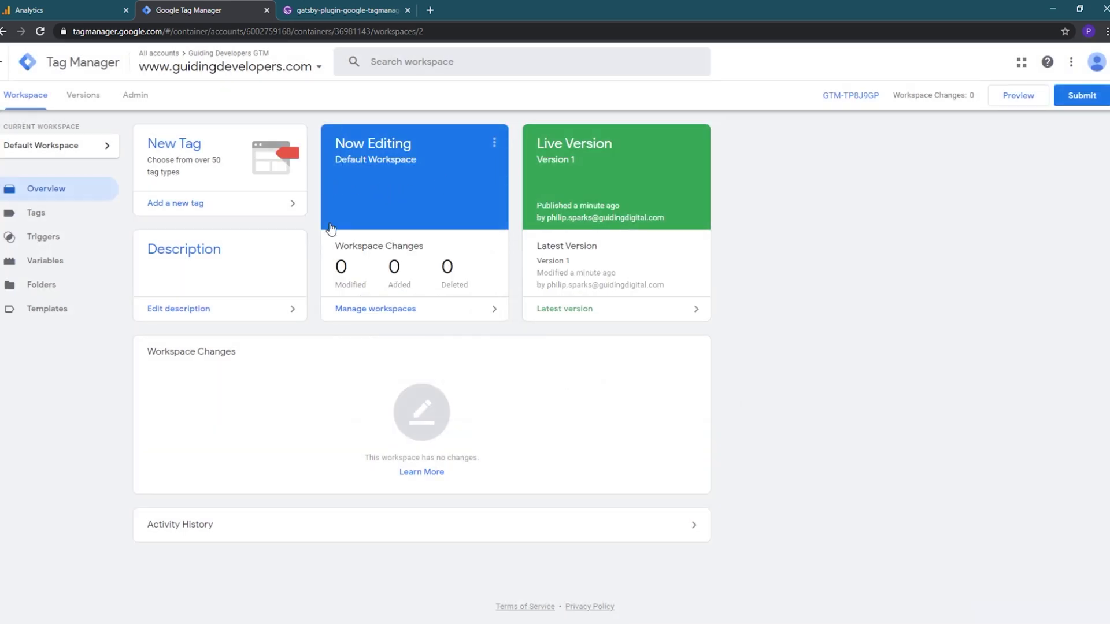
pyautogui.hotkey('alt', 'Tab')
pyautogui.moveTo(694, 191); pyautogui.dragTo(451, 199)
pyautogui.hotkey('ctrl', 'v')
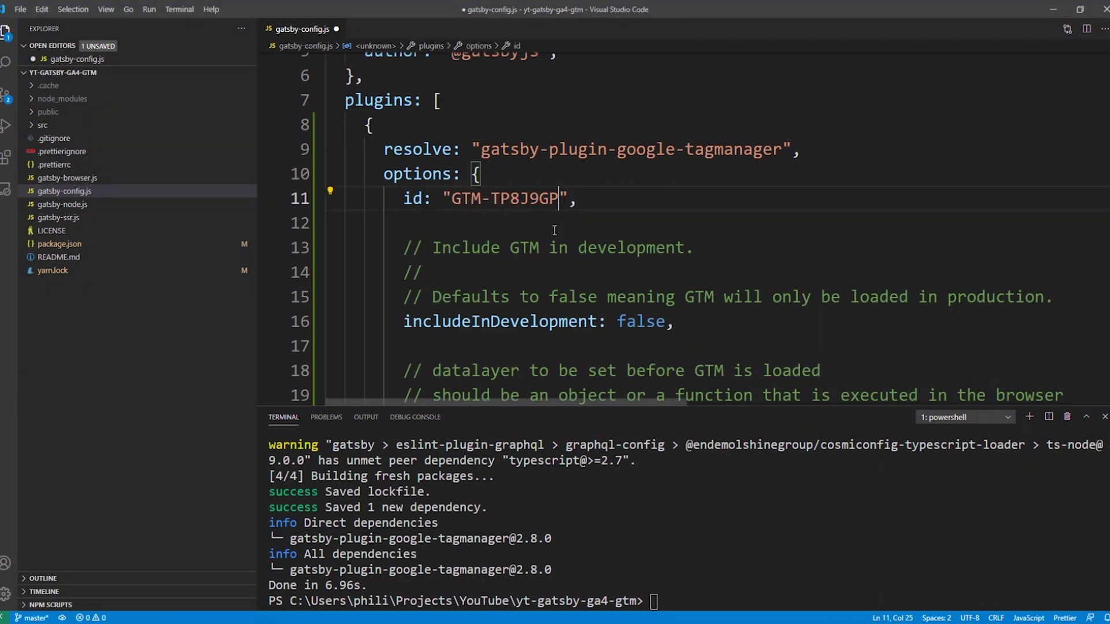
# Delete the dataLayer, environment and route-change event options from the tagmanager plugin block
pyautogui.scroll(-1, 599, 242)
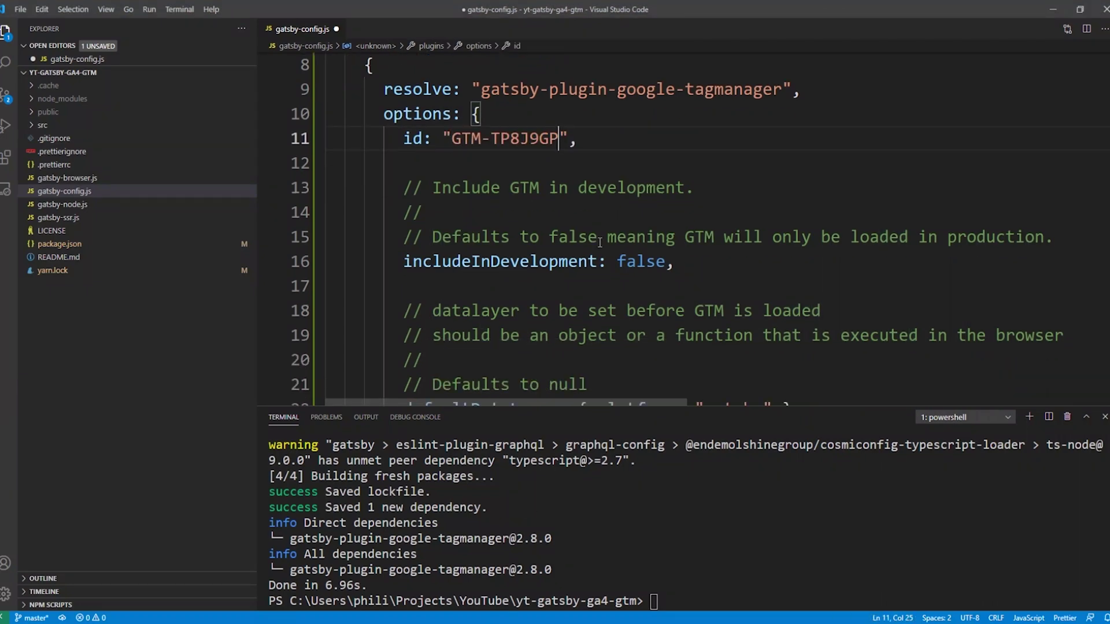
pyautogui.scroll(-1, 599, 242)
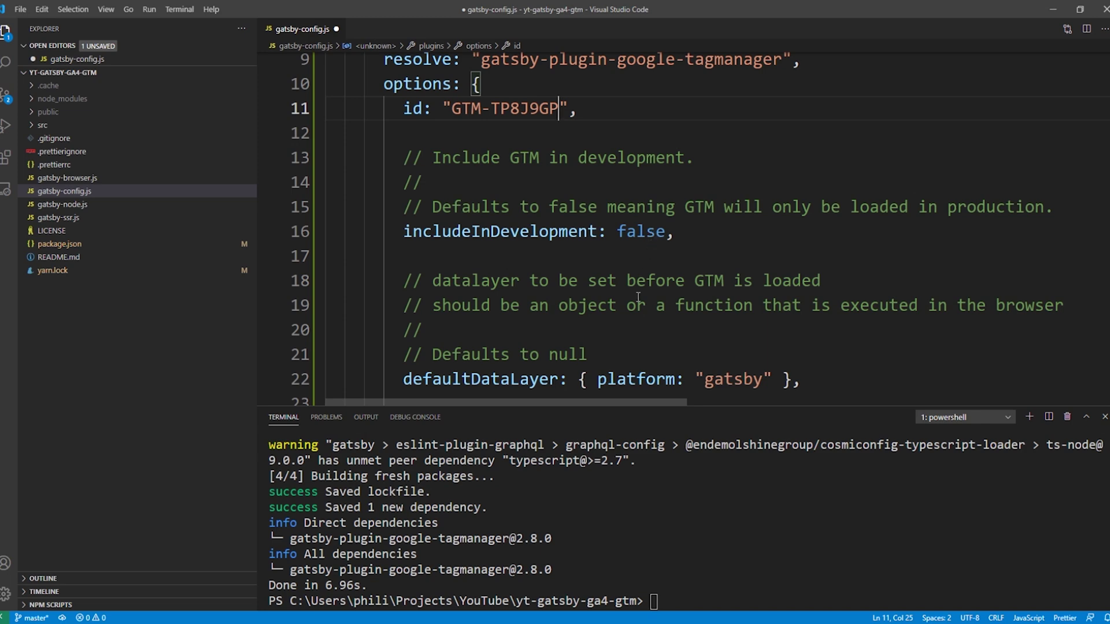
pyautogui.scroll(-3, 638, 297)
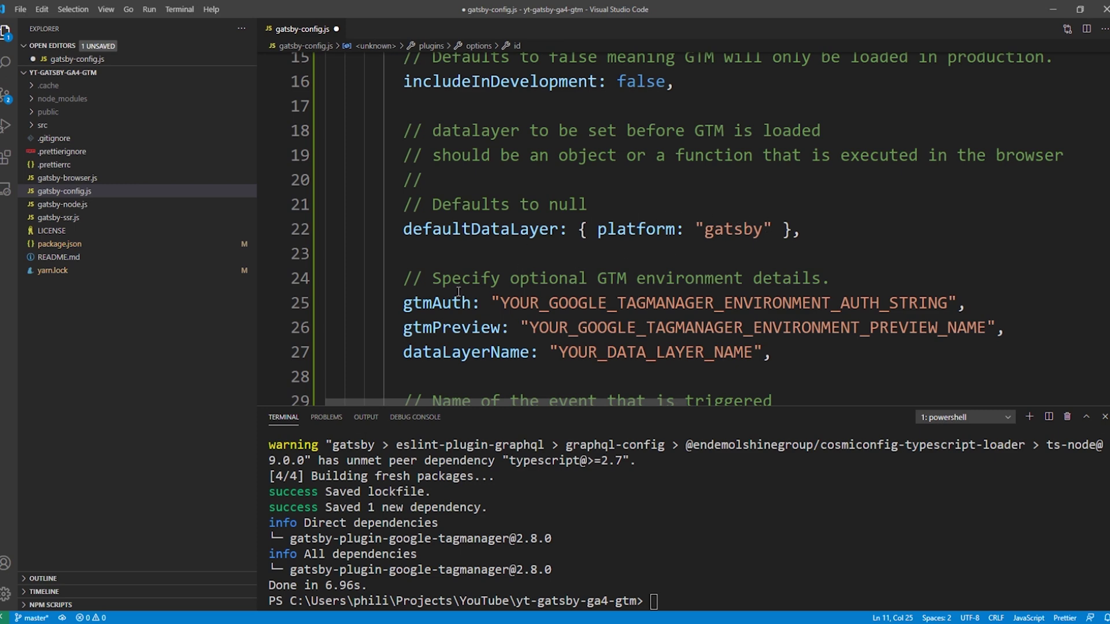
pyautogui.click(791, 359)
pyautogui.moveTo(811, 357); pyautogui.dragTo(307, 112)
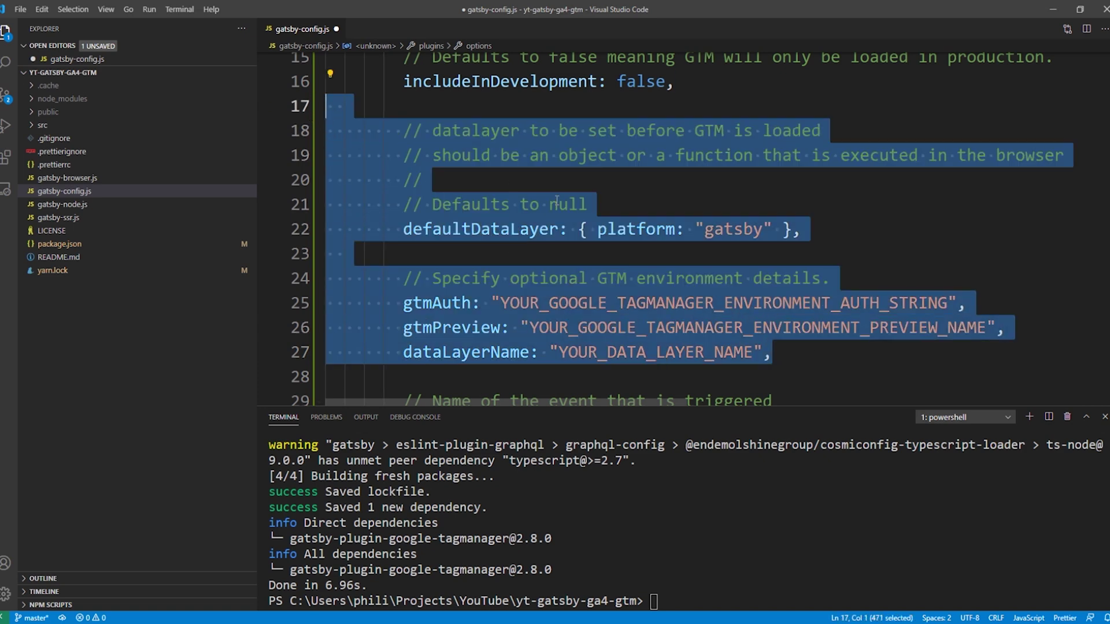
pyautogui.press('BackSpace')
pyautogui.press('BackSpace')
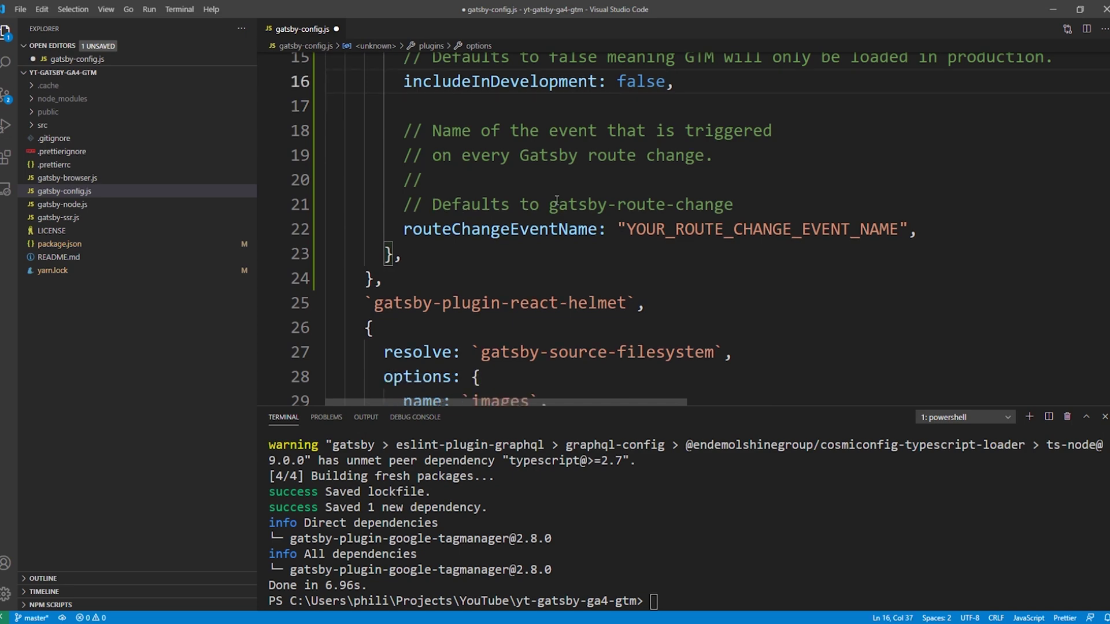
pyautogui.doubleClick(675, 230)
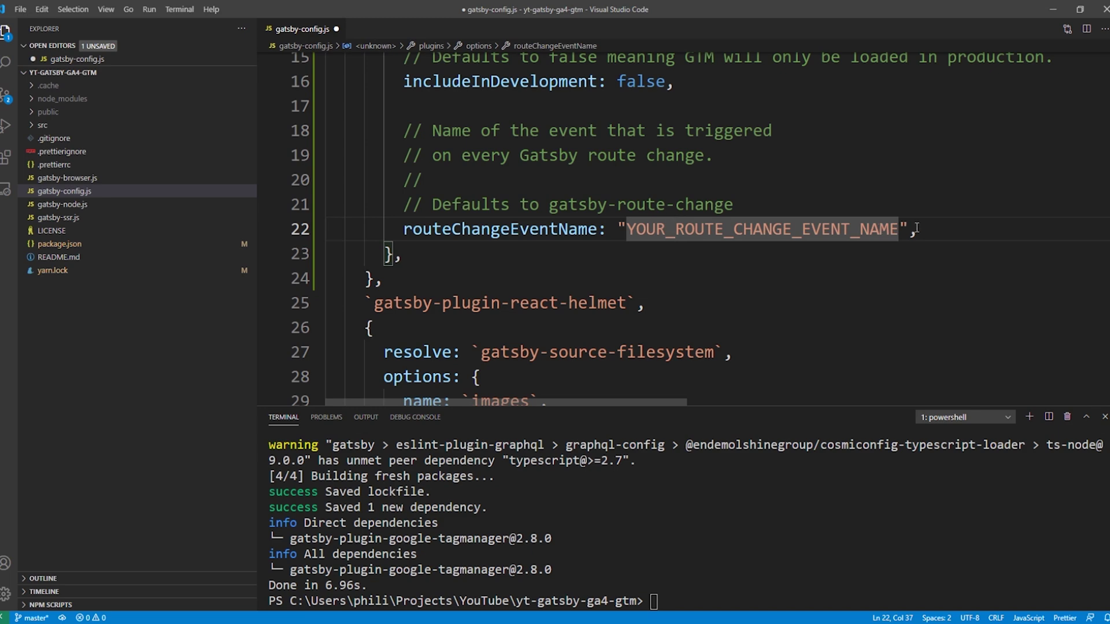
pyautogui.moveTo(916, 229); pyautogui.dragTo(318, 106)
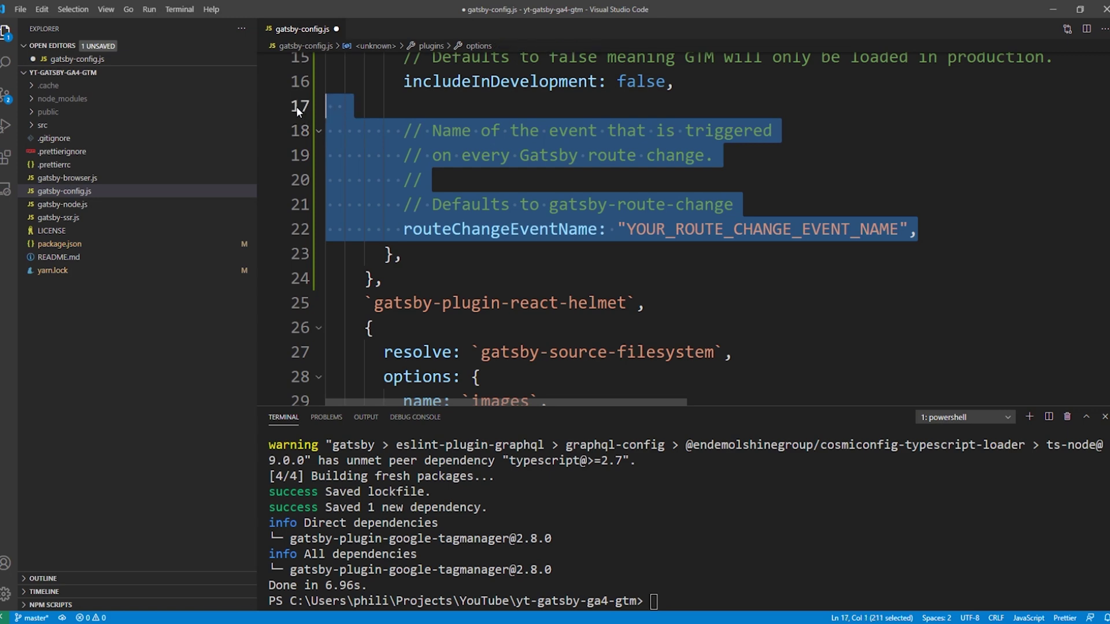
pyautogui.press('BackSpace')
pyautogui.press('BackSpace')
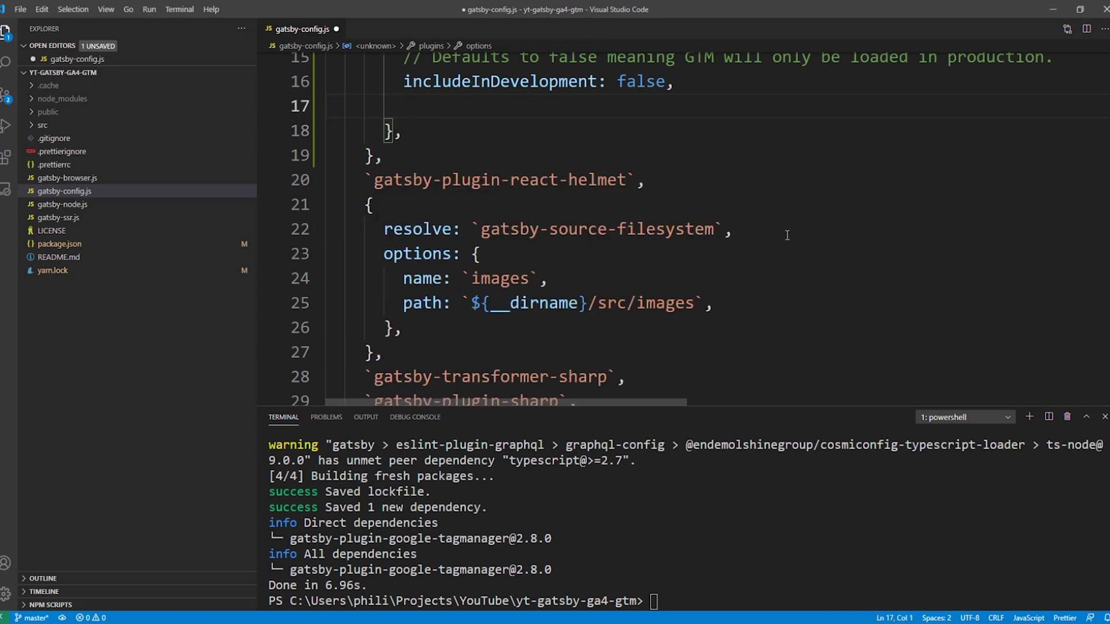
# Remove the comments about including GTM in development and save gatsby-config.js
pyautogui.scroll(3, 788, 241)
pyautogui.click(1053, 237)
pyautogui.moveTo(1054, 236); pyautogui.dragTo(299, 162)
pyautogui.press('BackSpace')
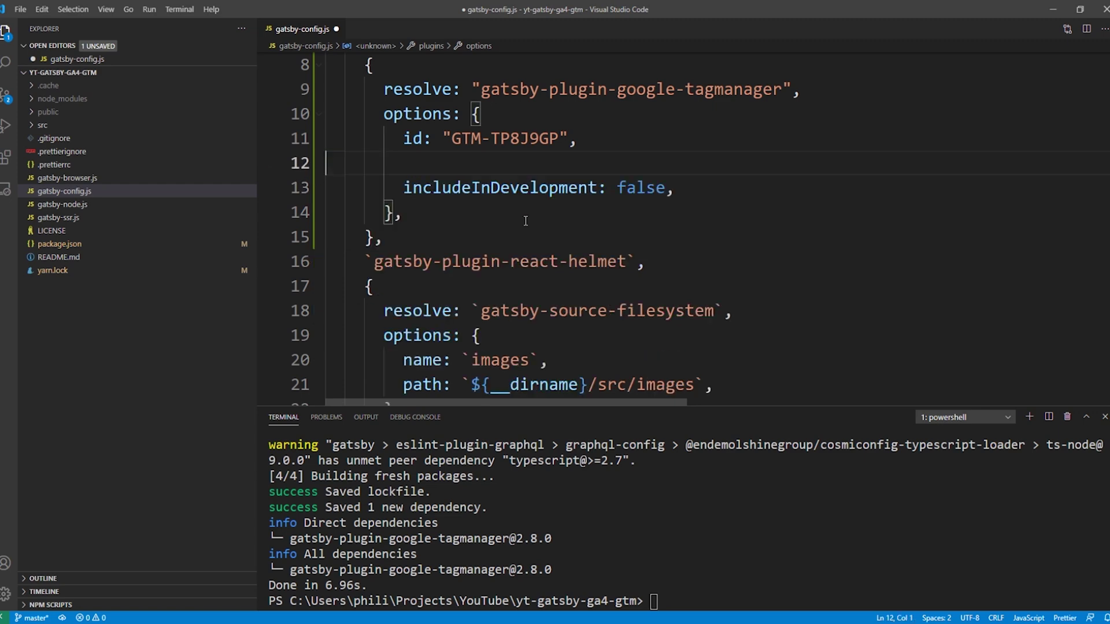
pyautogui.press('BackSpace')
pyautogui.scroll(1, 636, 237)
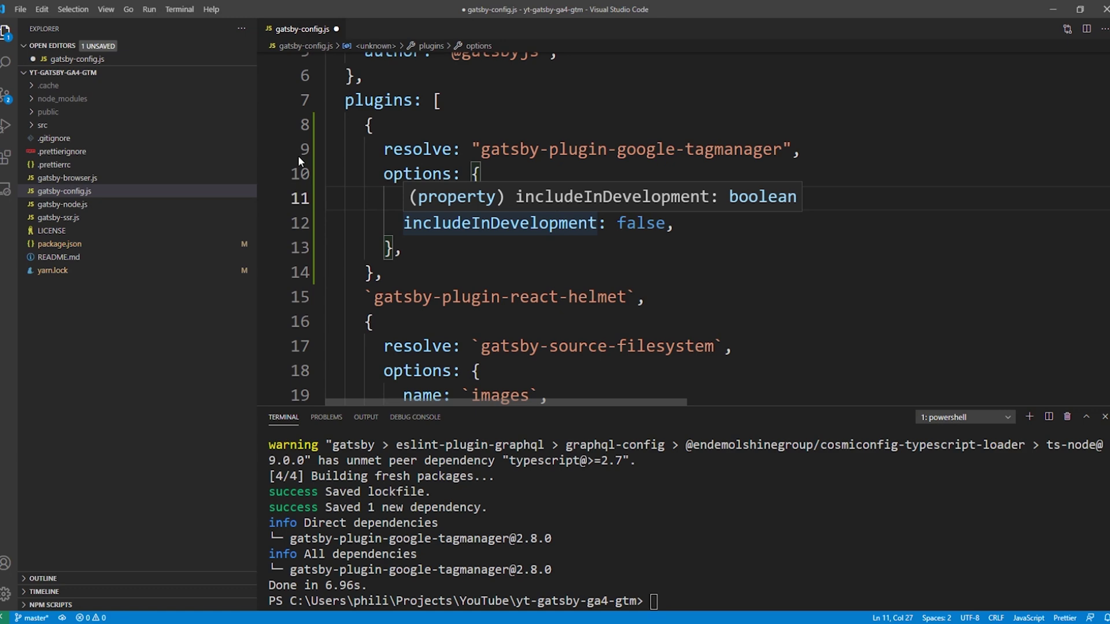
pyautogui.hotkey('ctrl', 's')
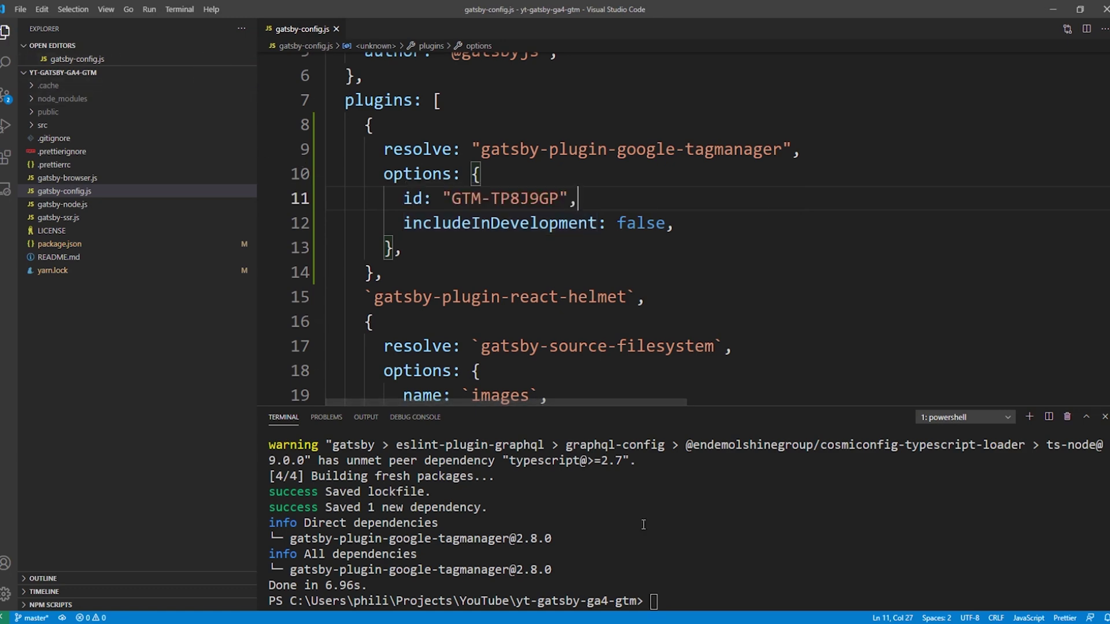
pyautogui.click(680, 593)
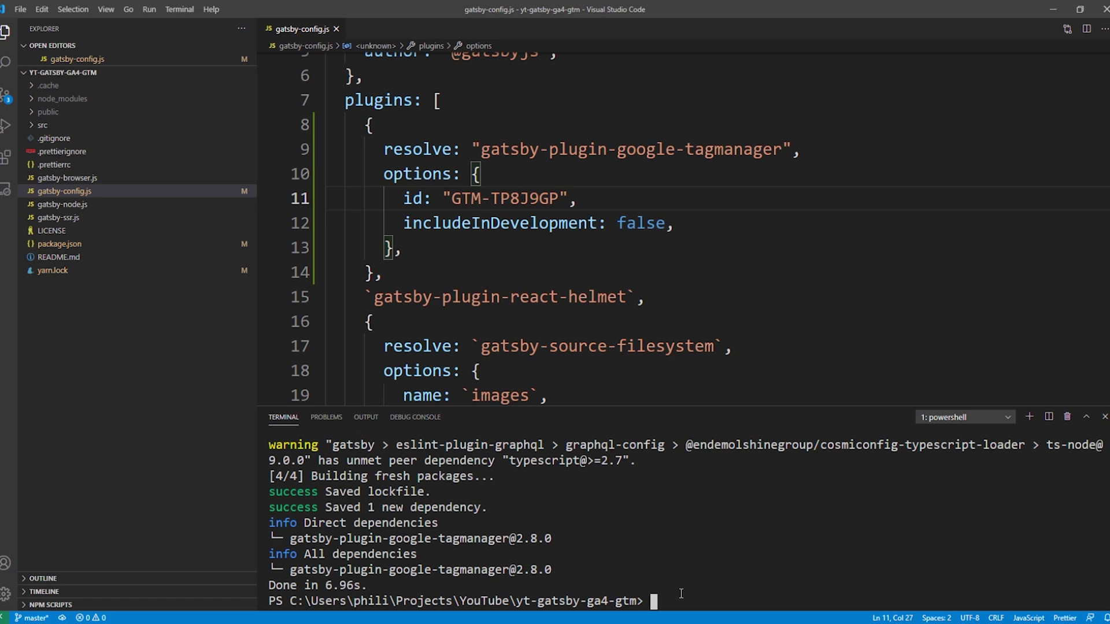
# Run gatsby build and then gatsby serve in the terminal
pyautogui.write('gatsby build')
pyautogui.press('Return')
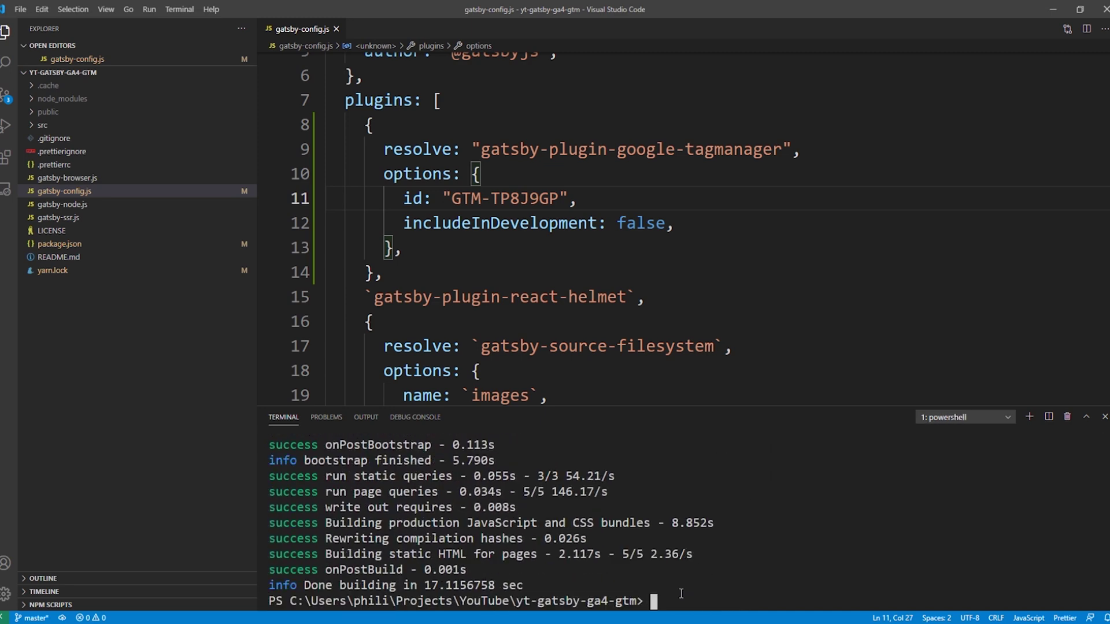
pyautogui.write('gatsby serve')
pyautogui.press('Return')
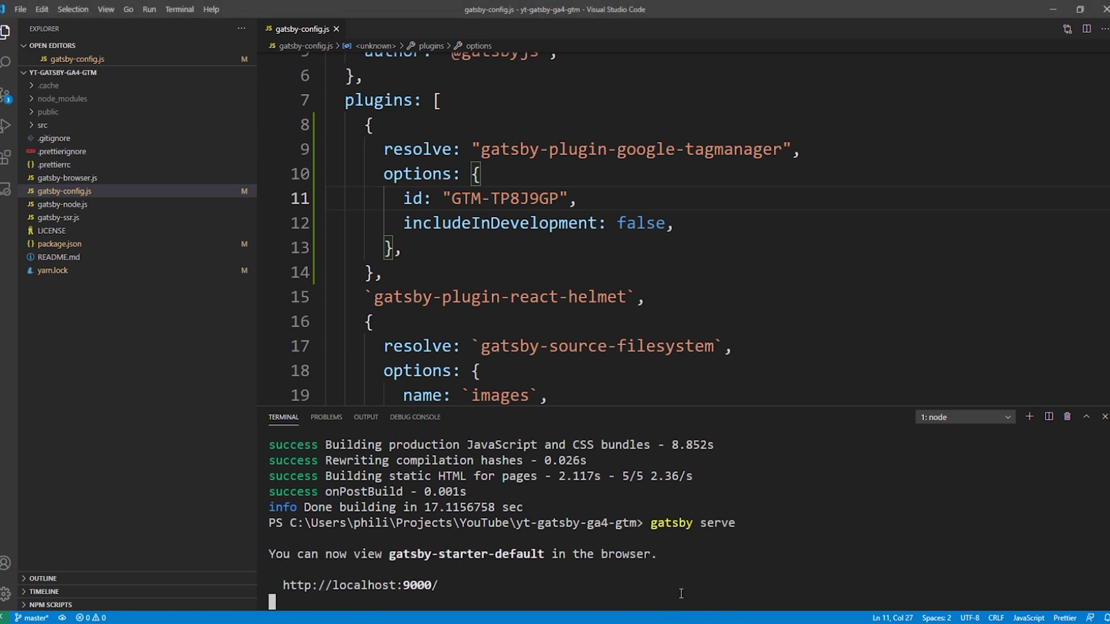
# Open the served site at localhost:9000 in its own browser window snapped to the right half
pyautogui.keyDown('ctrl'); pyautogui.click(371, 587); pyautogui.keyUp('ctrl')
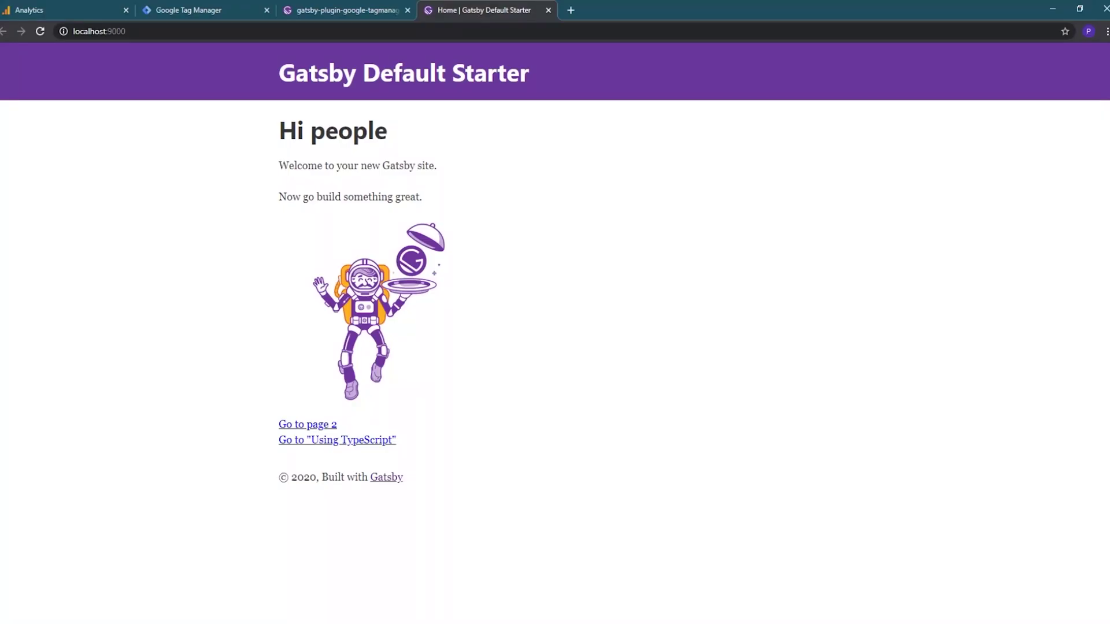
pyautogui.moveTo(491, 11); pyautogui.dragTo(693, 106)
pyautogui.press('super+Up')
pyautogui.press('super+Right')
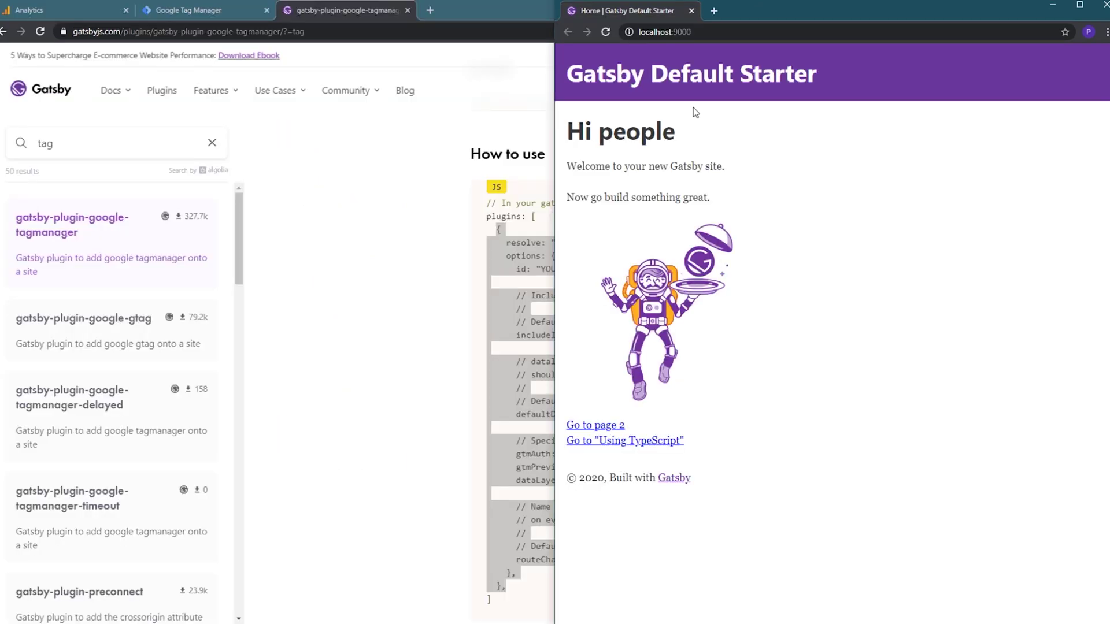
# Snap the plugin docs window left, resize both windows side by side, and show the Tag Manager tab
pyautogui.click(470, 11)
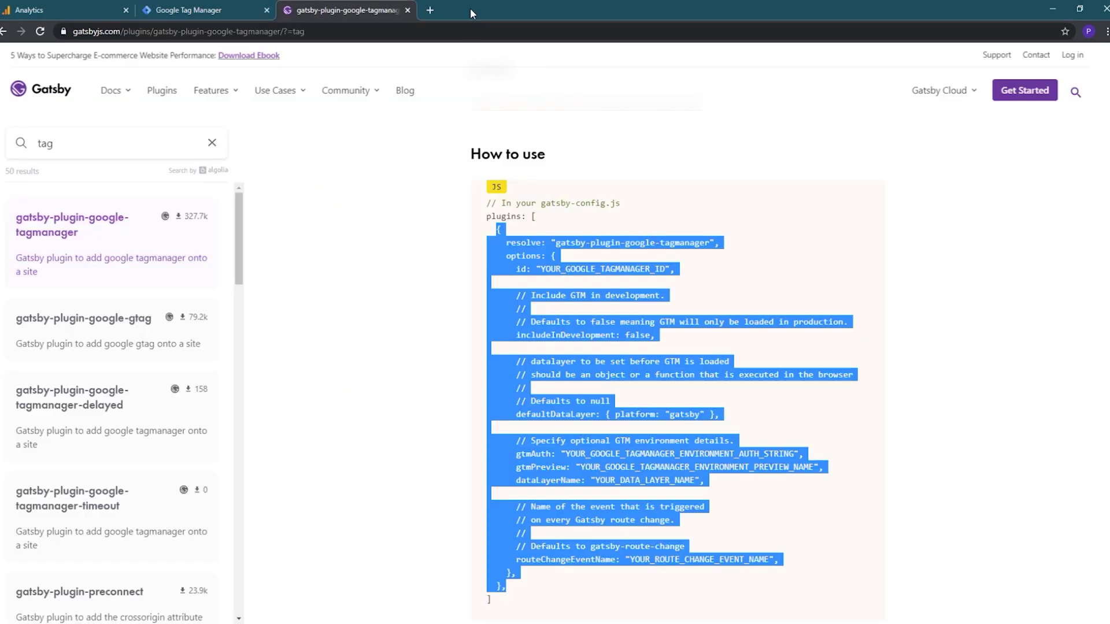
pyautogui.press('super+Left')
pyautogui.click(711, 134)
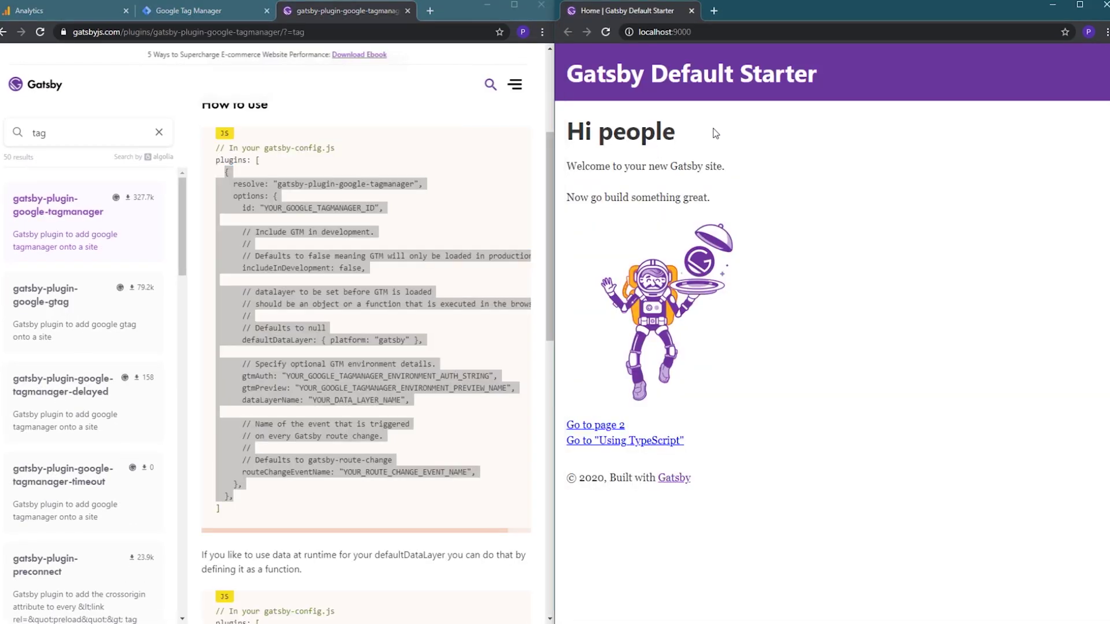
pyautogui.moveTo(556, 180); pyautogui.dragTo(826, 191)
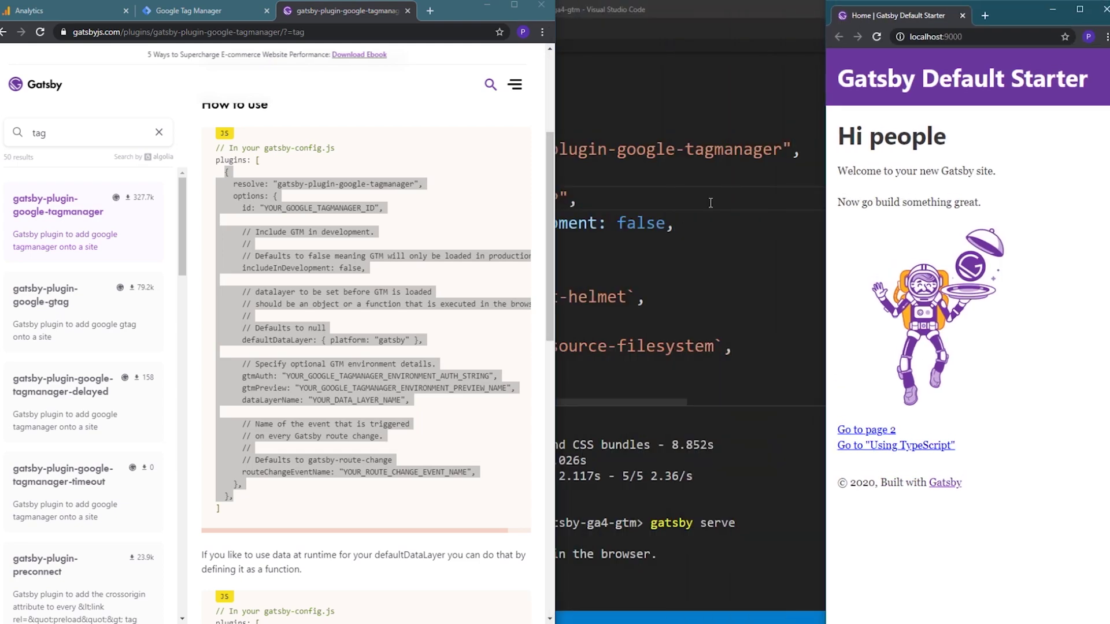
pyautogui.click(556, 224)
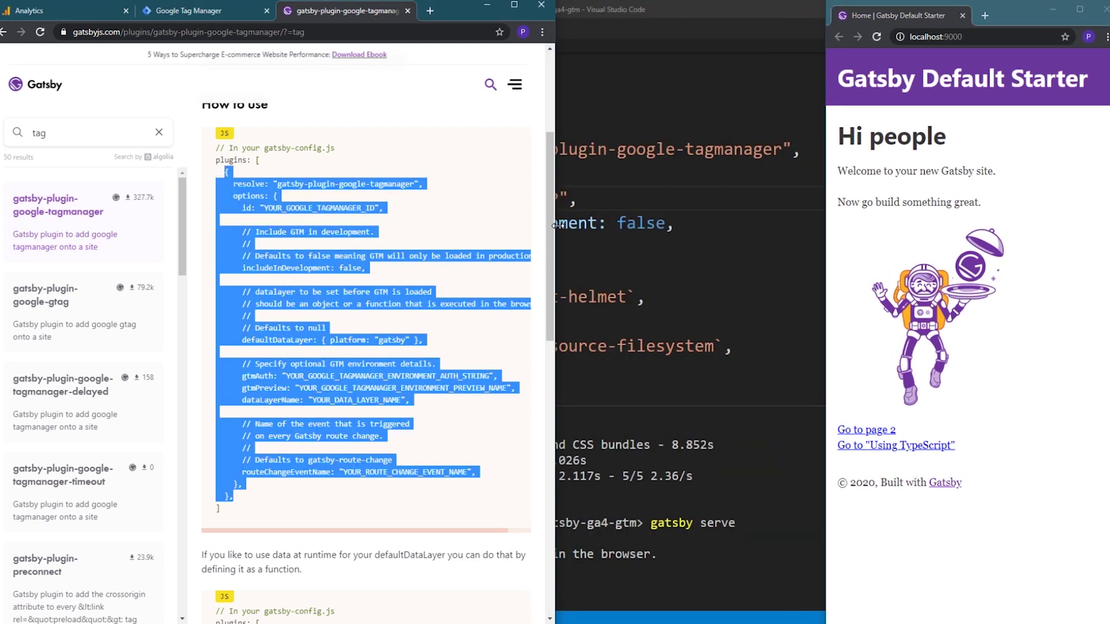
pyautogui.moveTo(556, 225); pyautogui.dragTo(821, 226)
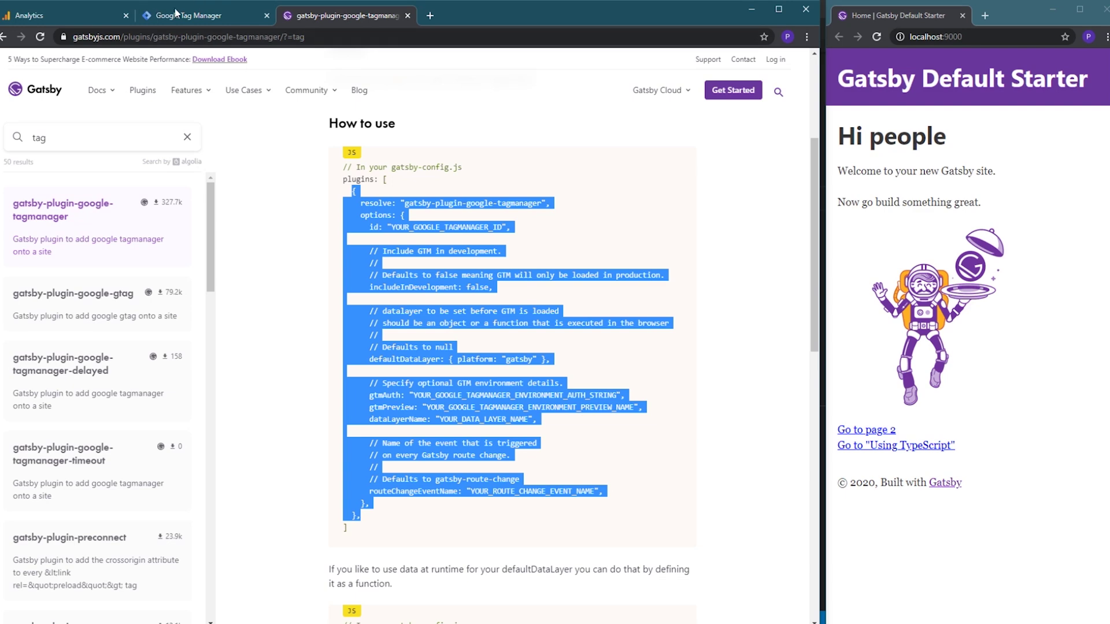
pyautogui.click(191, 15)
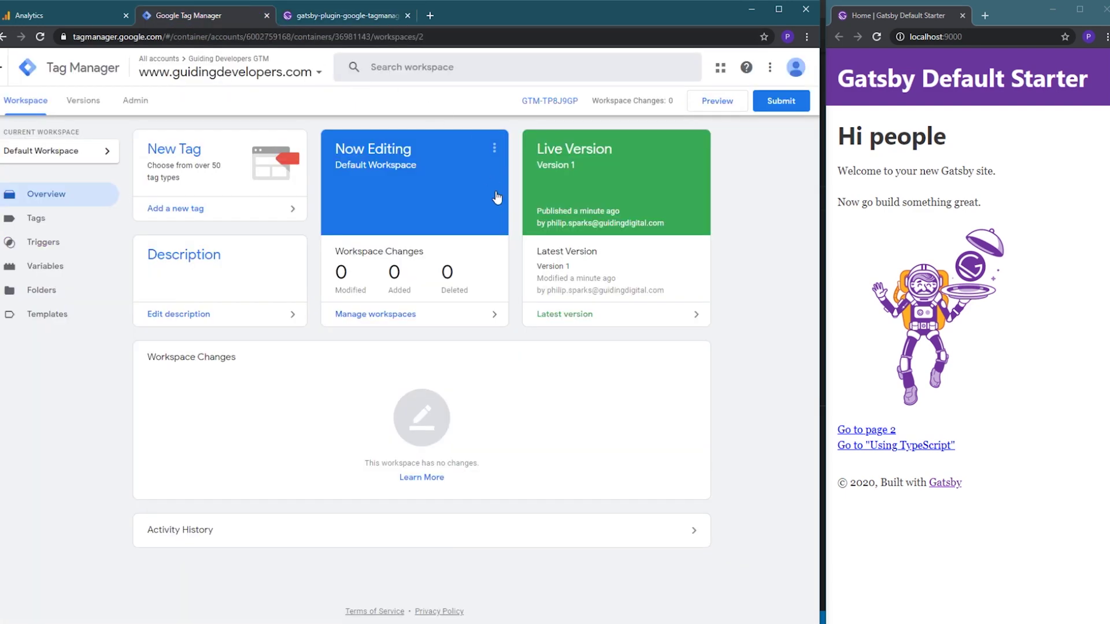
pyautogui.click(714, 102)
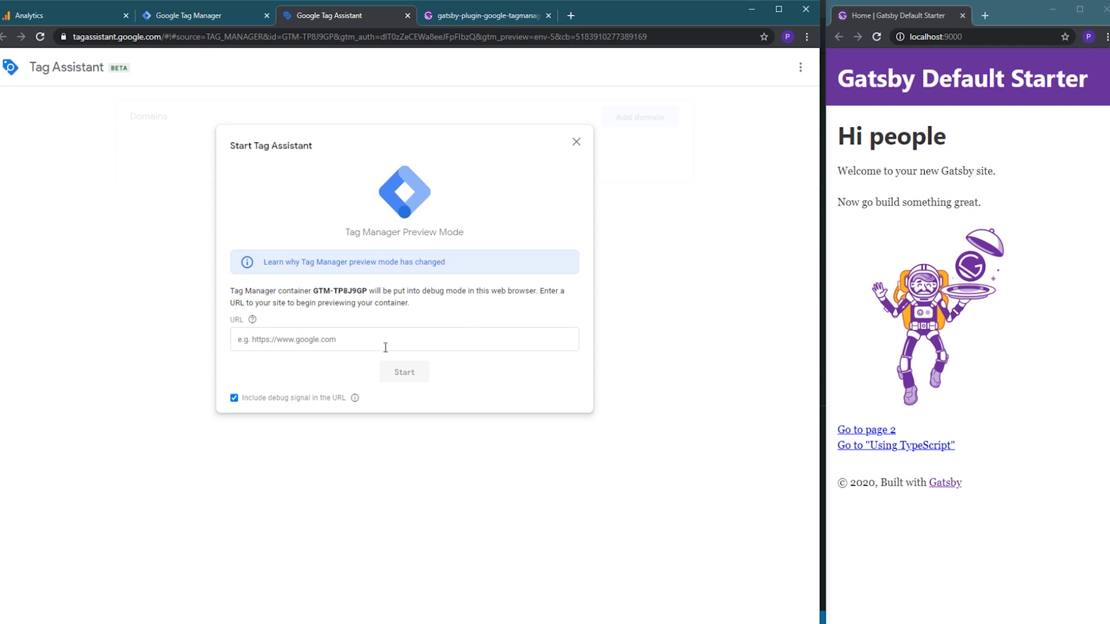
pyautogui.click(987, 37)
pyautogui.hotkey('ctrl', 'c')
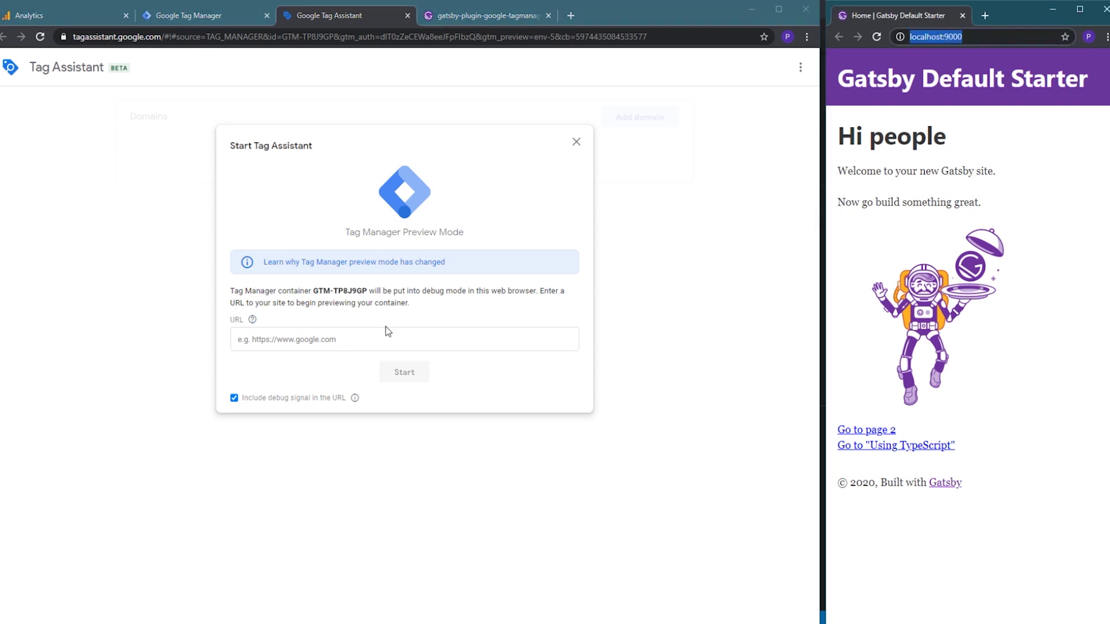
pyautogui.click(357, 338)
pyautogui.hotkey('ctrl', 'v')
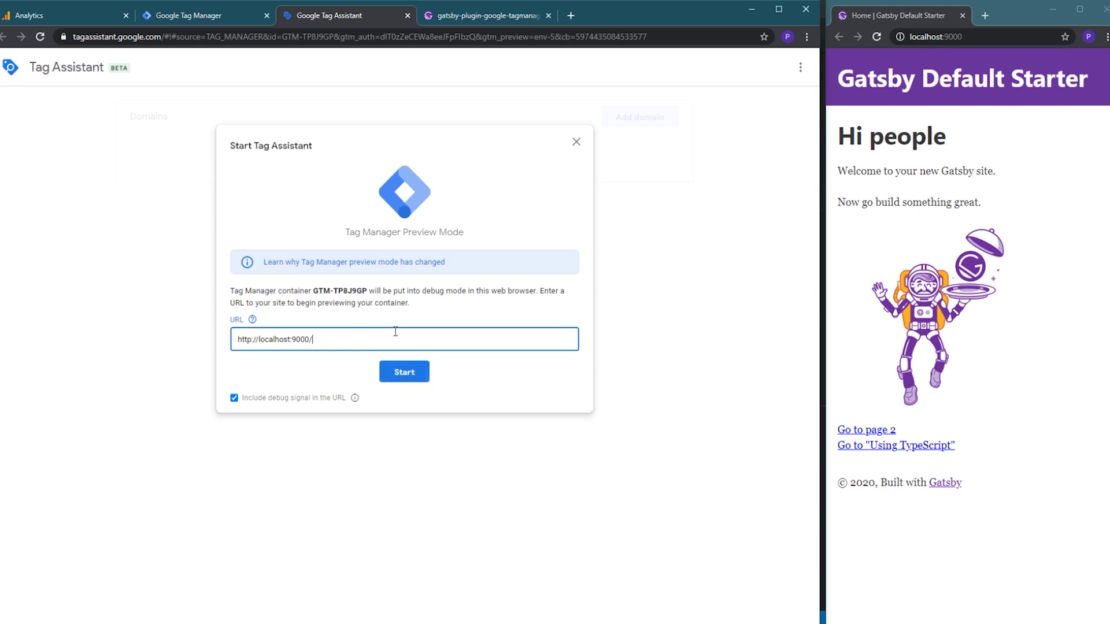
pyautogui.click(404, 372)
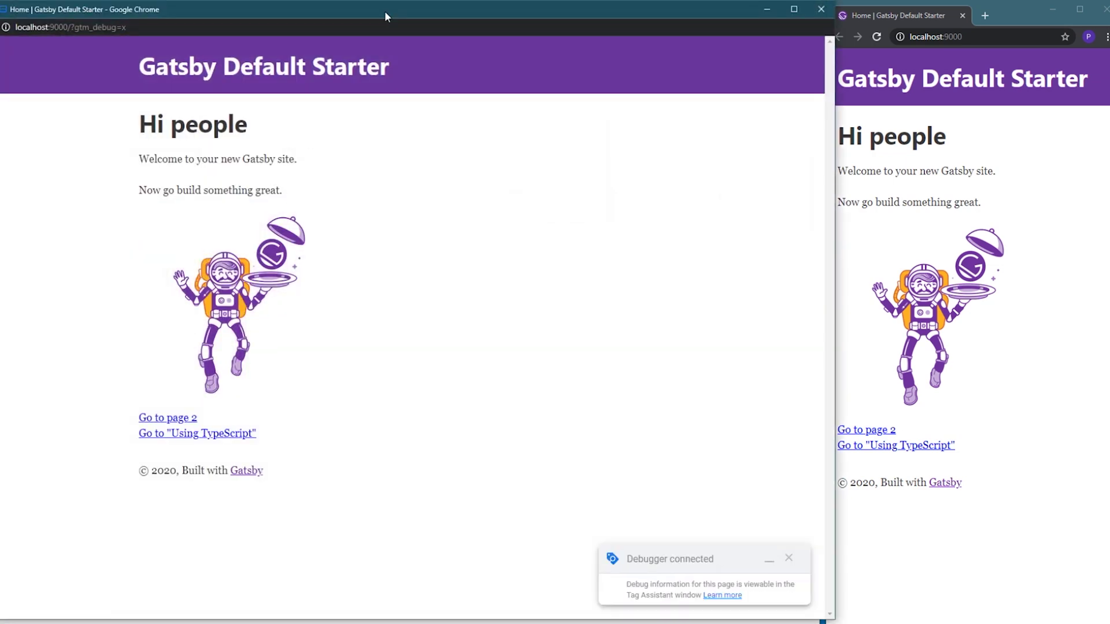
# Arrange Tag Assistant on the left and the debug site window narrowed on the right
pyautogui.press('super+Right')
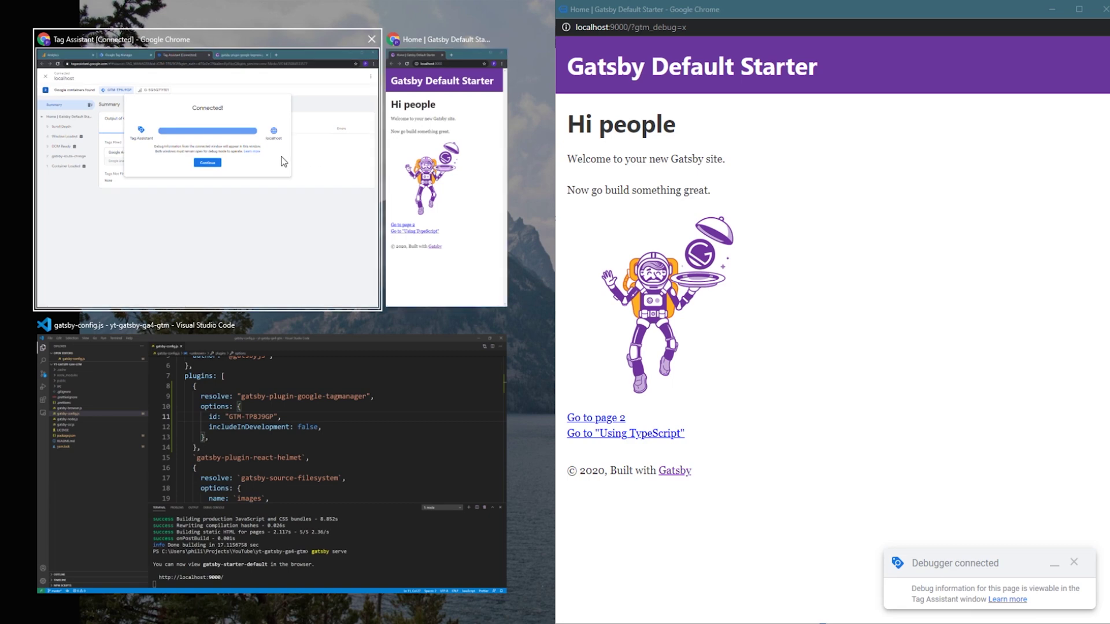
pyautogui.click(279, 202)
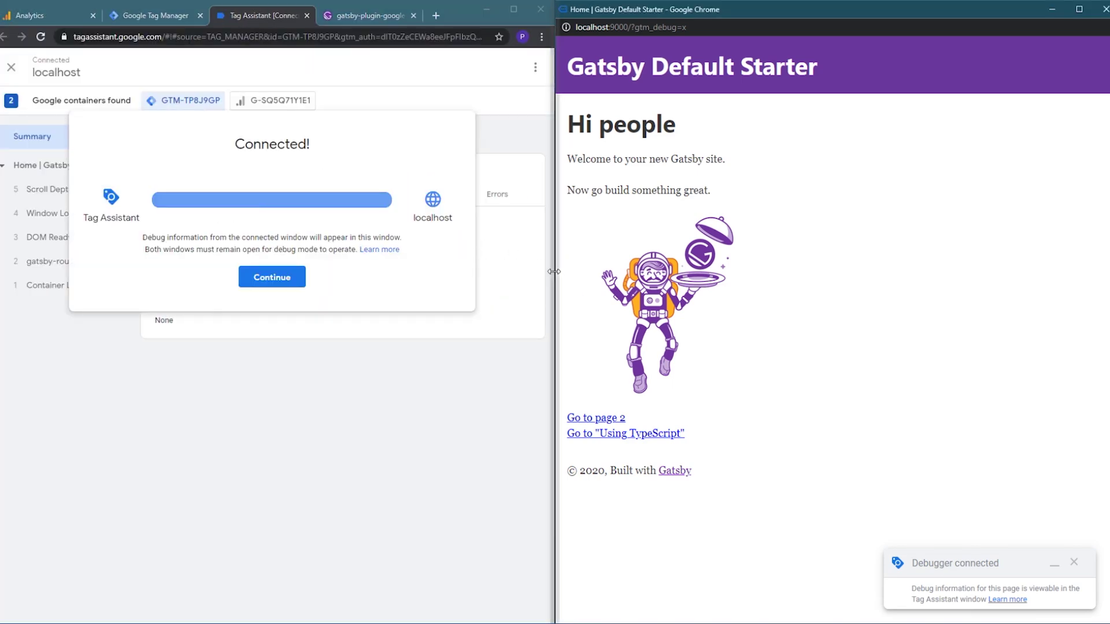
pyautogui.moveTo(558, 272); pyautogui.dragTo(828, 304)
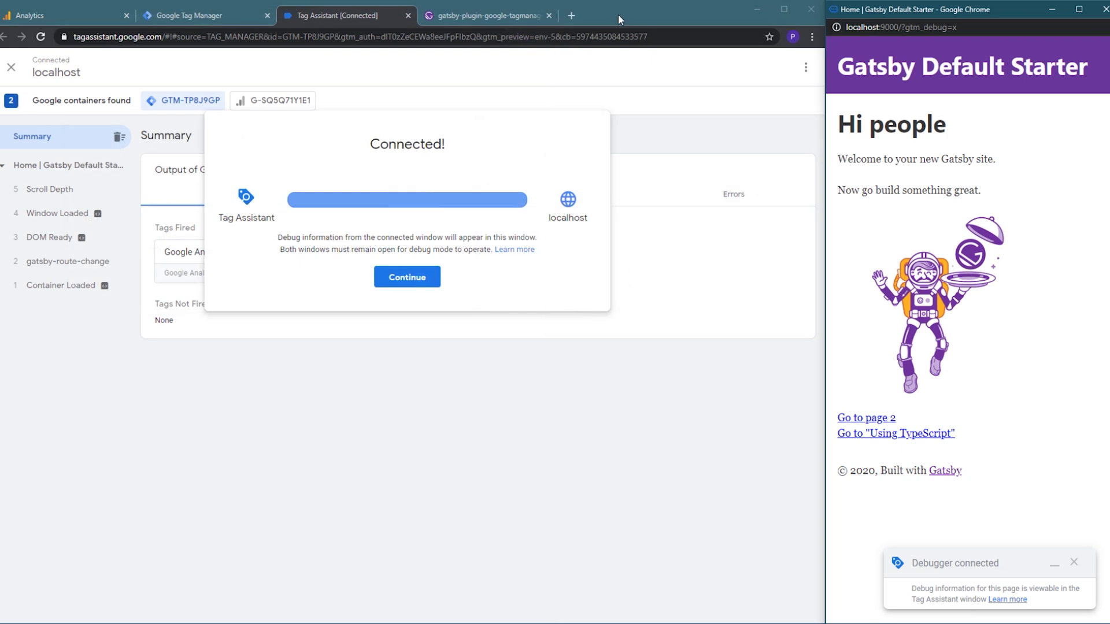
pyautogui.click(630, 15)
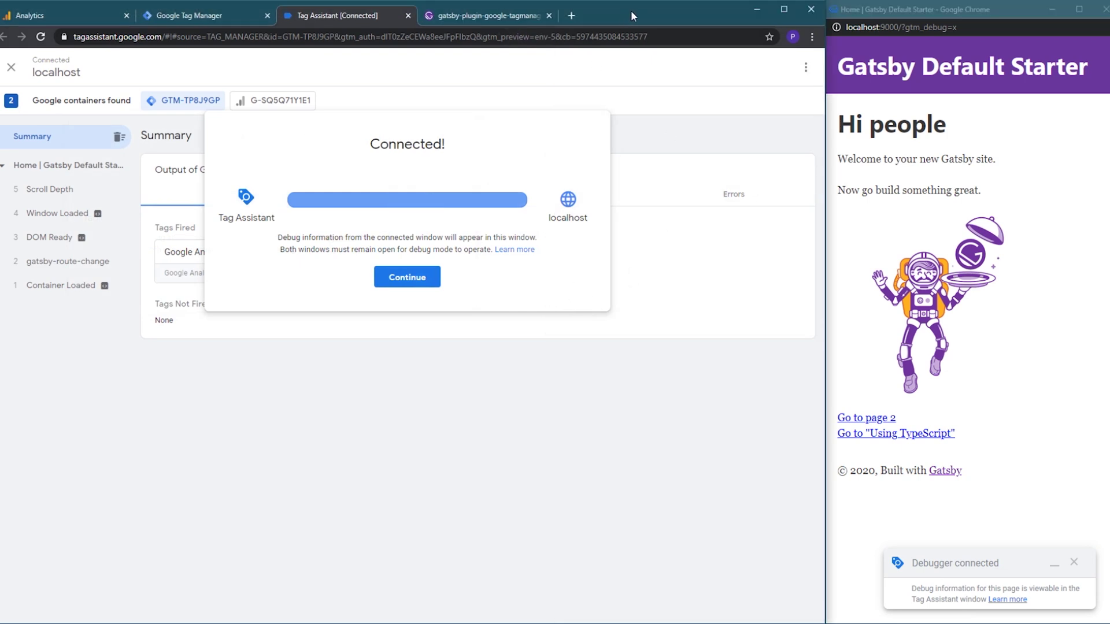
# Dismiss the connection notice, visit page 2 and back home, then view Tag Assistant's fired tags
pyautogui.click(411, 278)
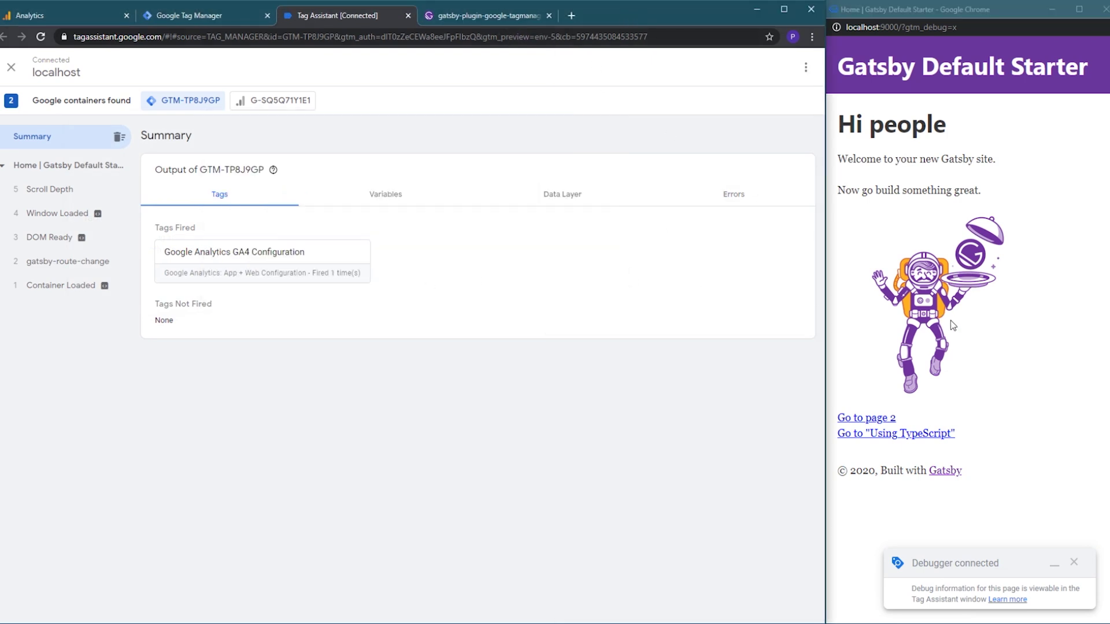
pyautogui.click(869, 418)
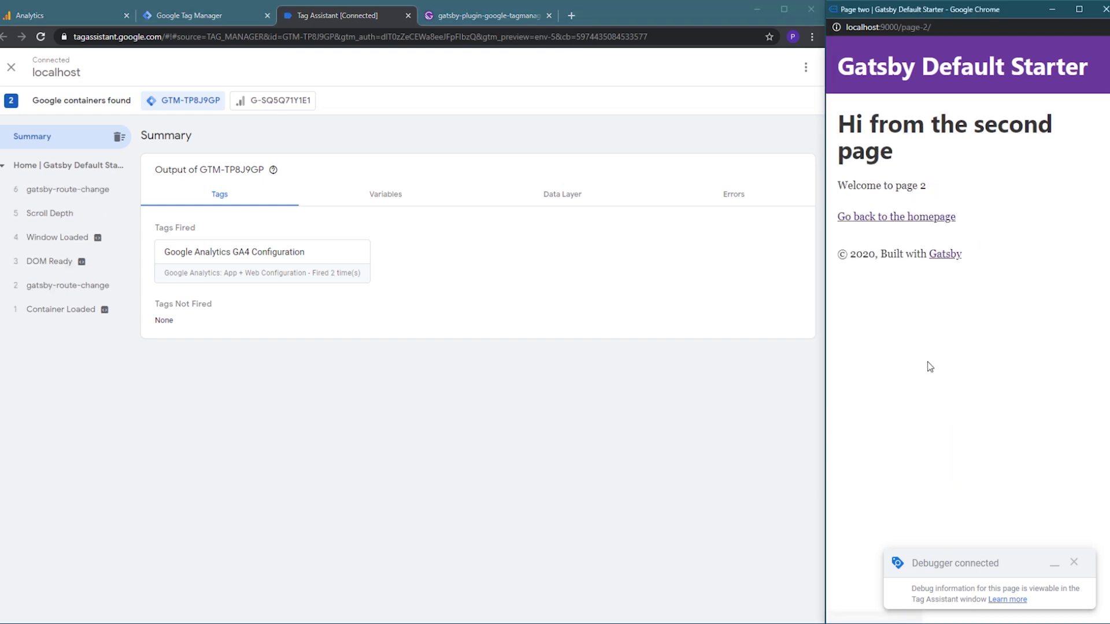
pyautogui.click(864, 220)
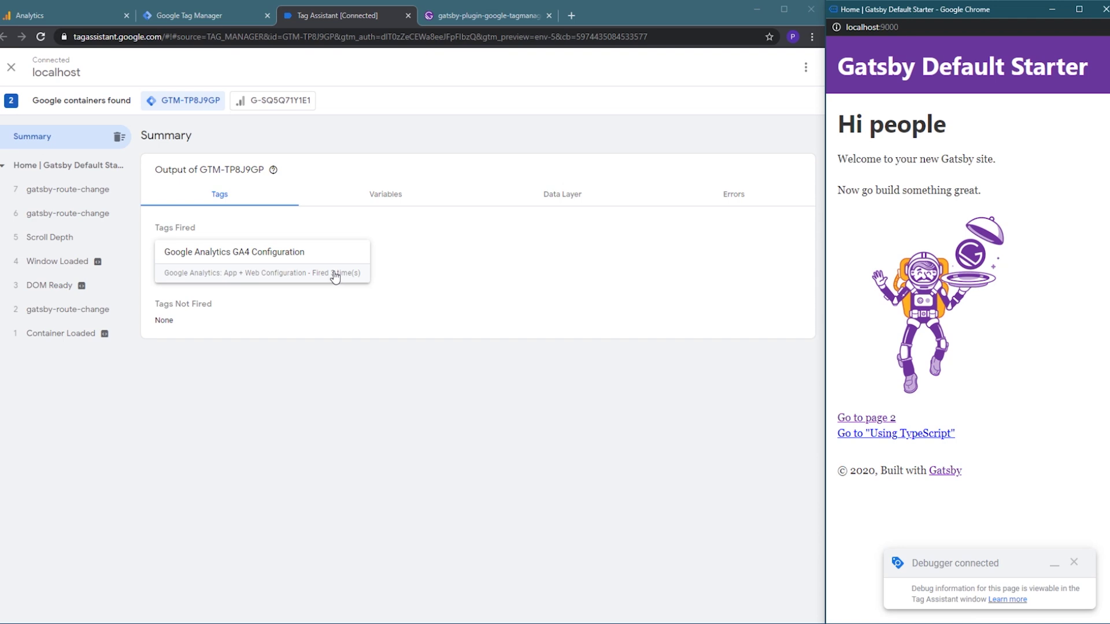
pyautogui.click(338, 272)
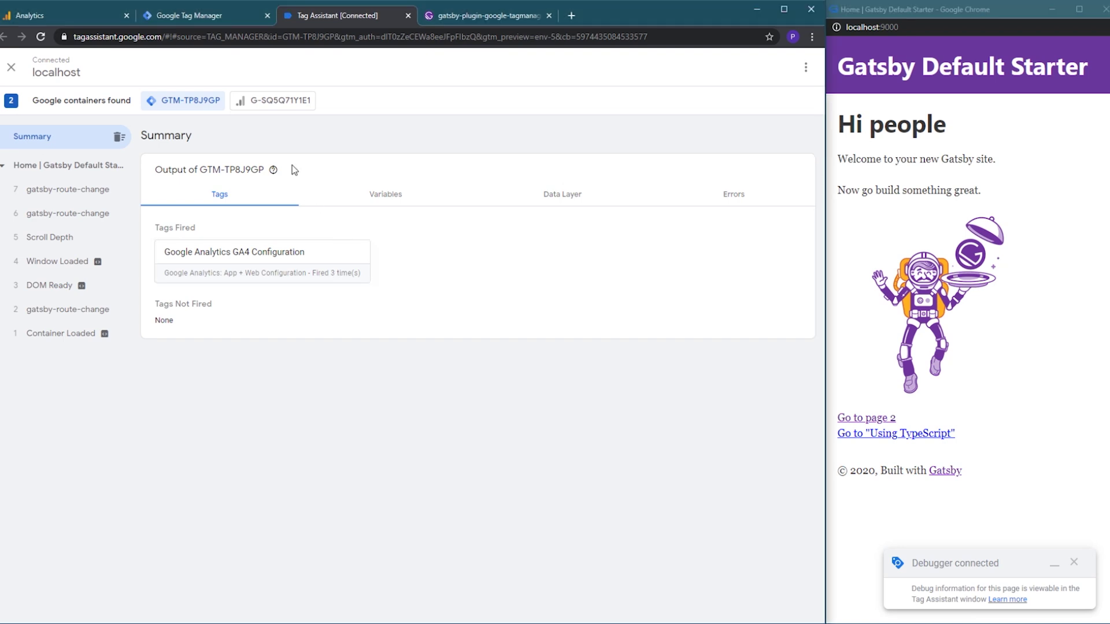
# Filter Tag Assistant to G-SQ5Q71Y1E1 while visiting the Using TypeScript page and home page
pyautogui.click(251, 104)
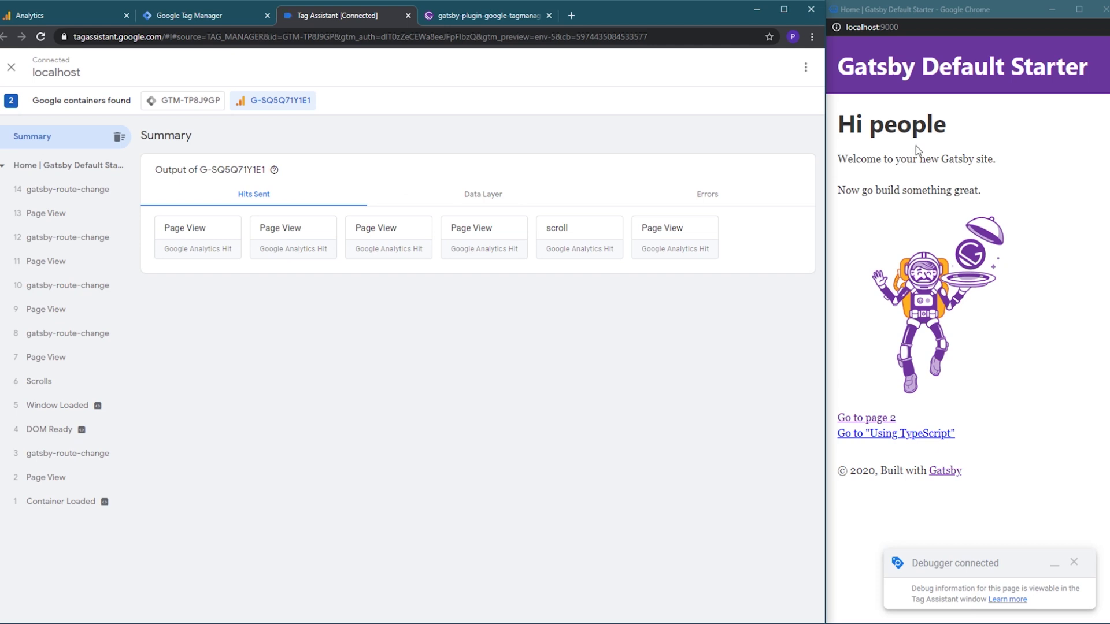
pyautogui.click(890, 435)
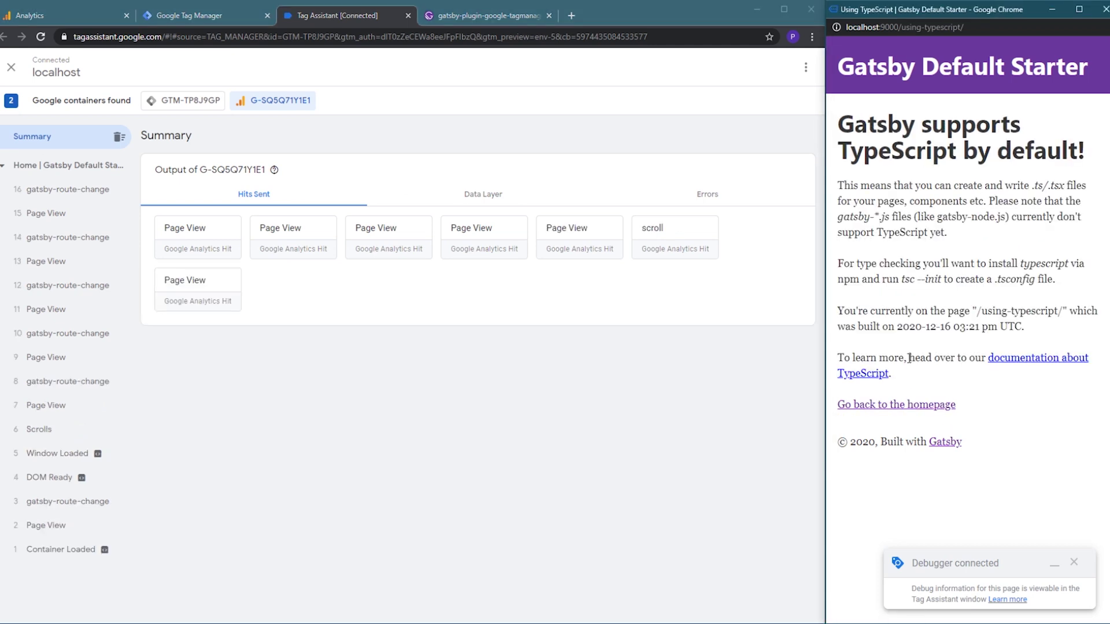
pyautogui.click(889, 83)
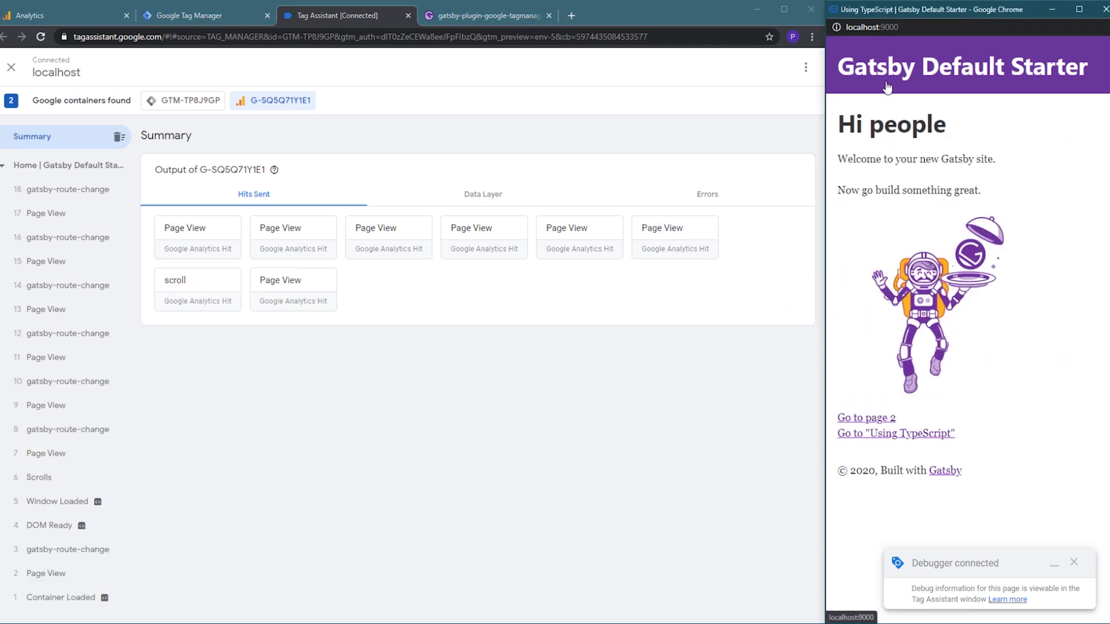
# Inspect a Page View hit's details, then return to Google Analytics
pyautogui.click(235, 250)
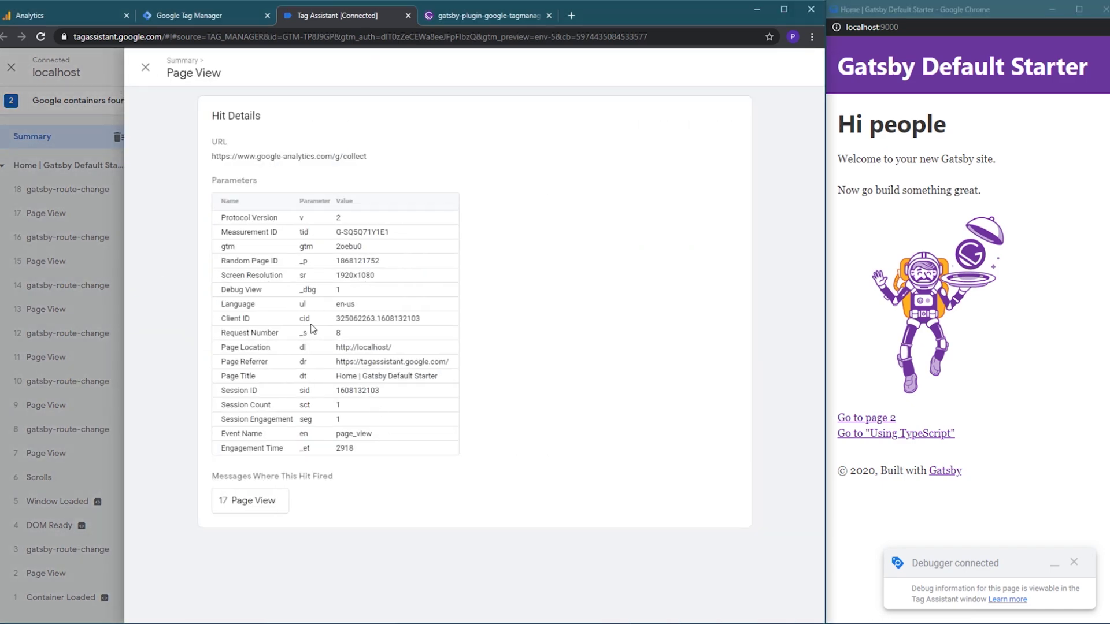
pyautogui.click(146, 75)
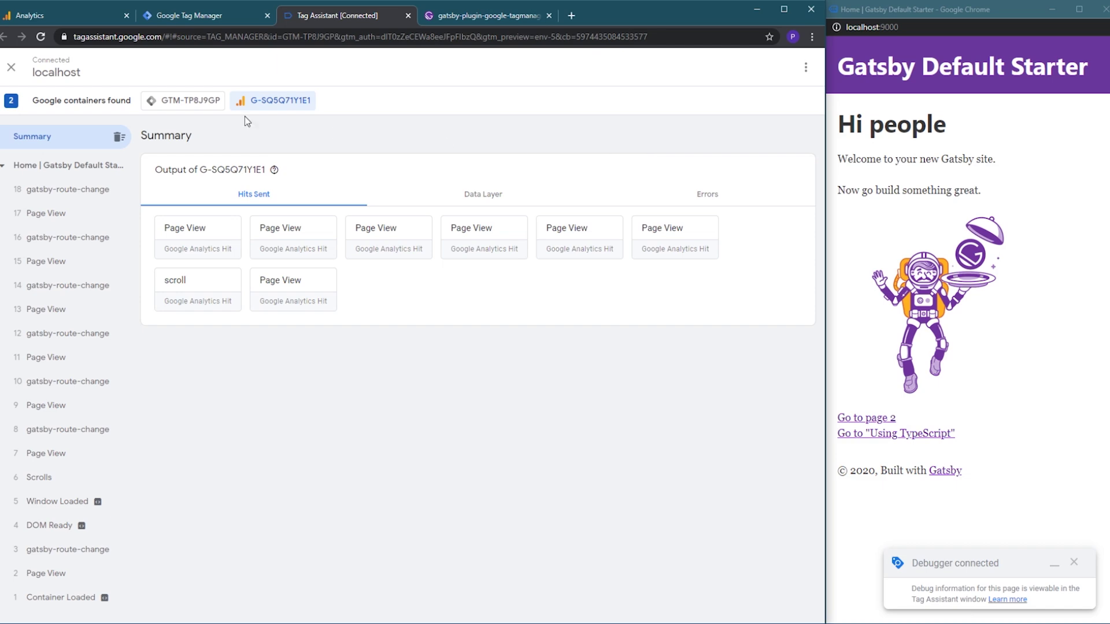
pyautogui.click(60, 13)
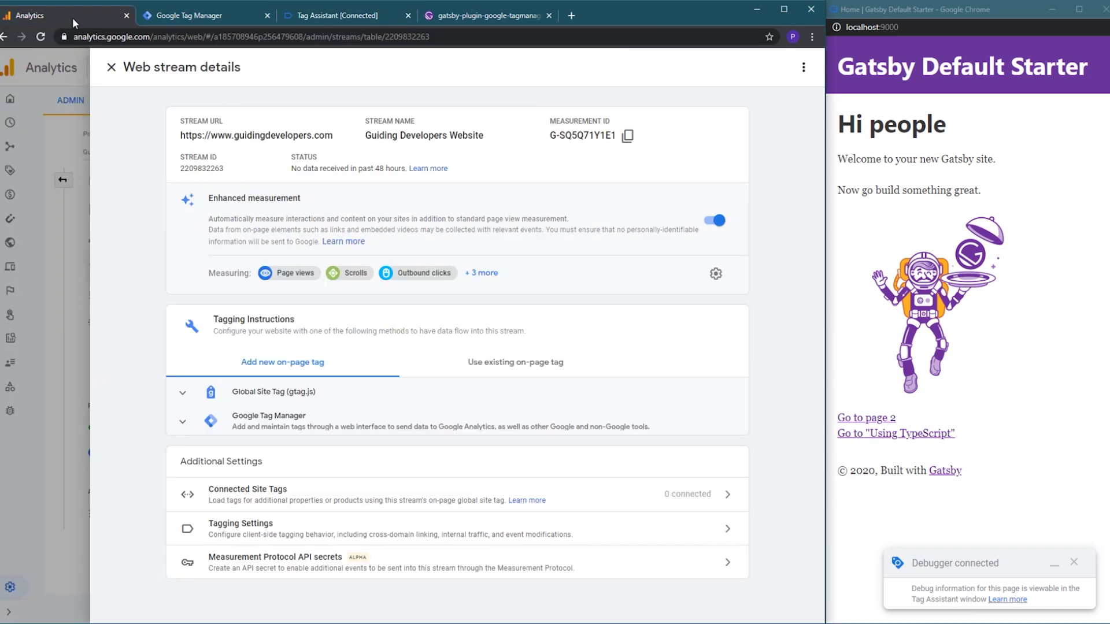
# Close the web stream details and scroll through the Guiding Developers GTM property's Home report
pyautogui.click(111, 67)
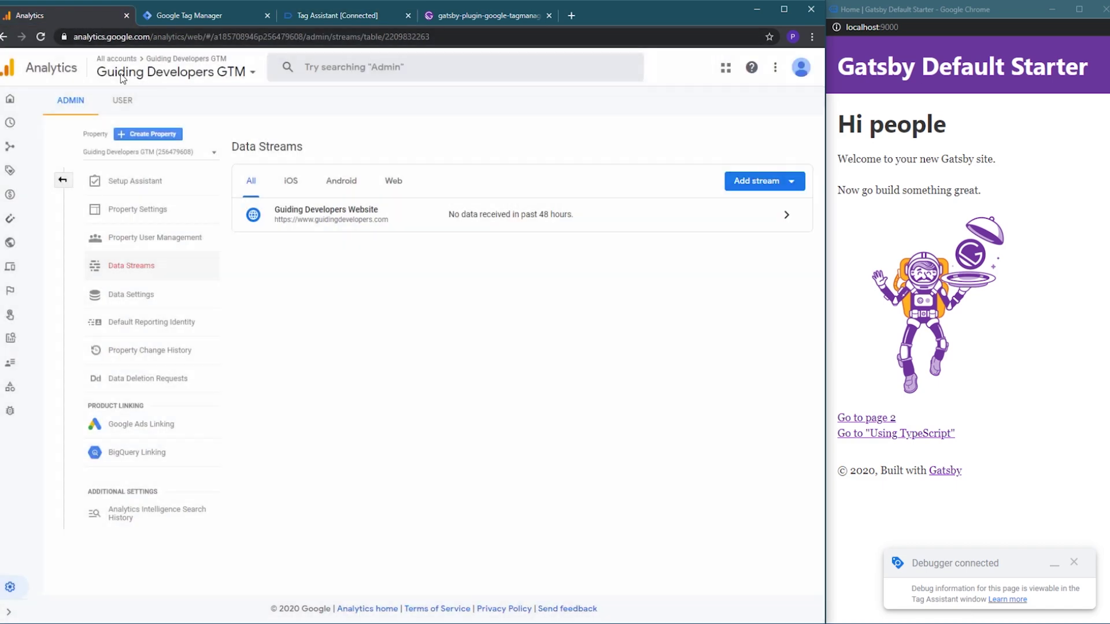
pyautogui.click(10, 103)
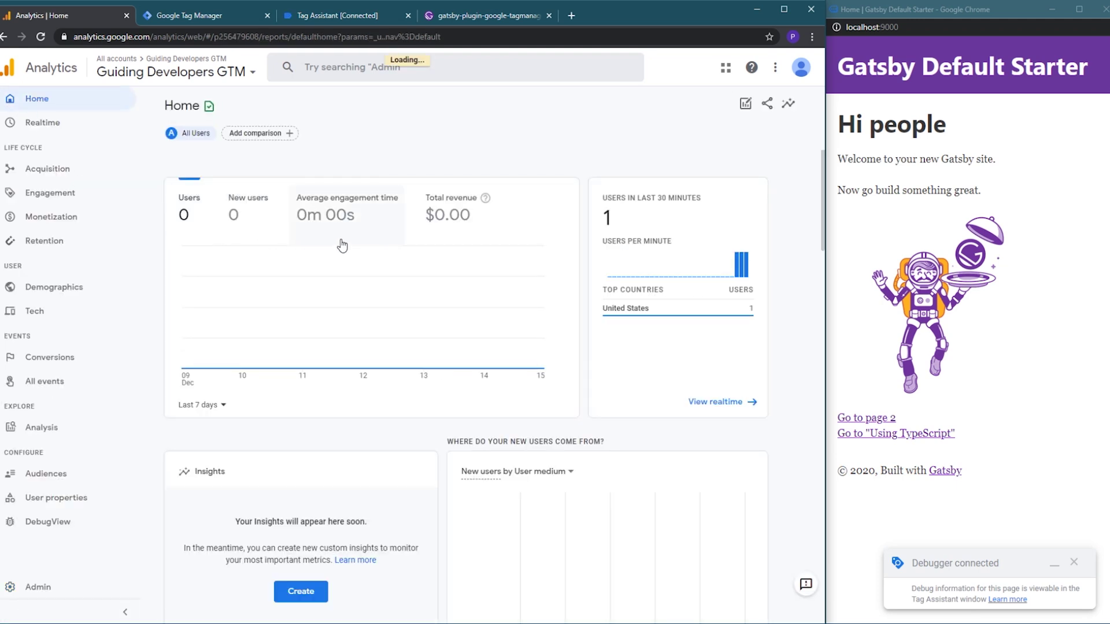
pyautogui.scroll(-5, 343, 245)
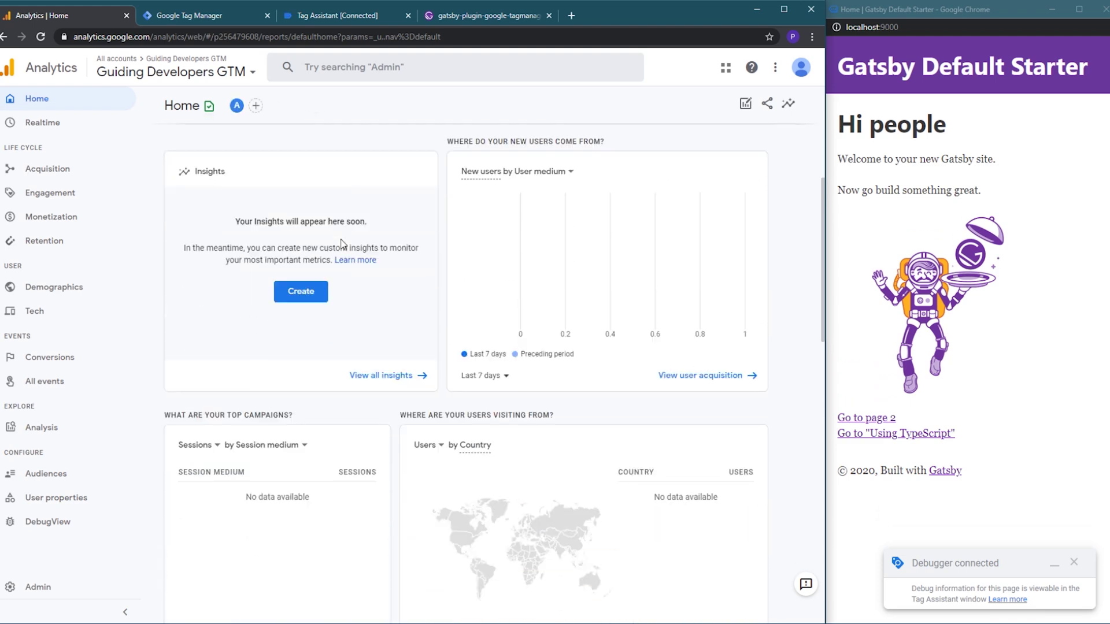
pyautogui.scroll(-9, 341, 244)
pyautogui.scroll(6, 341, 243)
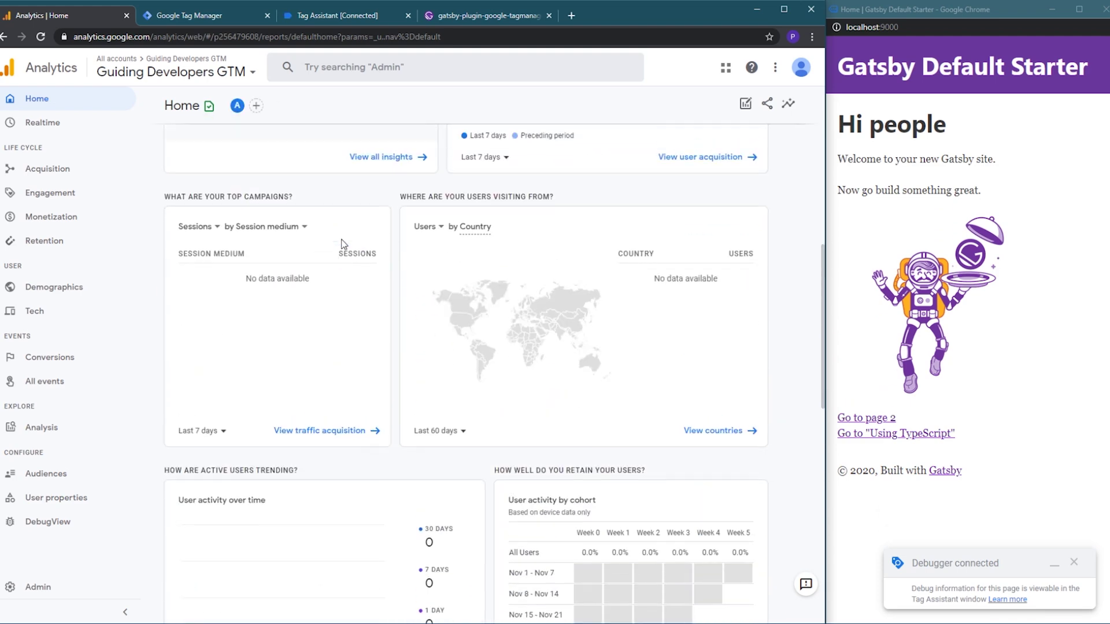
pyautogui.scroll(9, 342, 243)
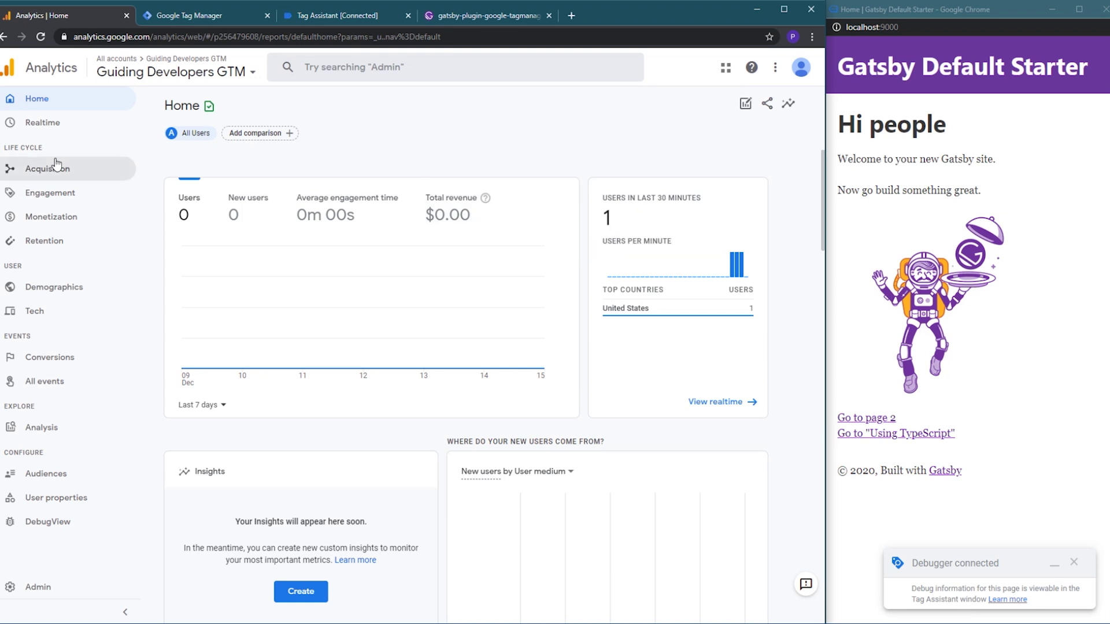
# Check Realtime for 1 active user with page_view and scroll events across the Gatsby pages
pyautogui.click(34, 129)
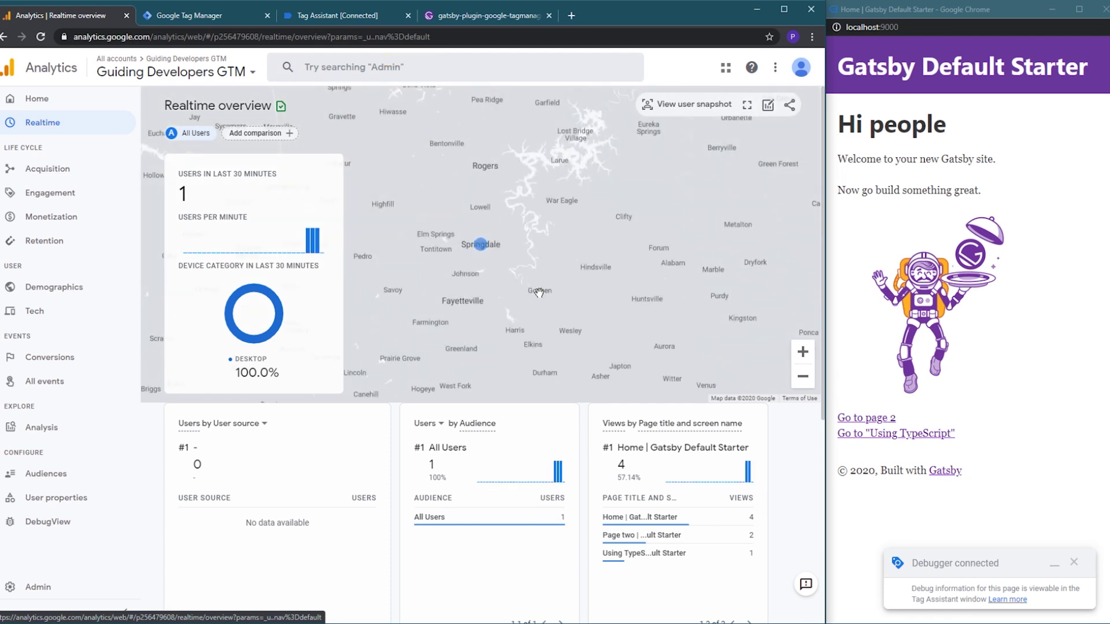
pyautogui.moveTo(666, 556)
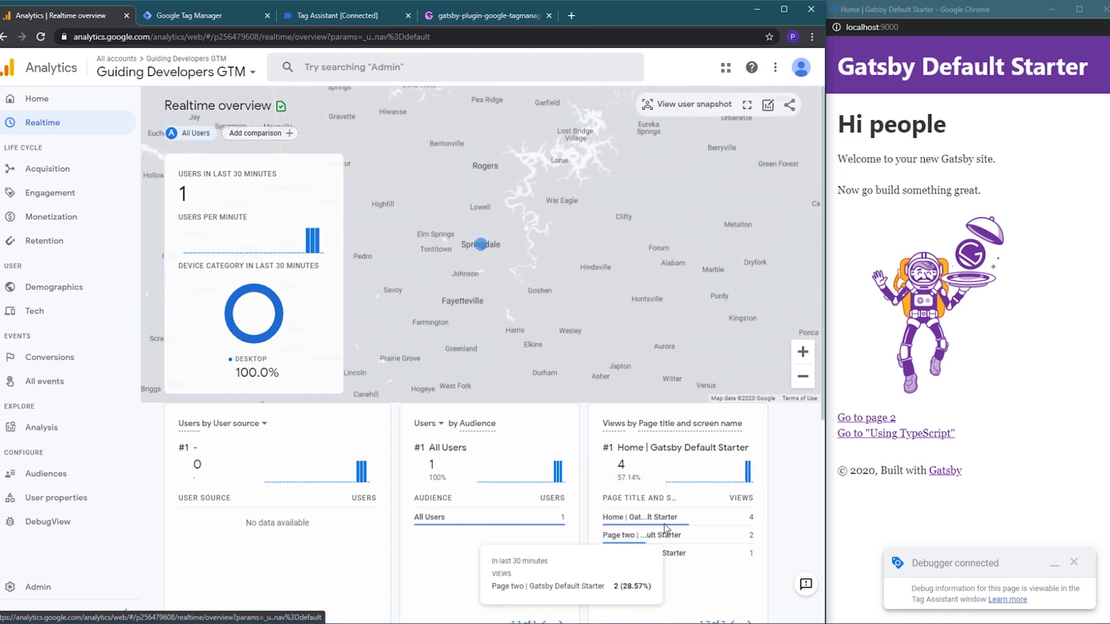
pyautogui.moveTo(713, 516)
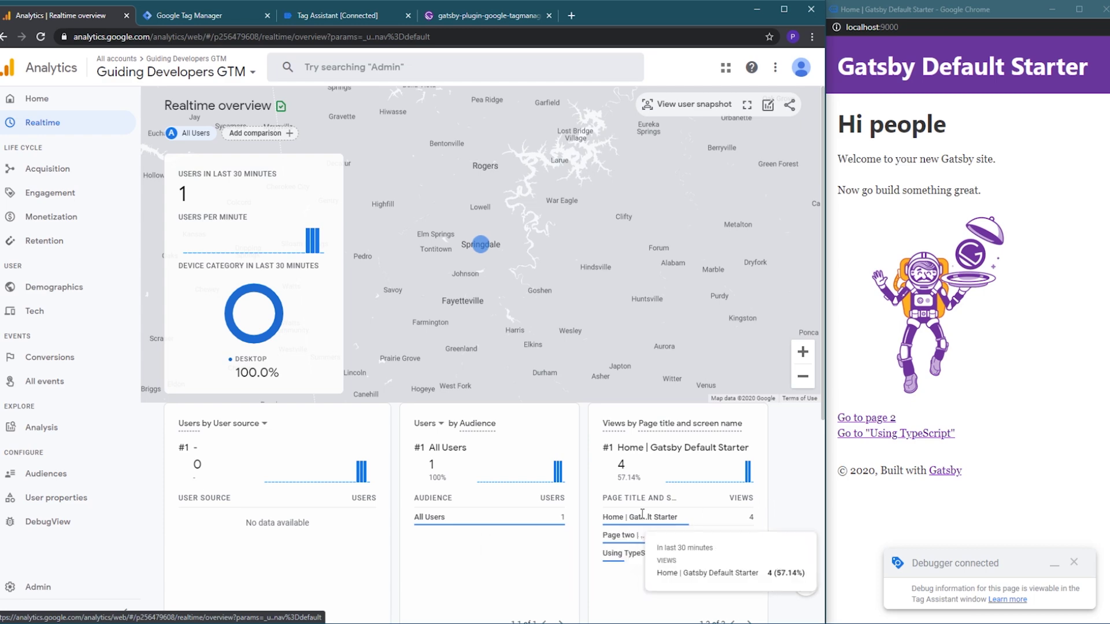
pyautogui.scroll(-5, 638, 519)
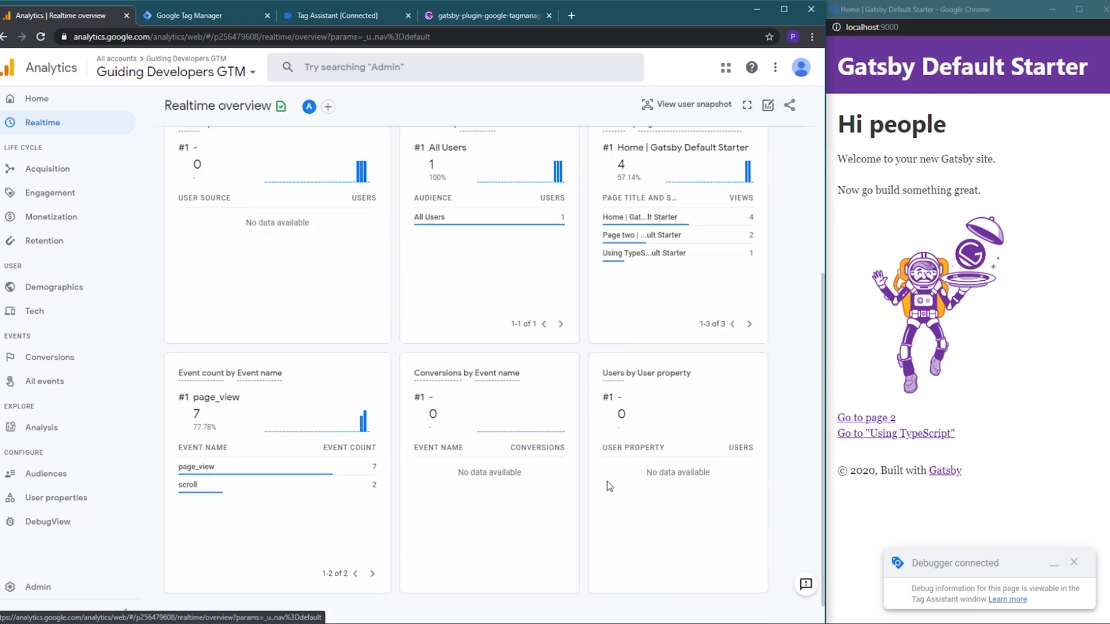
pyautogui.scroll(5, 607, 481)
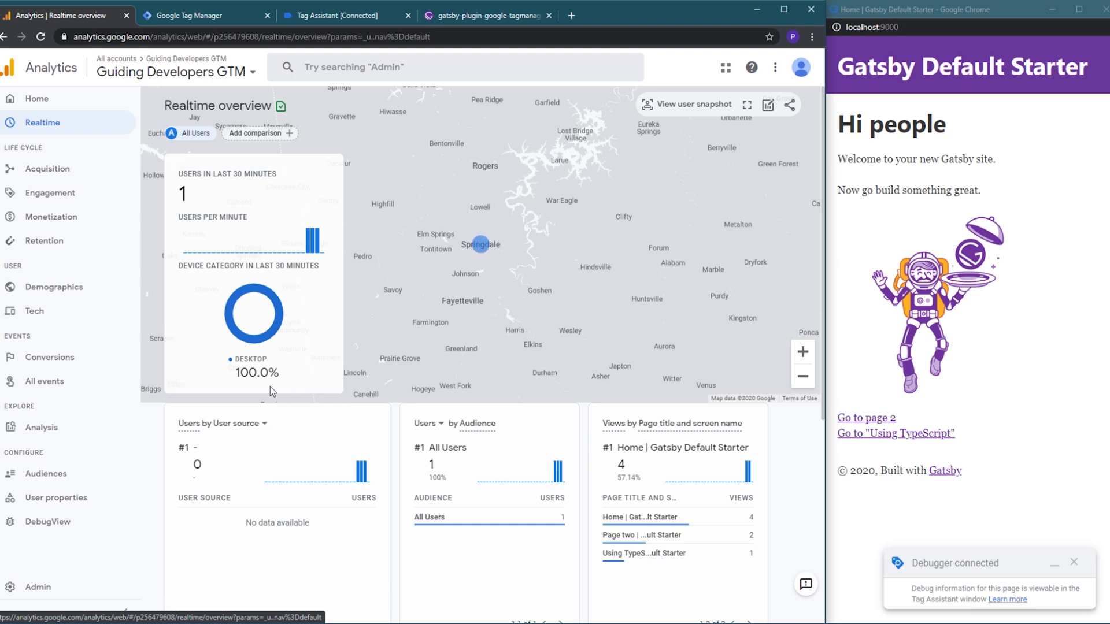
# In DebugView, generate page_view events by visiting page 2 and the homepage twice
pyautogui.click(52, 523)
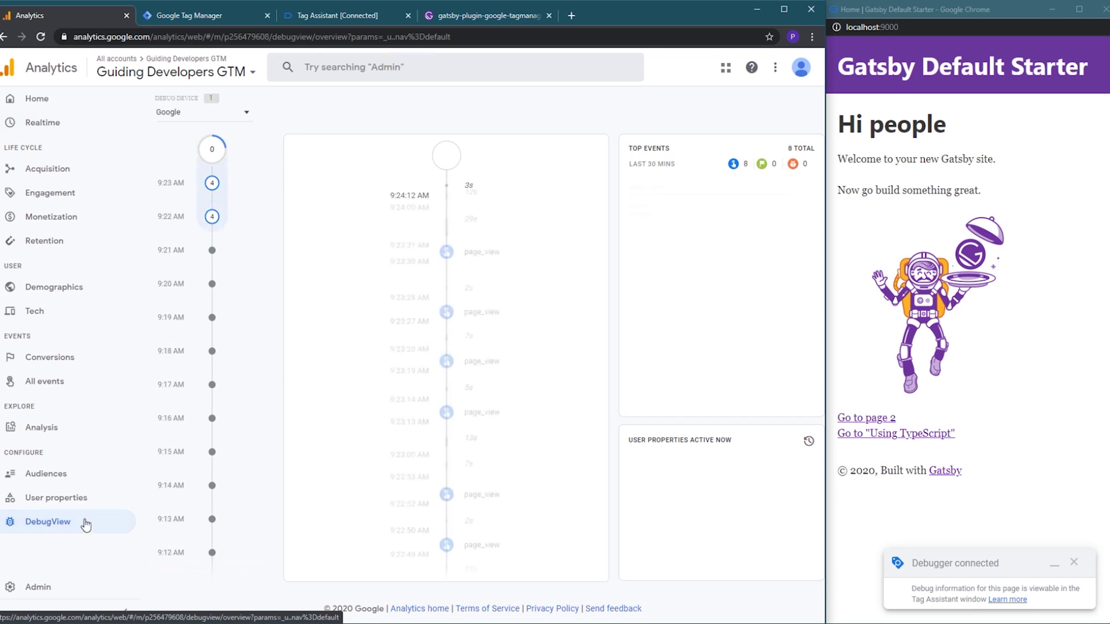
pyautogui.click(1027, 168)
pyautogui.click(874, 425)
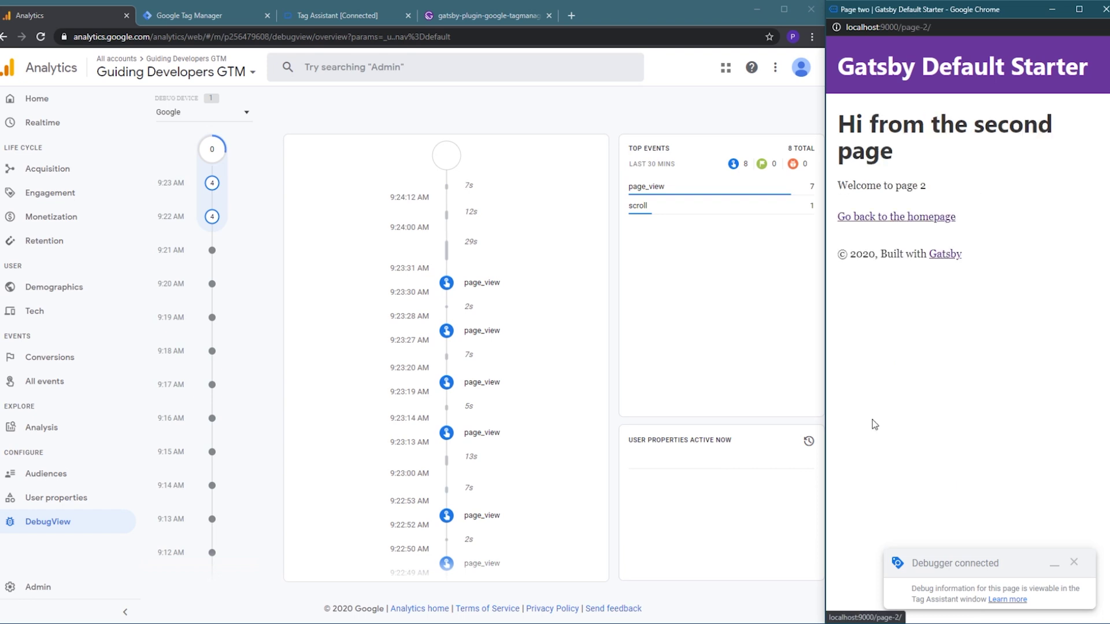
pyautogui.click(909, 218)
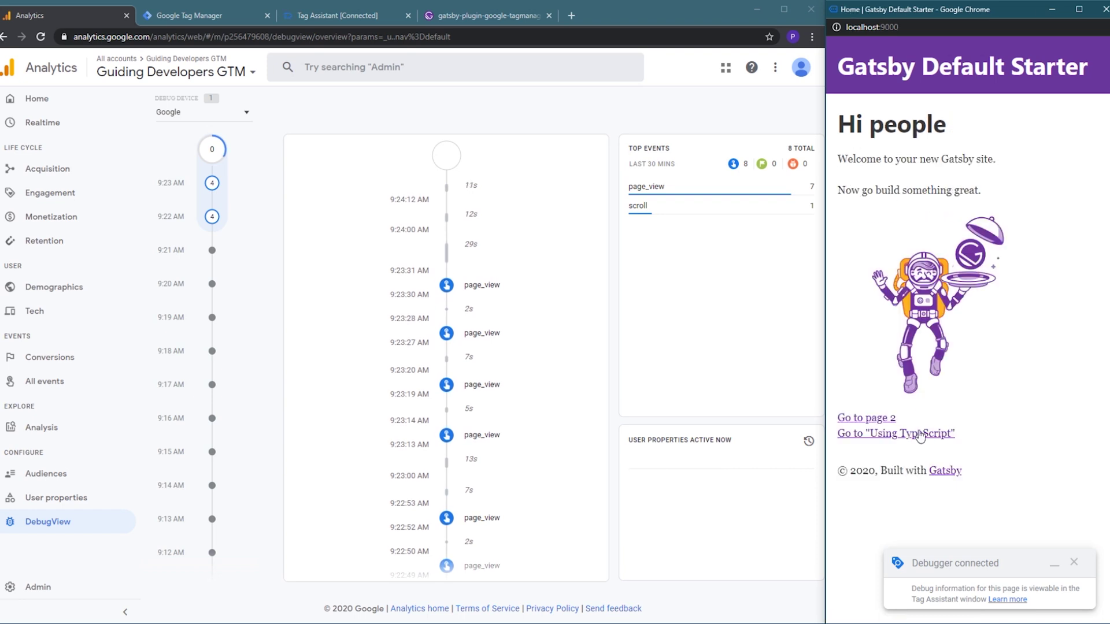
pyautogui.click(867, 418)
pyautogui.click(858, 72)
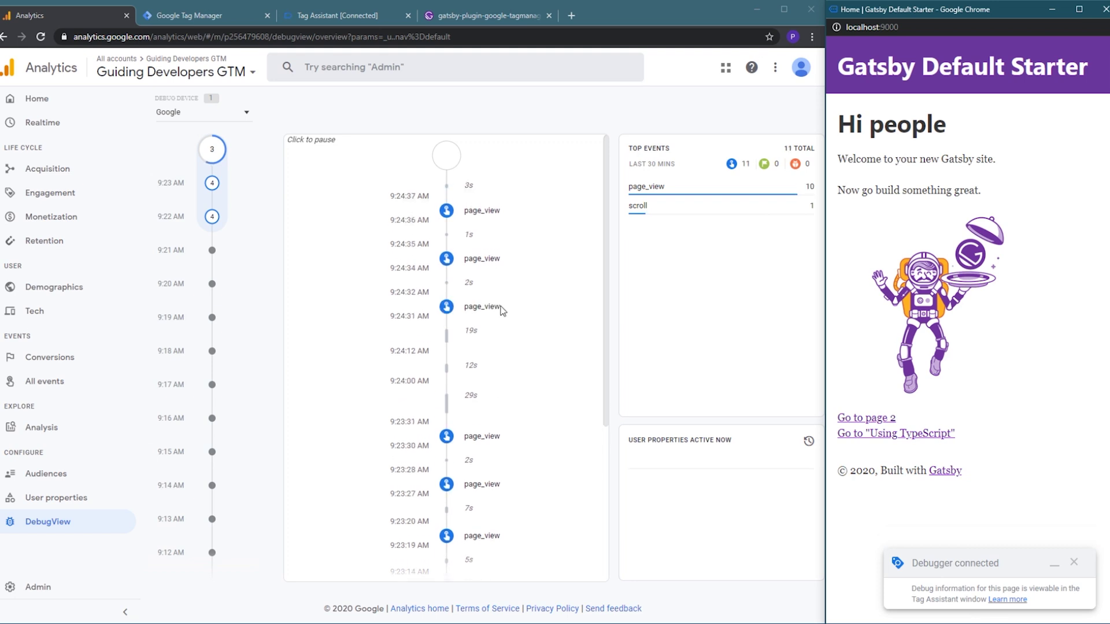
# Check a page_view event's page_referrer and page_location values, then follow the outbound Gatsby footer link
pyautogui.click(478, 215)
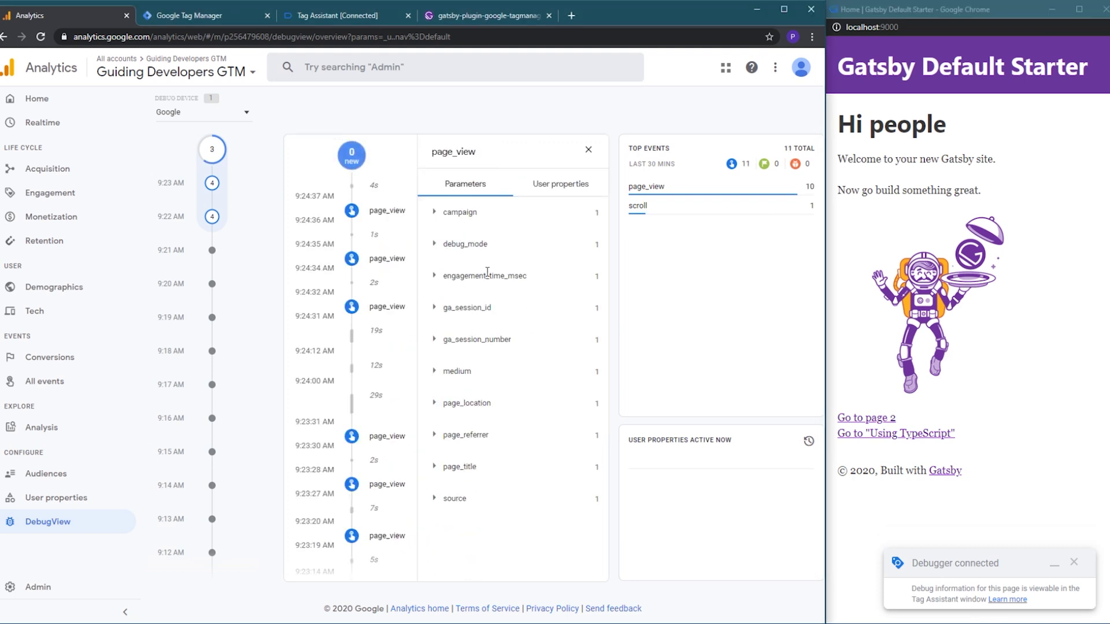
pyautogui.click(434, 437)
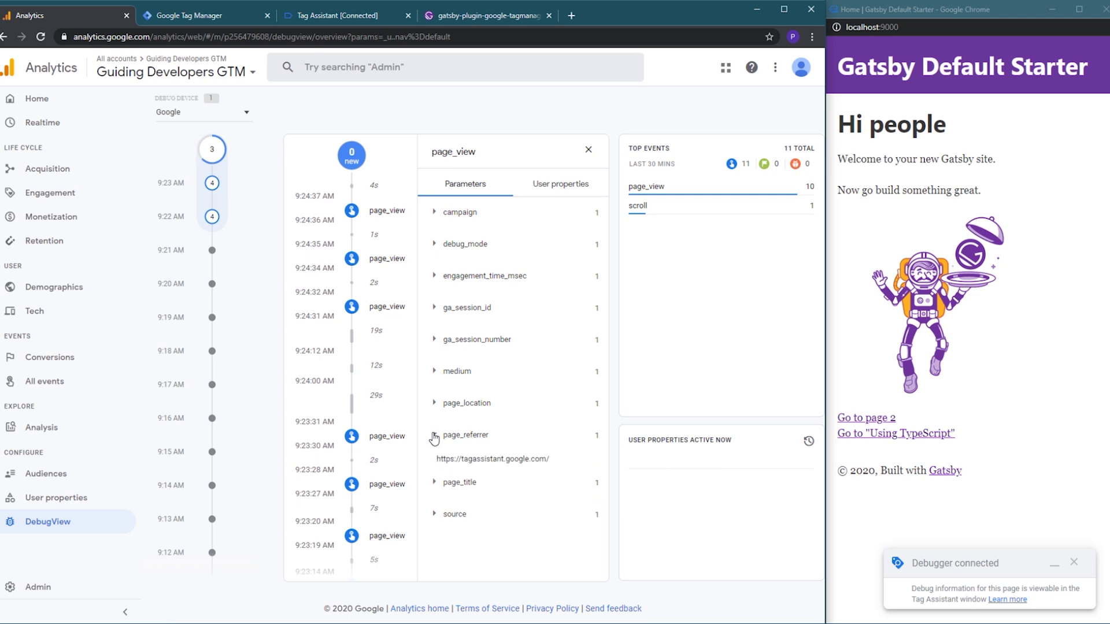
pyautogui.click(434, 438)
pyautogui.click(434, 405)
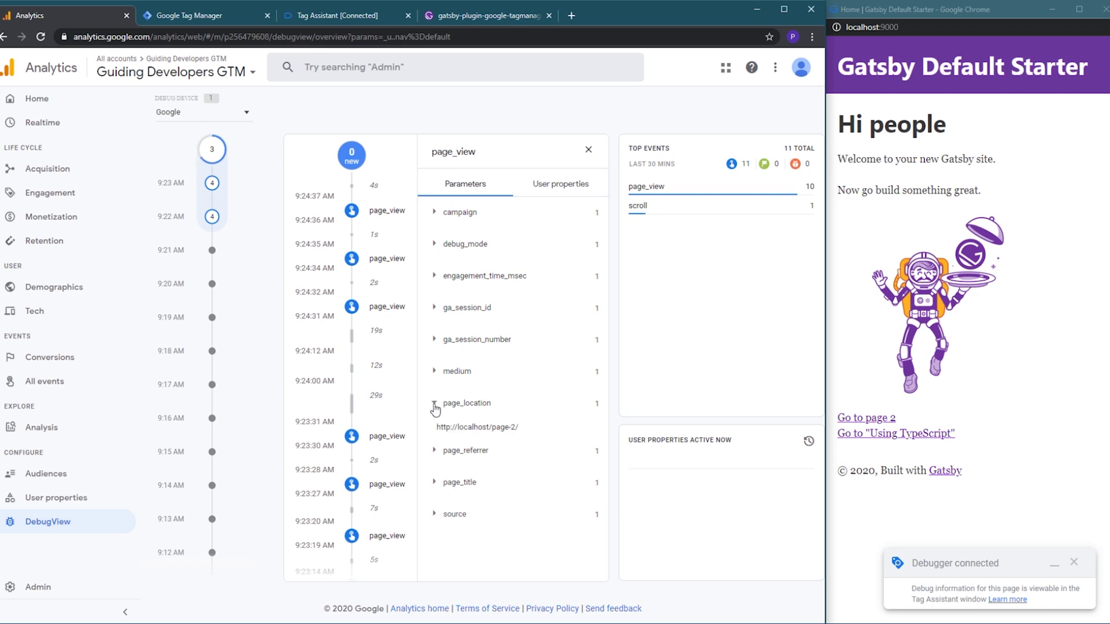
pyautogui.click(434, 404)
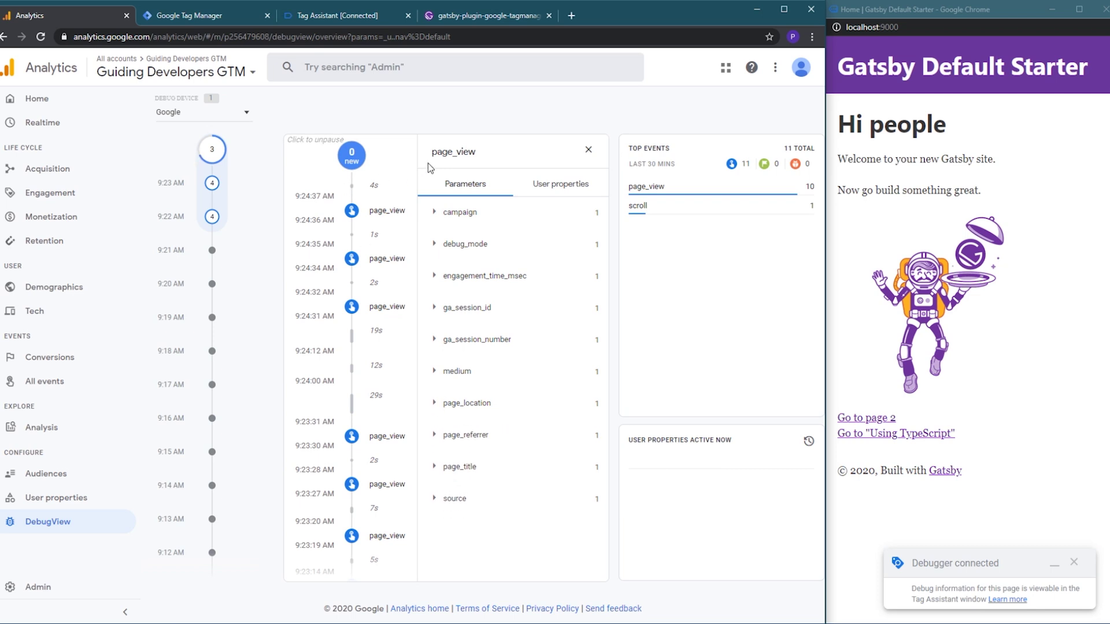
pyautogui.click(589, 151)
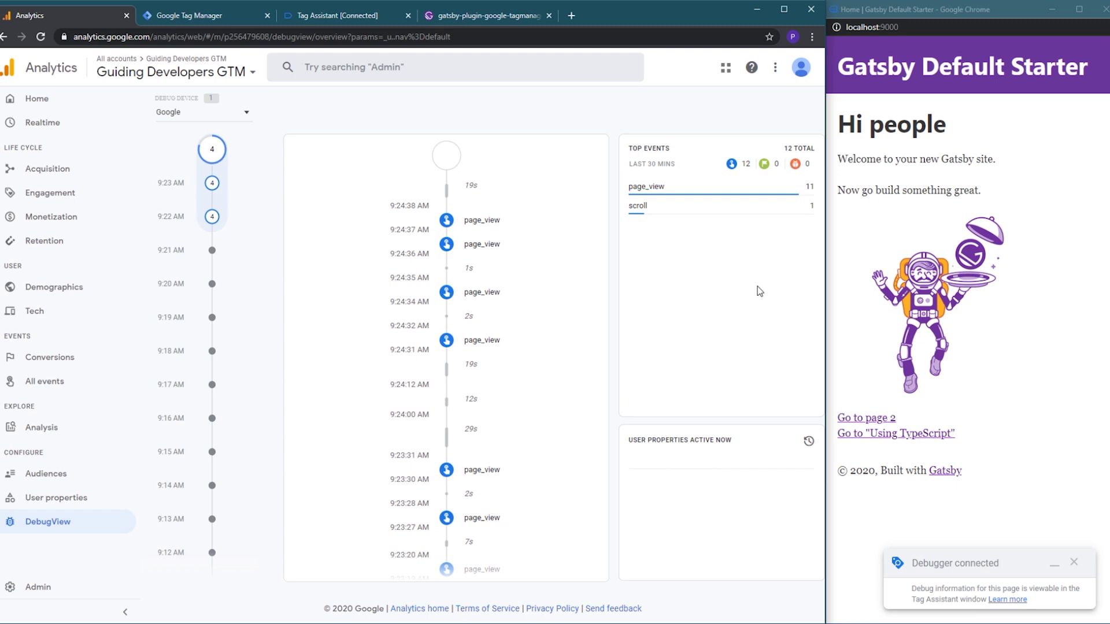
pyautogui.click(948, 474)
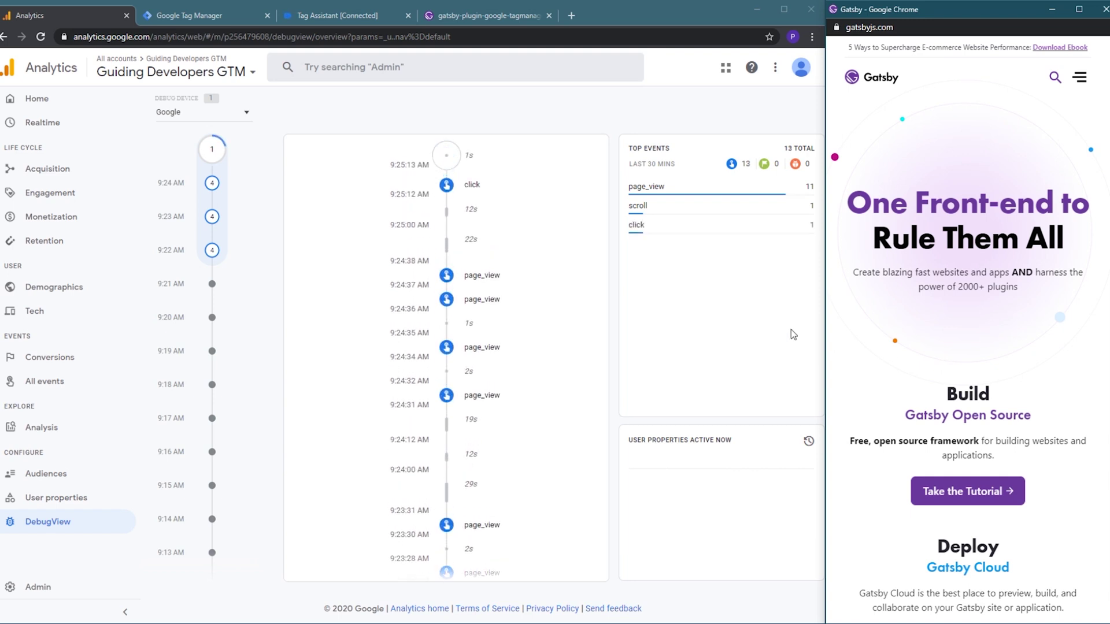
pyautogui.click(472, 208)
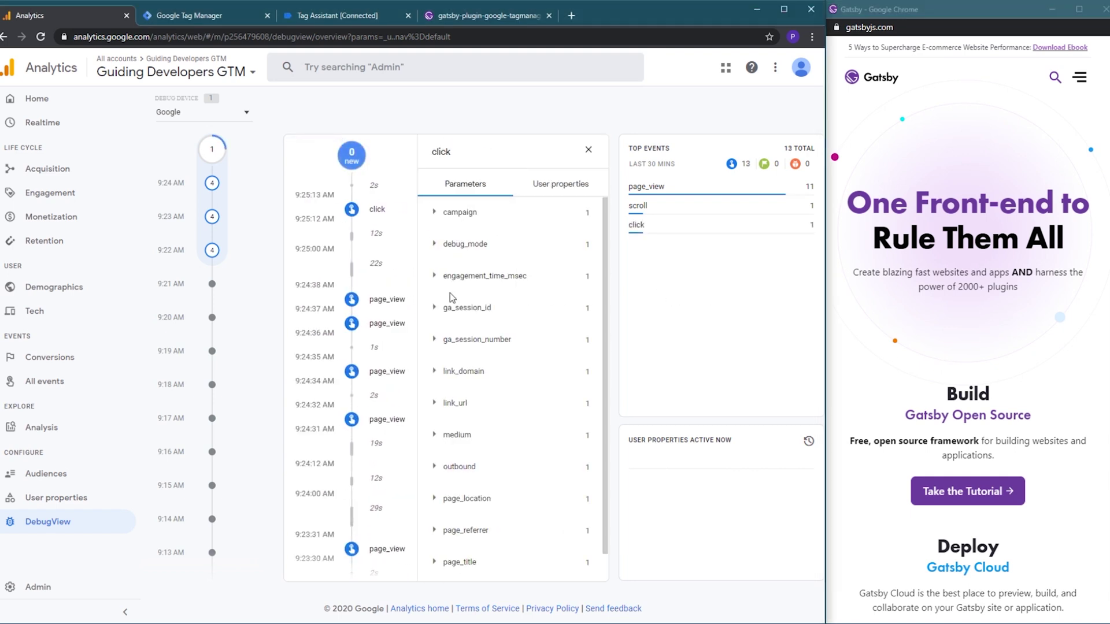
pyautogui.click(435, 404)
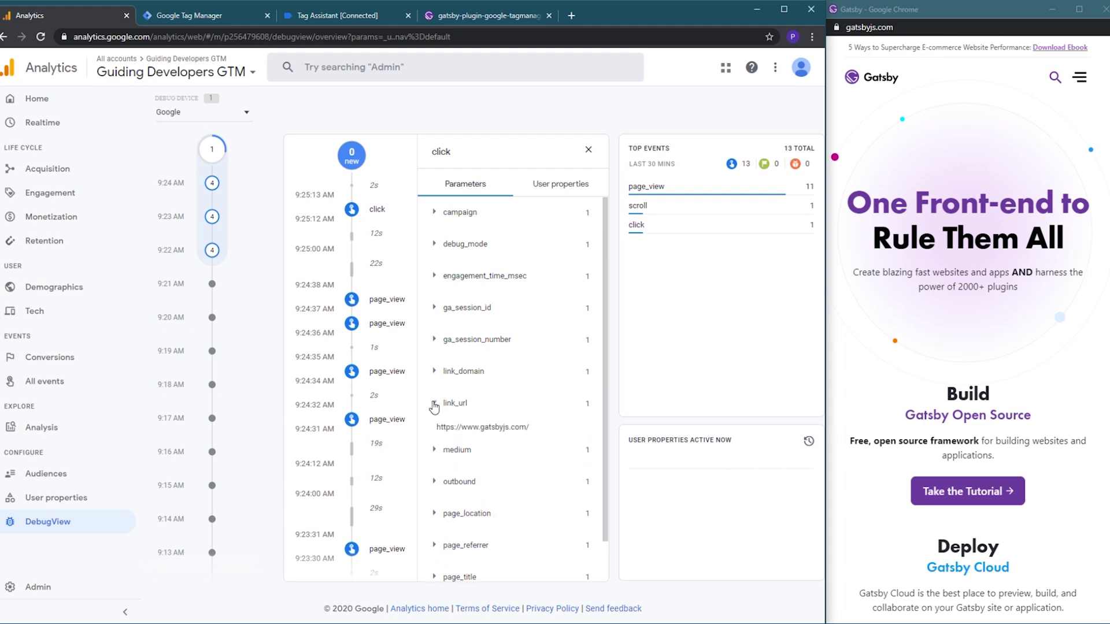